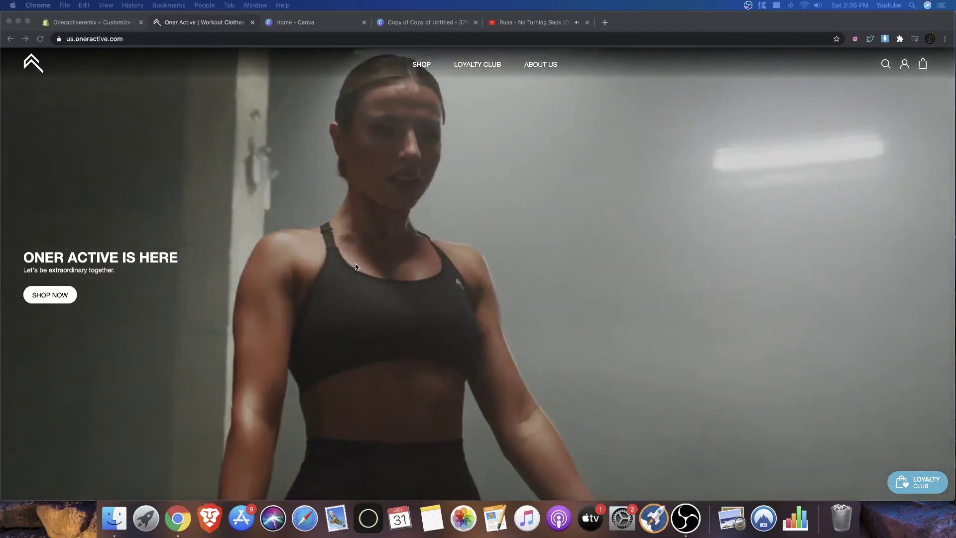
Open the Classic Seamless Sports Bra page from New Releases and list its images.
{"action": "scroll", "coordinate": [354, 264], "scroll_direction": "down", "scroll_amount": 8}
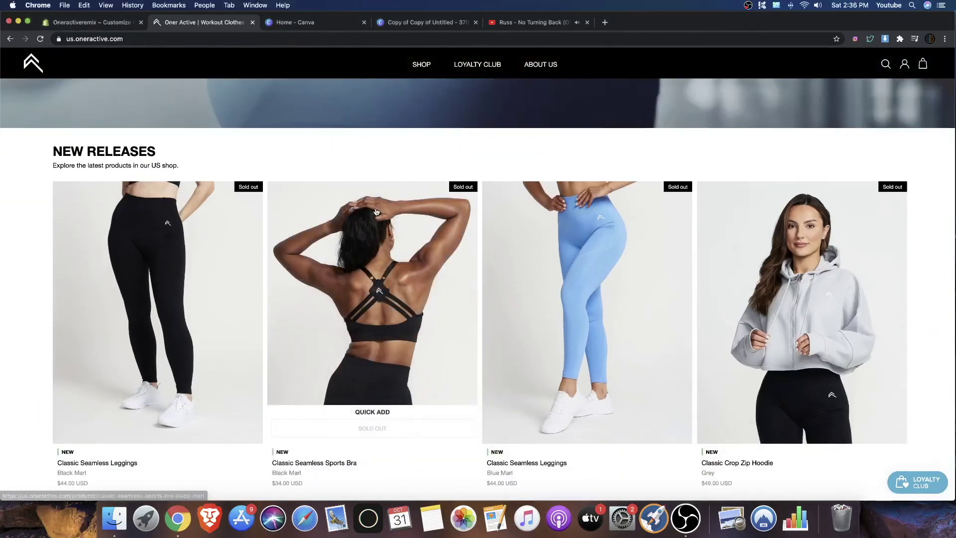
{"action": "left_click", "coordinate": [376, 214]}
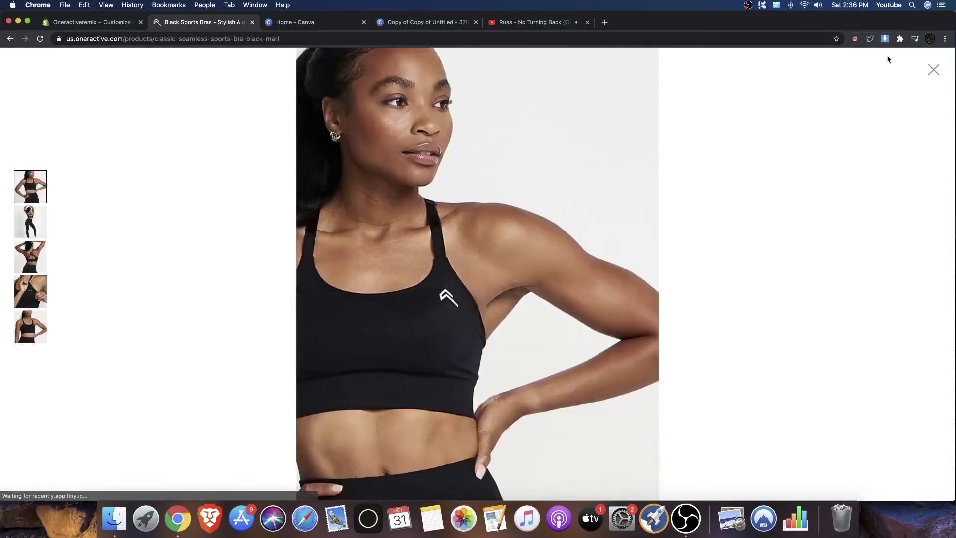
{"action": "left_click", "coordinate": [884, 39]}
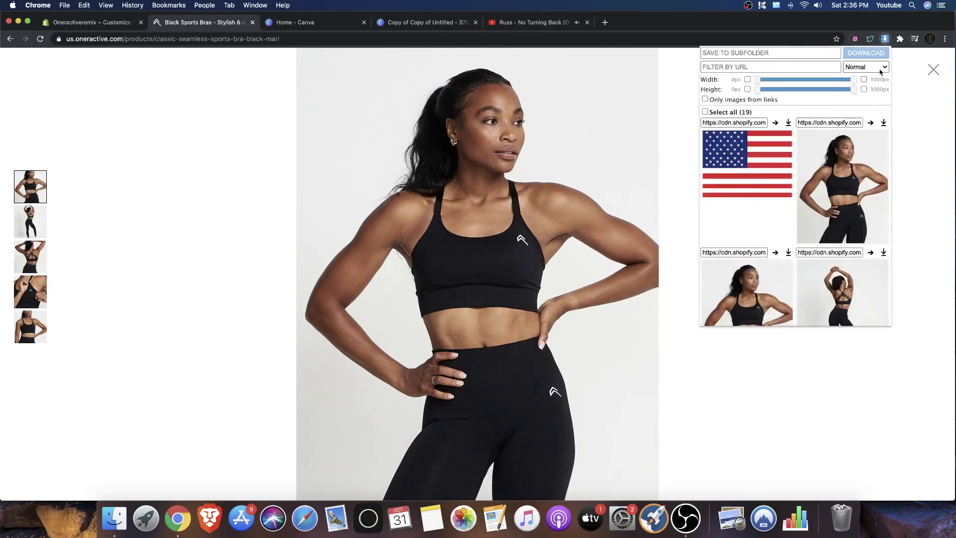
Download four Black Marl product photos from the image-downloader list.
{"action": "left_click", "coordinate": [883, 123]}
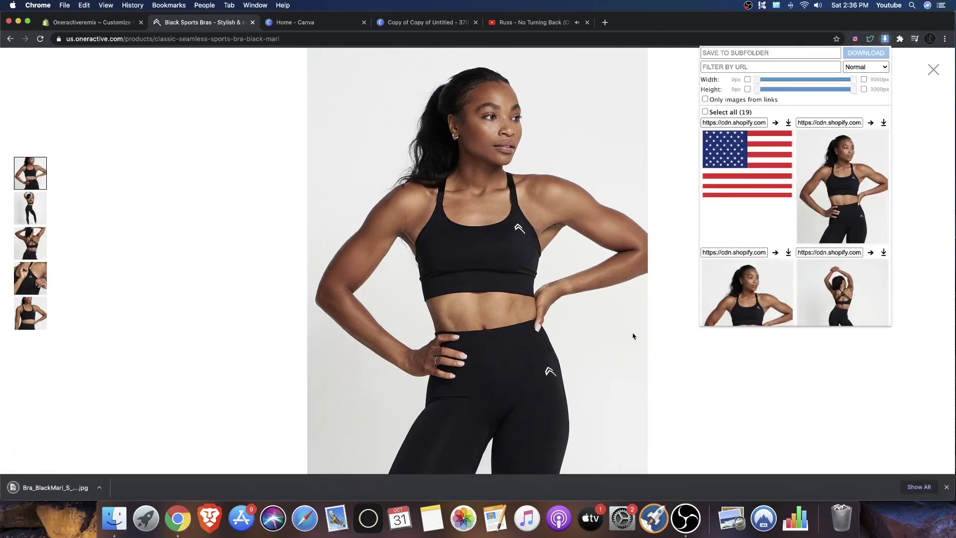
{"action": "scroll", "coordinate": [732, 244], "scroll_direction": "down", "scroll_amount": 3}
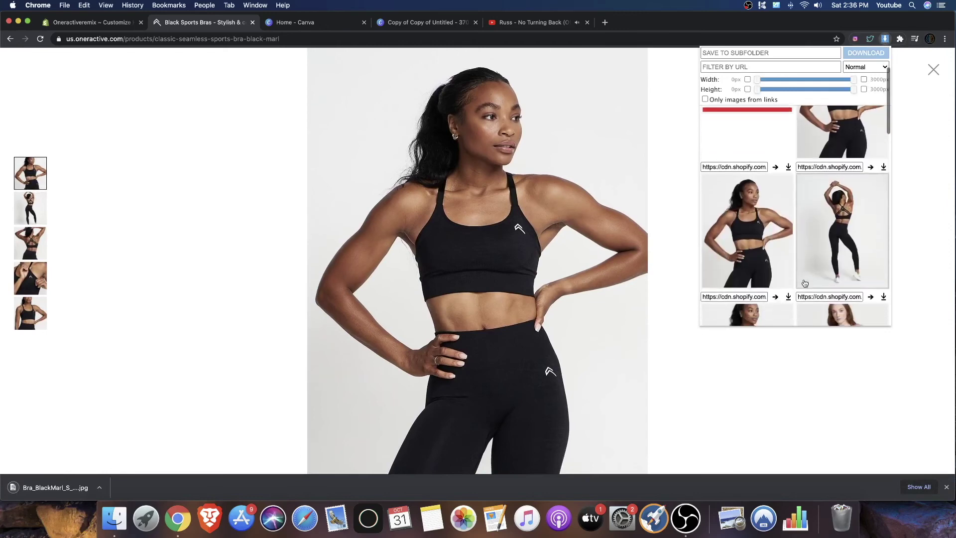
{"action": "left_click", "coordinate": [788, 166]}
{"action": "left_click", "coordinate": [883, 166]}
{"action": "scroll", "coordinate": [784, 222], "scroll_direction": "down", "scroll_amount": 2}
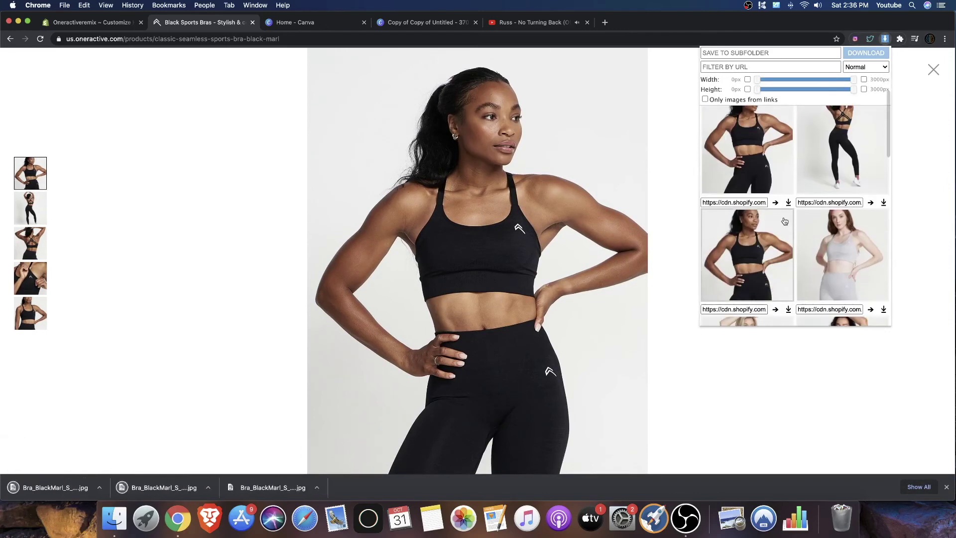
{"action": "left_click", "coordinate": [787, 309]}
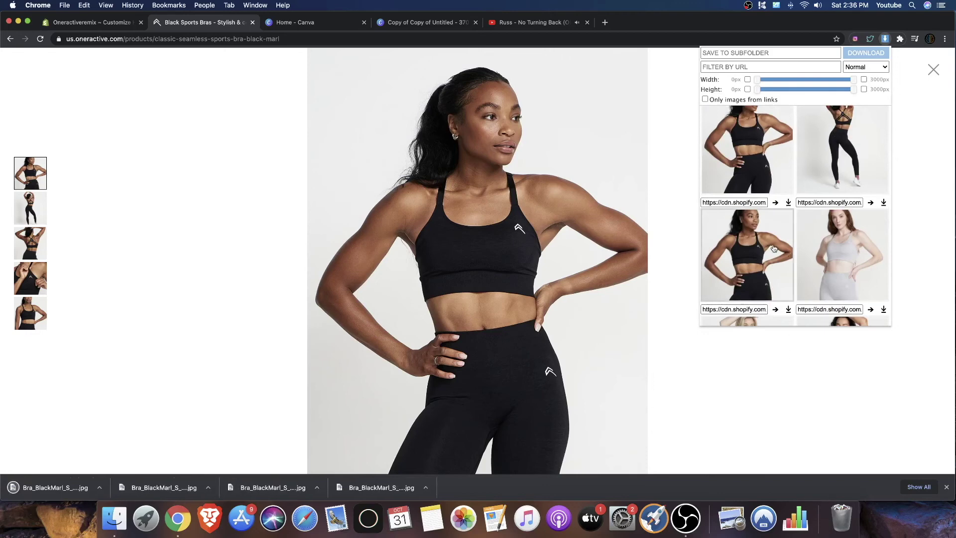
{"action": "scroll", "coordinate": [773, 247], "scroll_direction": "down", "scroll_amount": 4}
{"action": "left_click", "coordinate": [106, 23]}
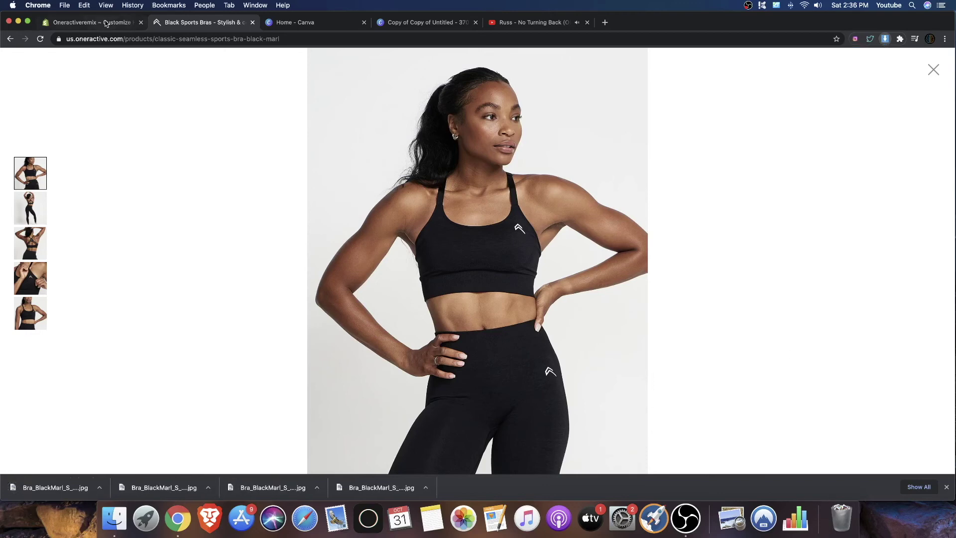
{"action": "left_click", "coordinate": [106, 23]}
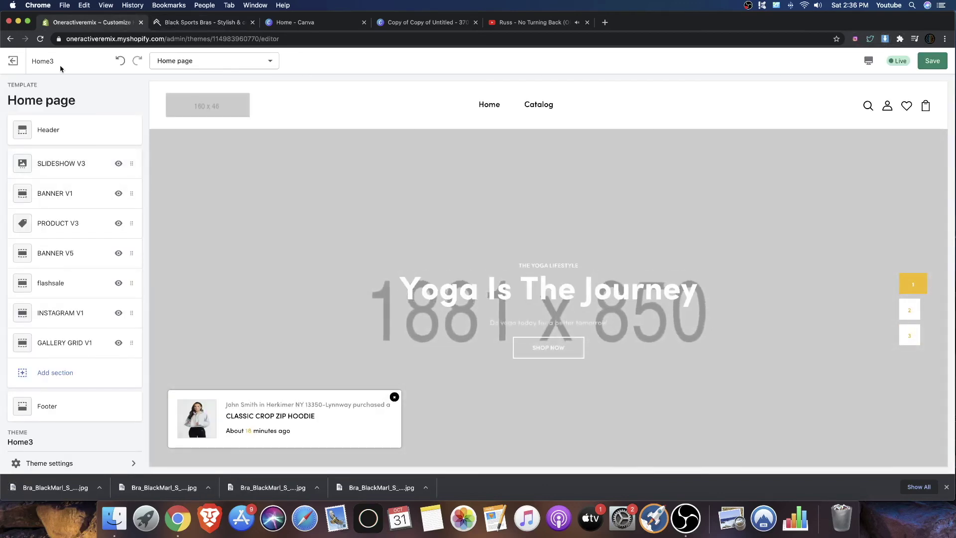
Leave the theme editor without saving and go to the Products list.
{"action": "left_click", "coordinate": [13, 61]}
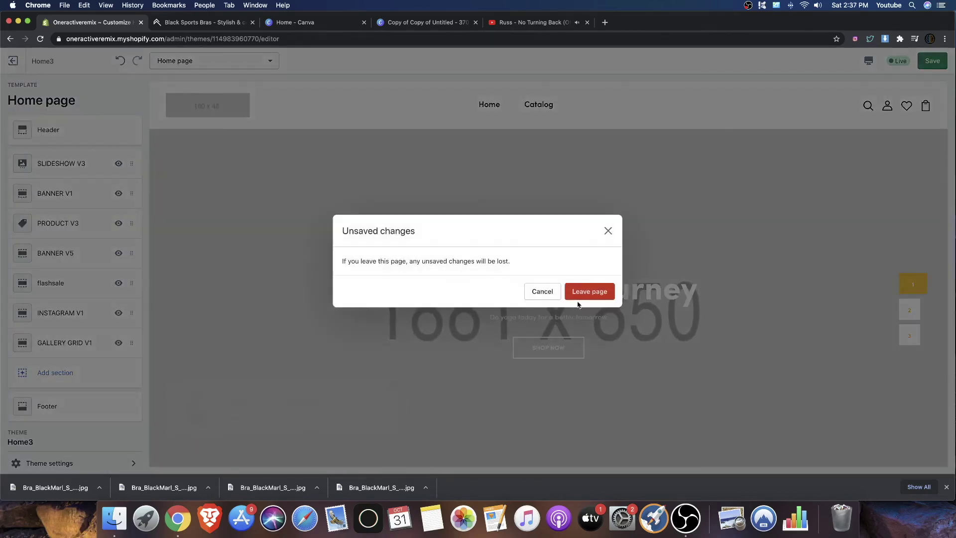
{"action": "left_click", "coordinate": [589, 293]}
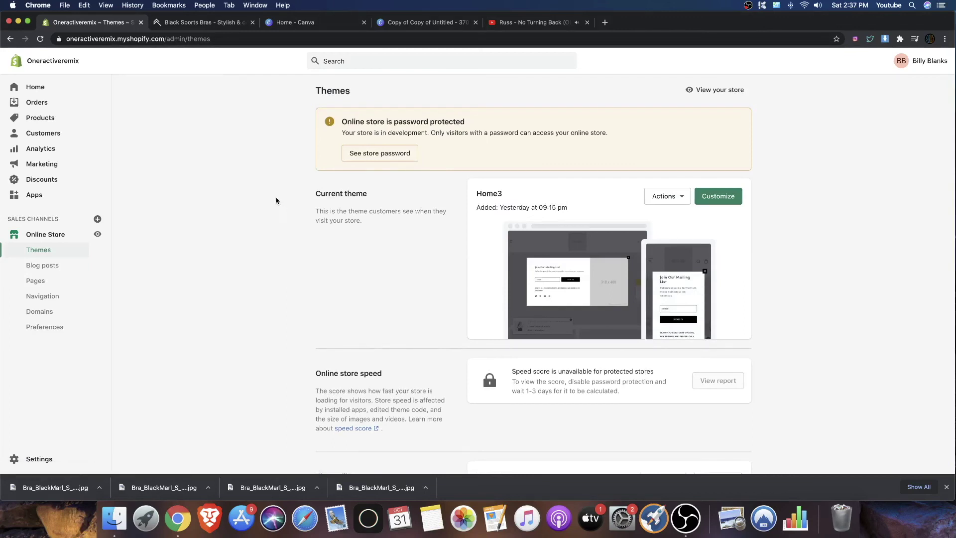
{"action": "left_click", "coordinate": [58, 121]}
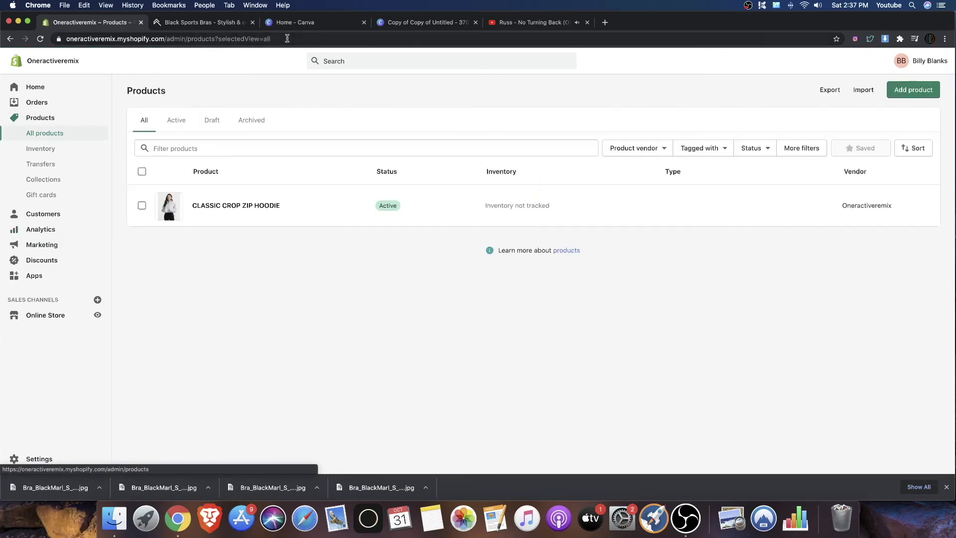
{"action": "left_click", "coordinate": [211, 23]}
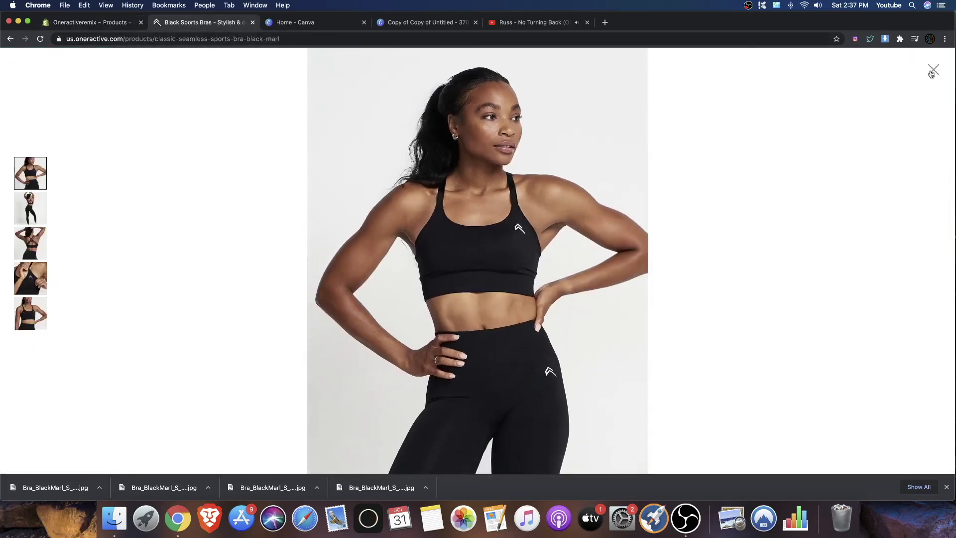
Close the enlarged image and copy the title CLASSIC SEAMLESS SPORTS BRA.
{"action": "left_click", "coordinate": [931, 72]}
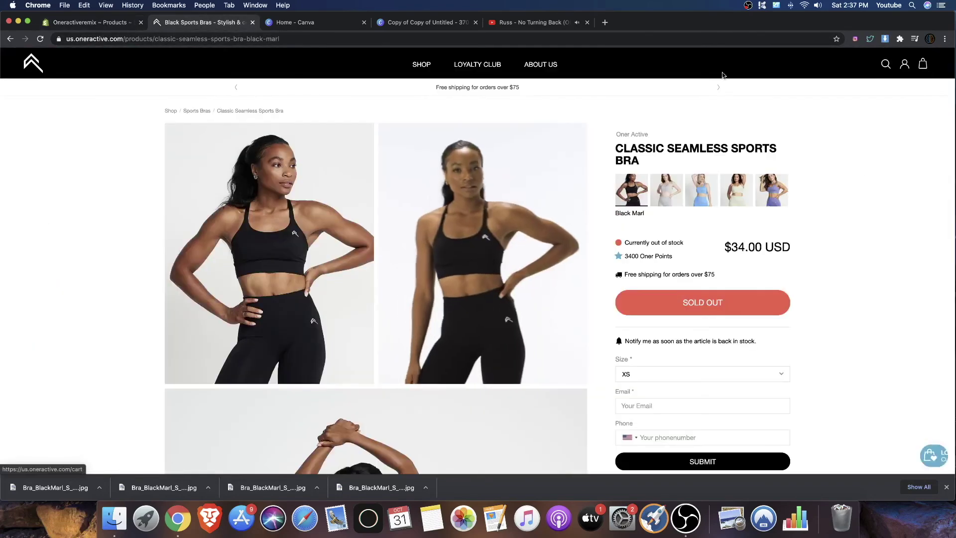
{"action": "triple_click", "coordinate": [650, 161]}
{"action": "key", "text": "super+c"}
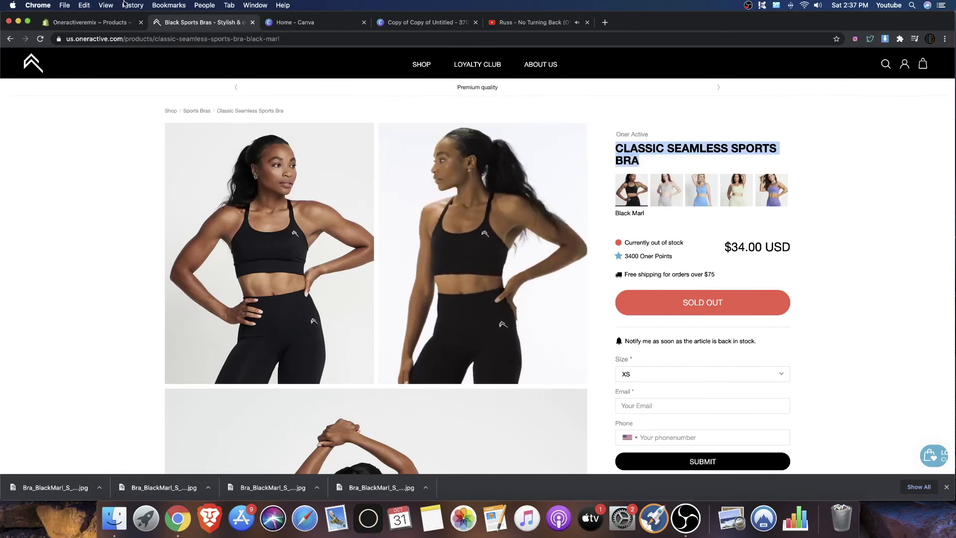
{"action": "left_click", "coordinate": [108, 24]}
{"action": "left_click", "coordinate": [913, 87]}
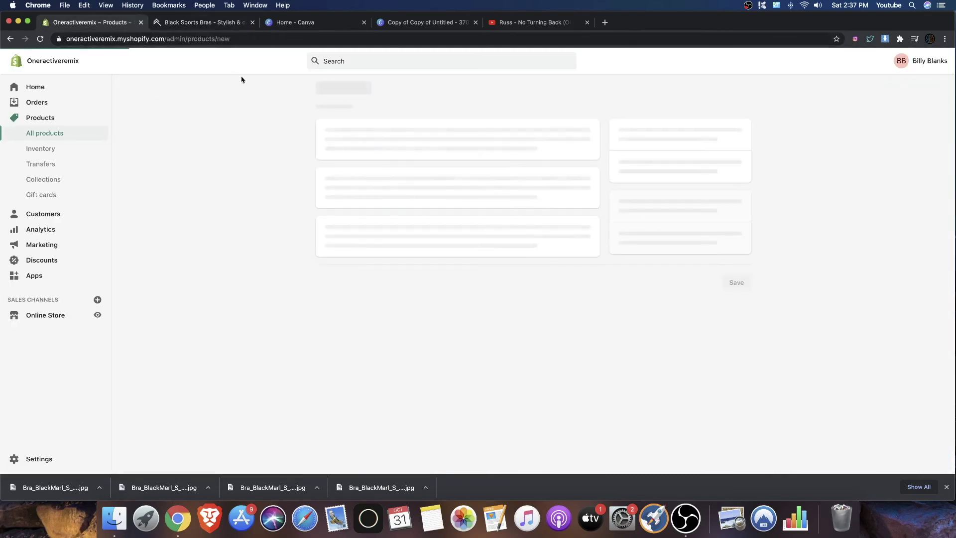
Paste the title CLASSIC SEAMLESS SPORTS BRA and upload the four Black Marl photos as media.
{"action": "left_click", "coordinate": [367, 145]}
{"action": "key", "text": "super+v"}
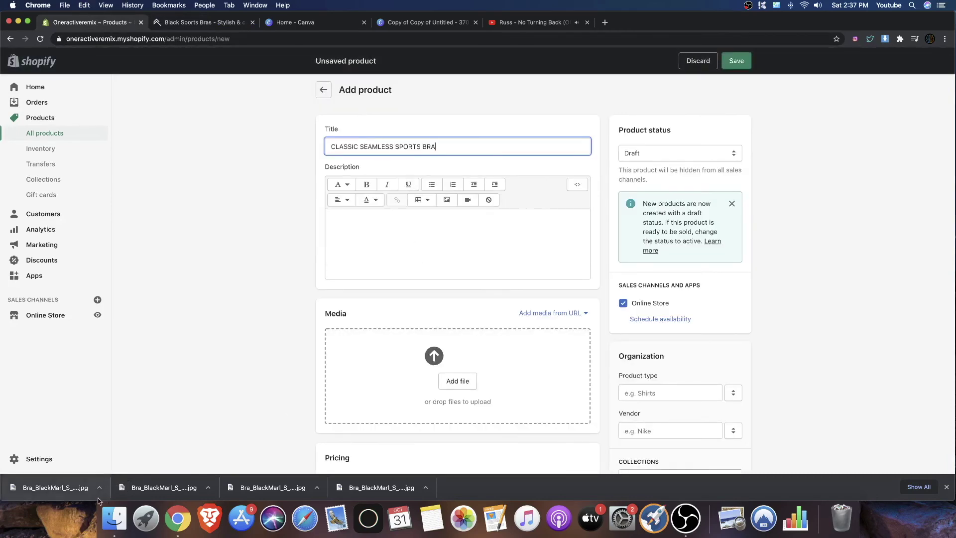
{"action": "left_click_drag", "start_coordinate": [74, 490], "coordinate": [374, 378]}
{"action": "left_click_drag", "start_coordinate": [164, 487], "coordinate": [448, 394]}
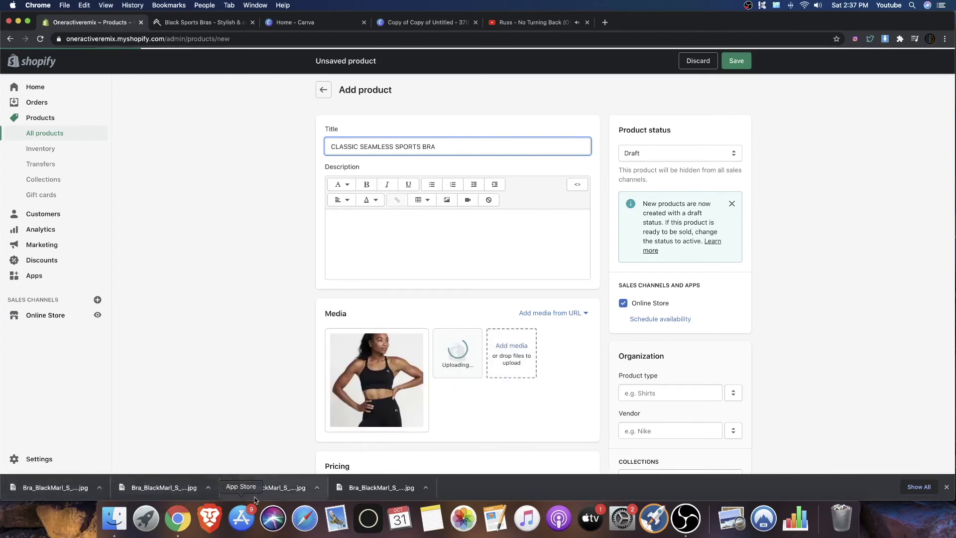
{"action": "left_click_drag", "start_coordinate": [273, 488], "coordinate": [470, 412]}
{"action": "left_click_drag", "start_coordinate": [381, 487], "coordinate": [480, 397]}
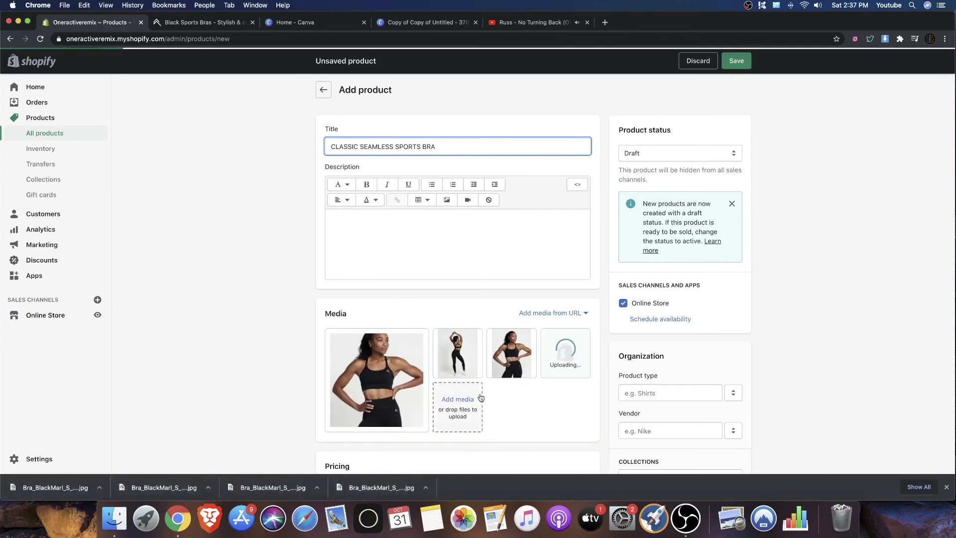
Close the YouTube music tab and return to the new product form.
{"action": "scroll", "coordinate": [291, 263], "scroll_direction": "down", "scroll_amount": 1}
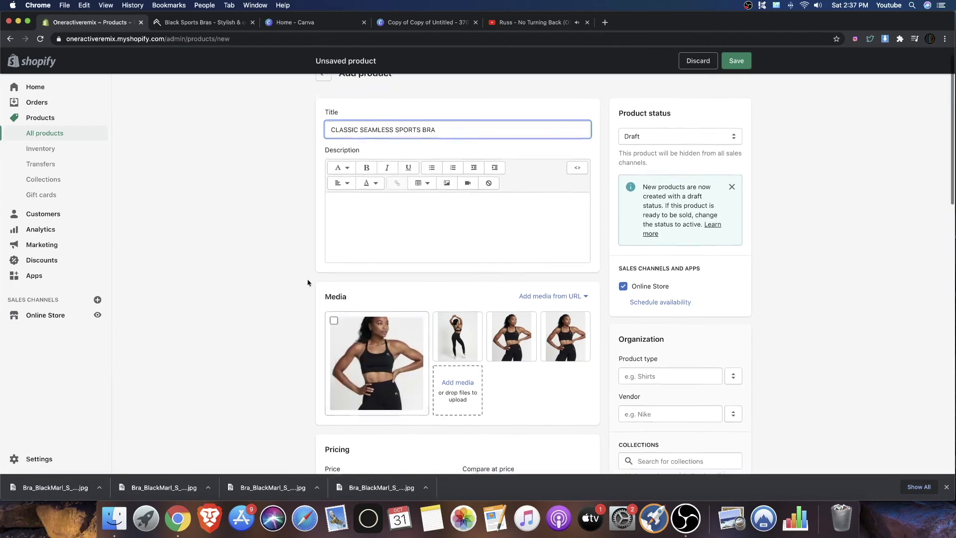
{"action": "left_click", "coordinate": [523, 22]}
{"action": "key", "text": "super+w"}
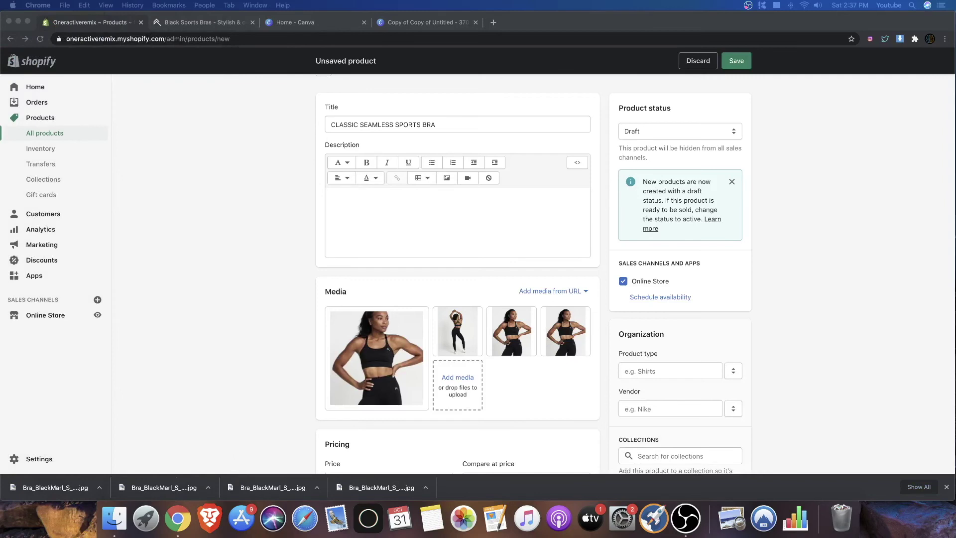
{"action": "left_click", "coordinate": [431, 298]}
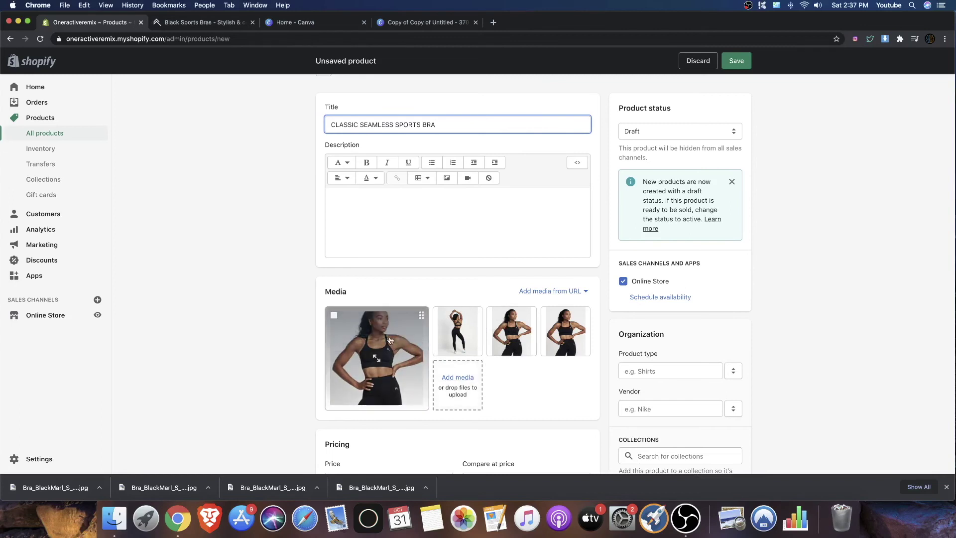
Delete the first media photo and preview the remaining three.
{"action": "left_click", "coordinate": [385, 357]}
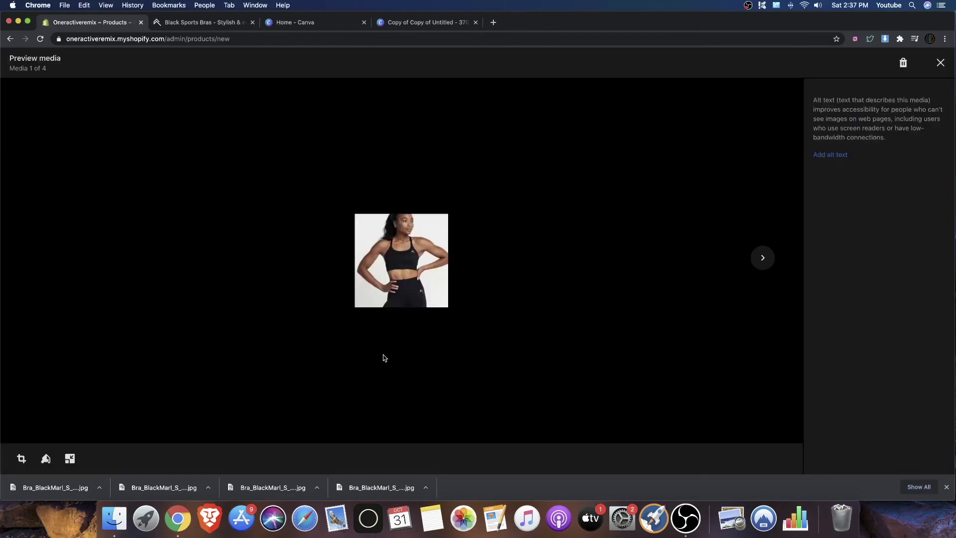
{"action": "left_click", "coordinate": [903, 63]}
{"action": "left_click", "coordinate": [586, 293]}
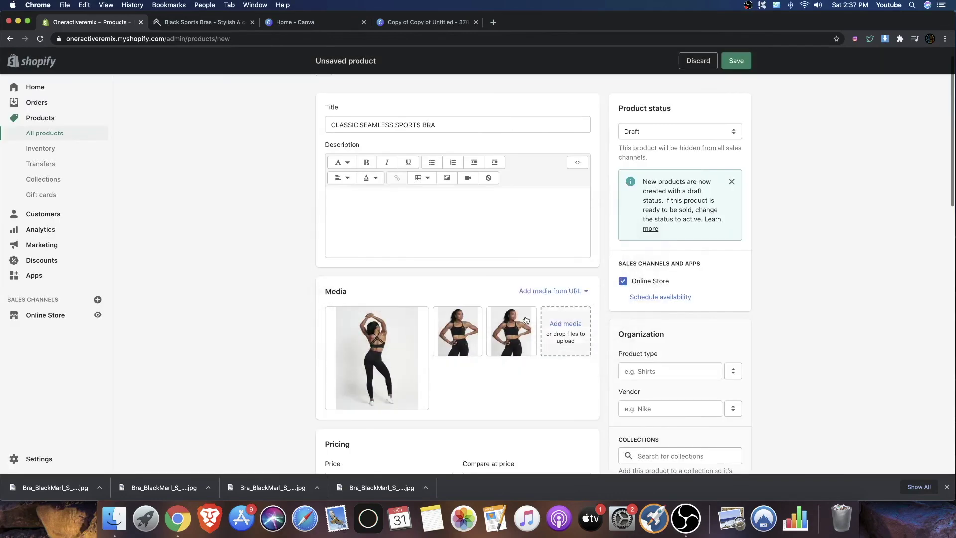
{"action": "left_click", "coordinate": [376, 358]}
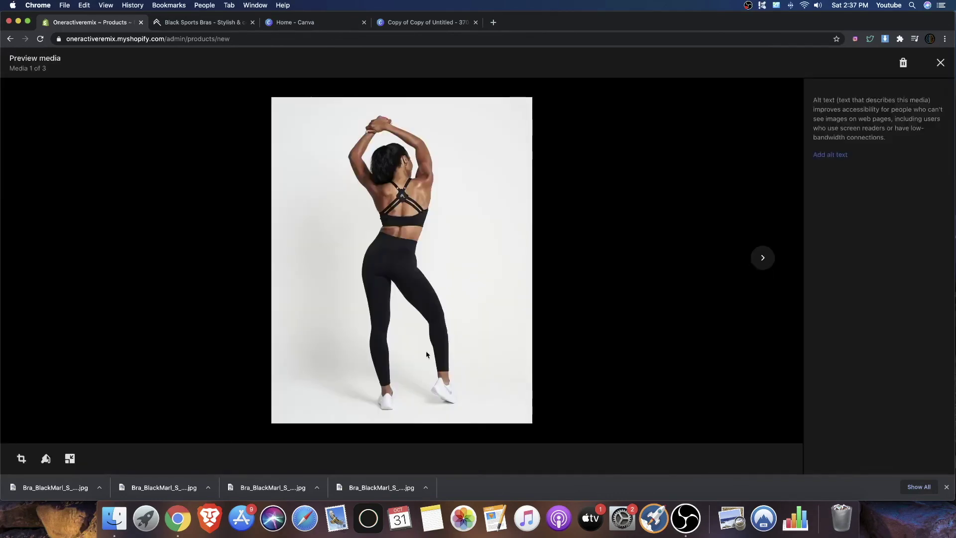
{"action": "key", "text": "Escape"}
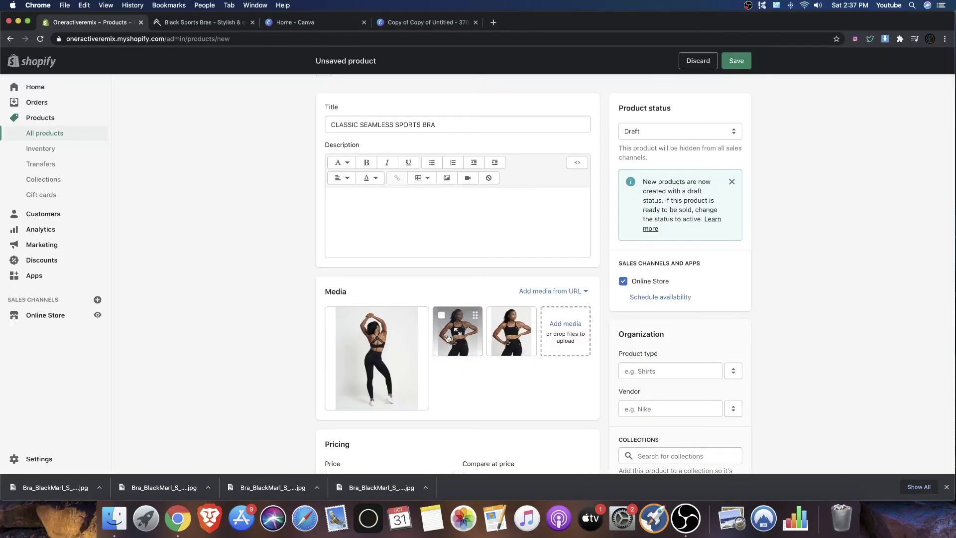
{"action": "left_click", "coordinate": [462, 333]}
{"action": "key", "text": "Escape"}
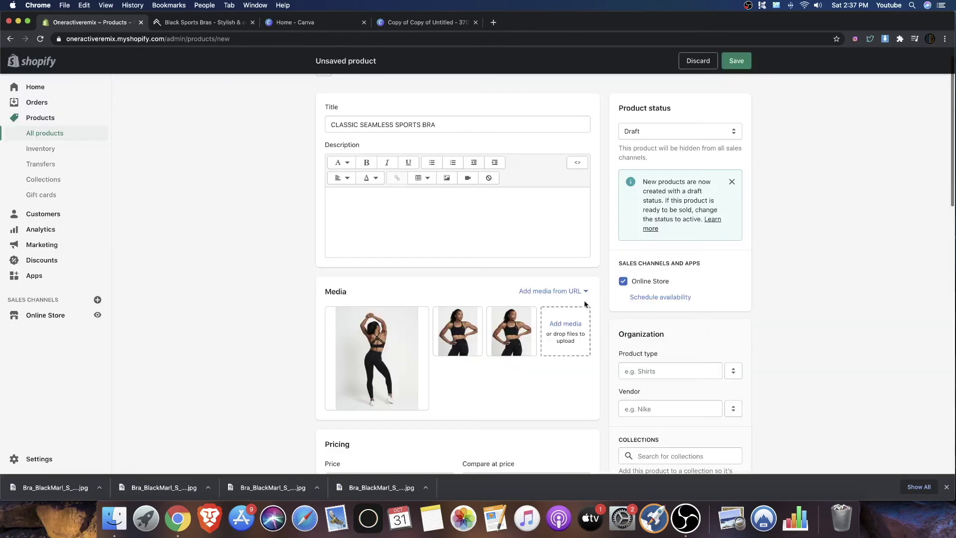
{"action": "left_click", "coordinate": [514, 337]}
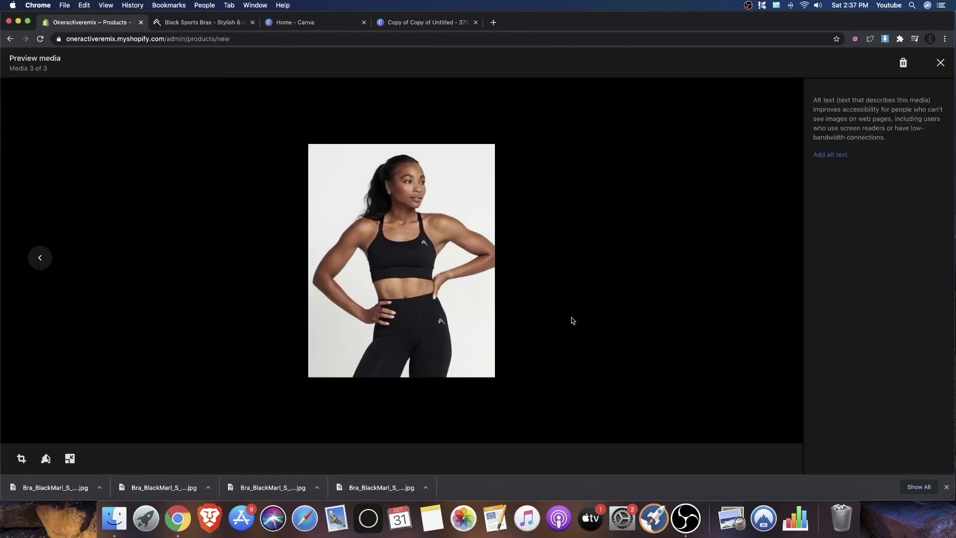
{"action": "key", "text": "Escape"}
Remove the third photo and make the front-facing hands-on-hips shot the main image.
{"action": "left_click", "coordinate": [495, 315]}
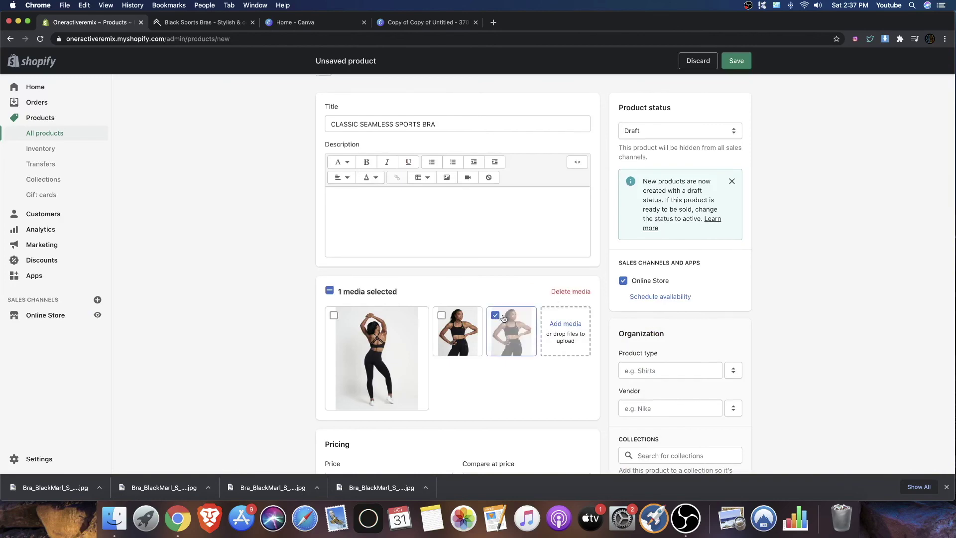
{"action": "left_click", "coordinate": [578, 293]}
{"action": "left_click", "coordinate": [595, 292]}
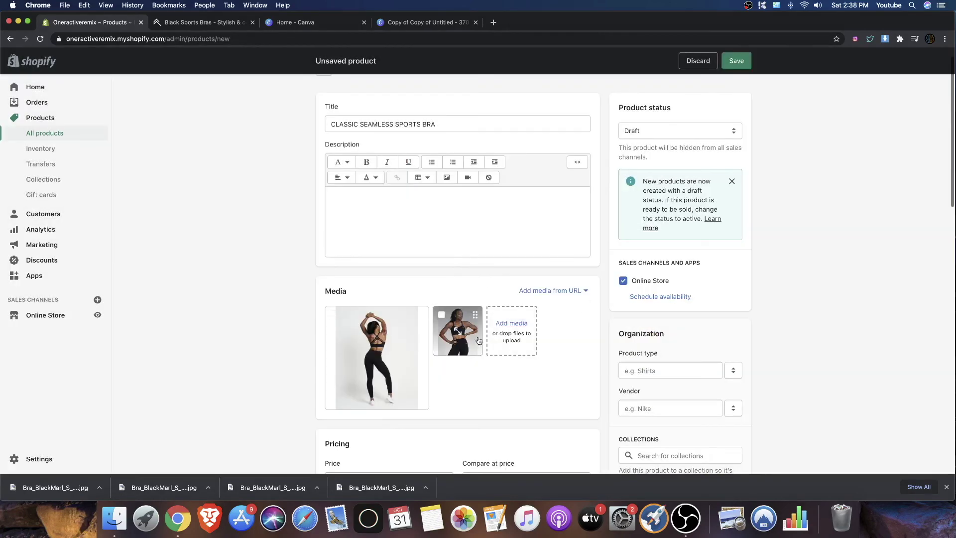
{"action": "left_click_drag", "start_coordinate": [457, 331], "coordinate": [377, 351]}
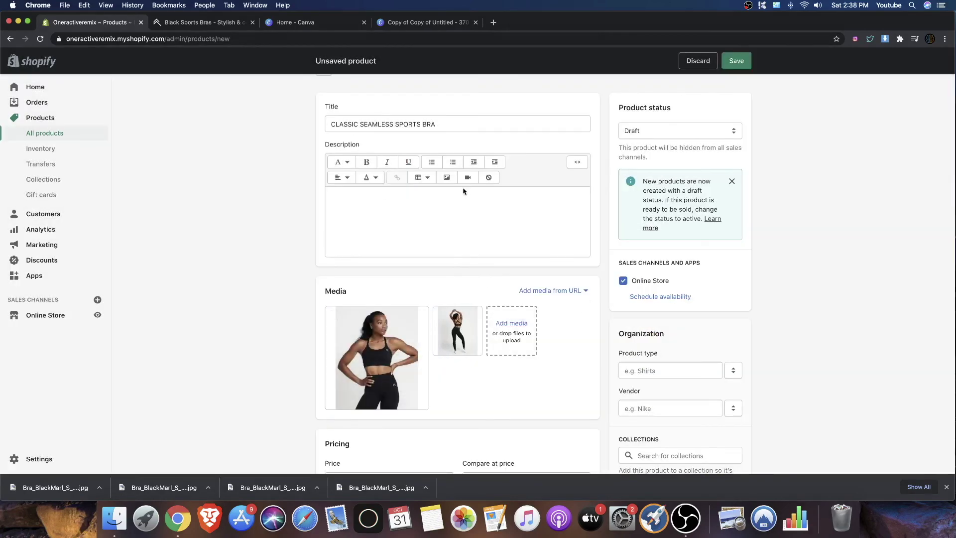
Select the Product Details text from 'Low-to-medium' through 'stretch fit' on the bra page.
{"action": "left_click", "coordinate": [235, 25]}
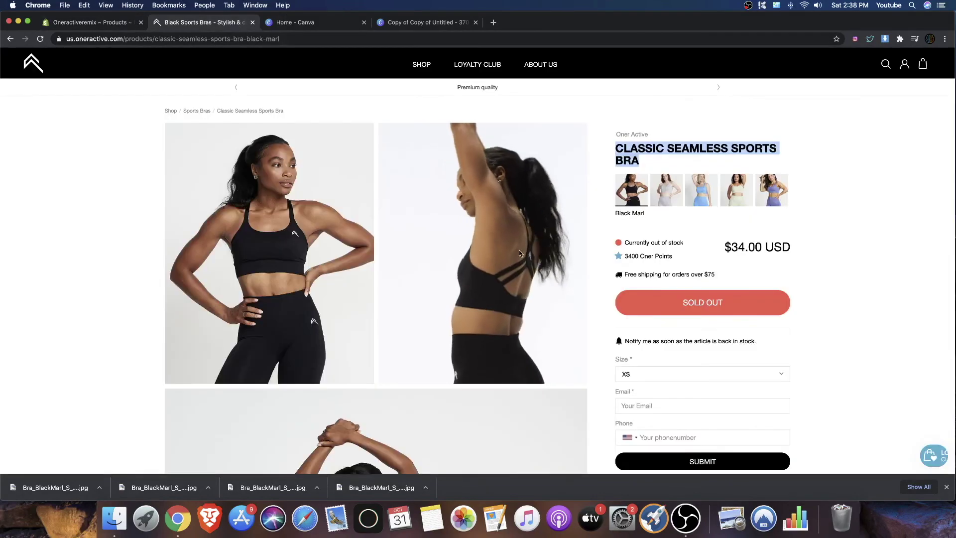
{"action": "scroll", "coordinate": [647, 319], "scroll_direction": "down", "scroll_amount": 6}
{"action": "scroll", "coordinate": [668, 313], "scroll_direction": "down", "scroll_amount": 6}
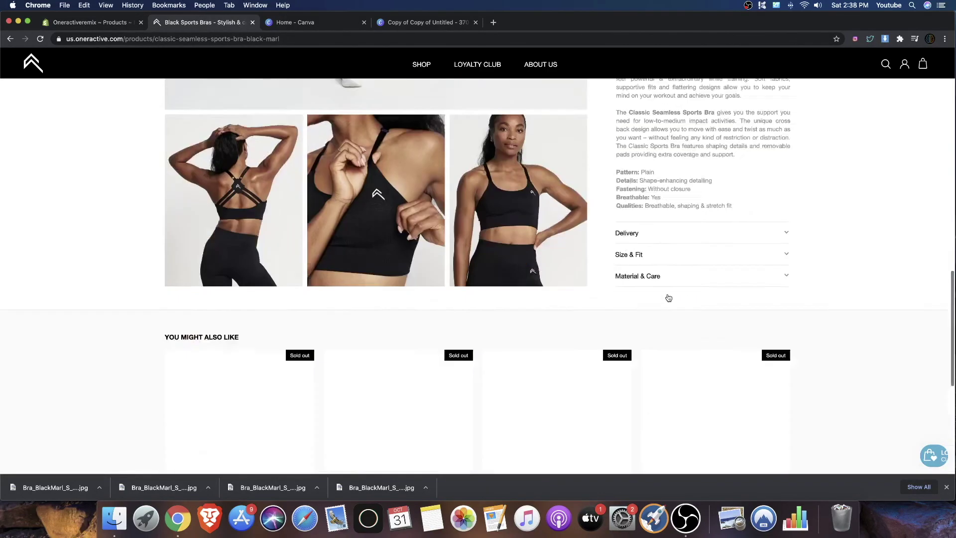
{"action": "scroll", "coordinate": [666, 296], "scroll_direction": "up", "scroll_amount": 7}
{"action": "scroll", "coordinate": [667, 283], "scroll_direction": "up", "scroll_amount": 2}
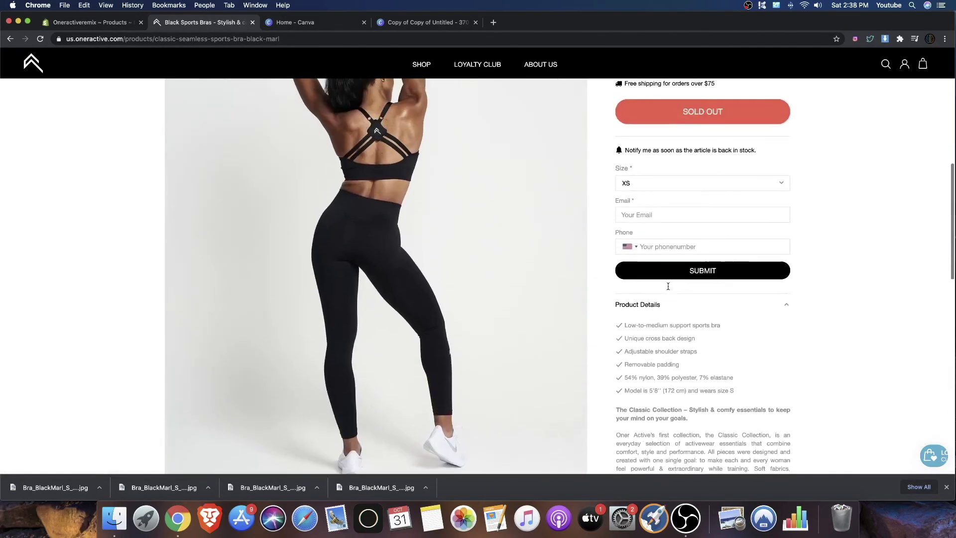
{"action": "scroll", "coordinate": [679, 326], "scroll_direction": "down", "scroll_amount": 9}
{"action": "scroll", "coordinate": [702, 242], "scroll_direction": "up", "scroll_amount": 3}
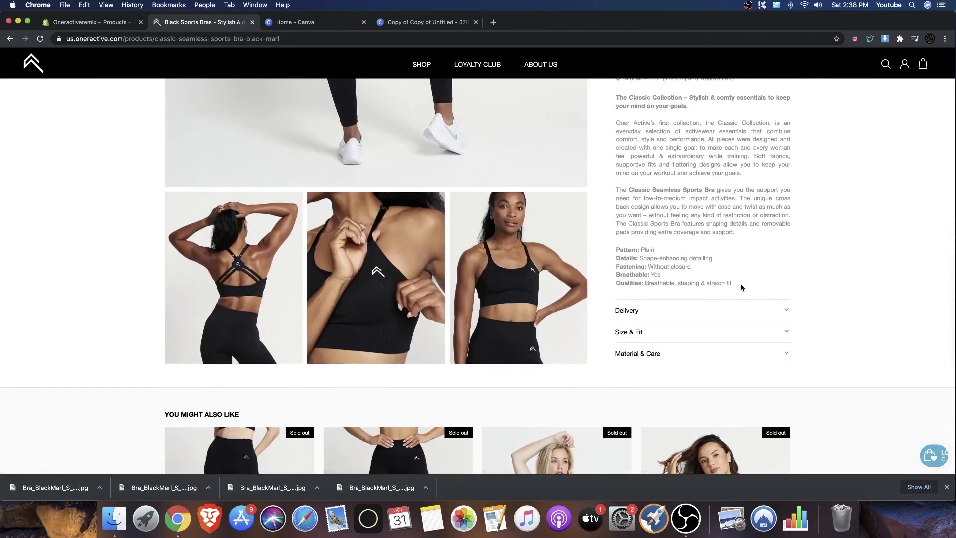
{"action": "left_click_drag", "start_coordinate": [741, 287], "coordinate": [613, 133]}
{"action": "scroll", "coordinate": [661, 189], "scroll_direction": "up", "scroll_amount": 3}
{"action": "scroll", "coordinate": [616, 122], "scroll_direction": "down", "scroll_amount": 1}
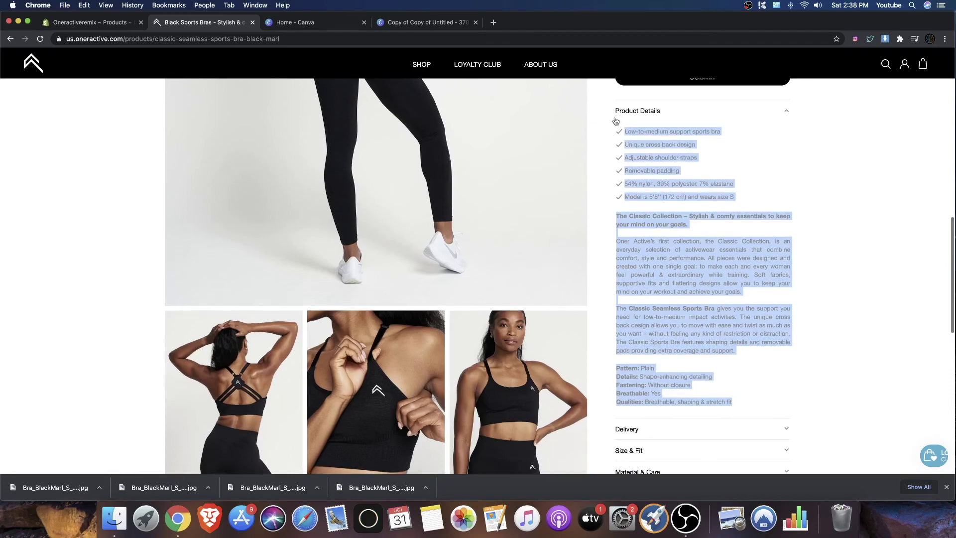
{"action": "left_click", "coordinate": [130, 25]}
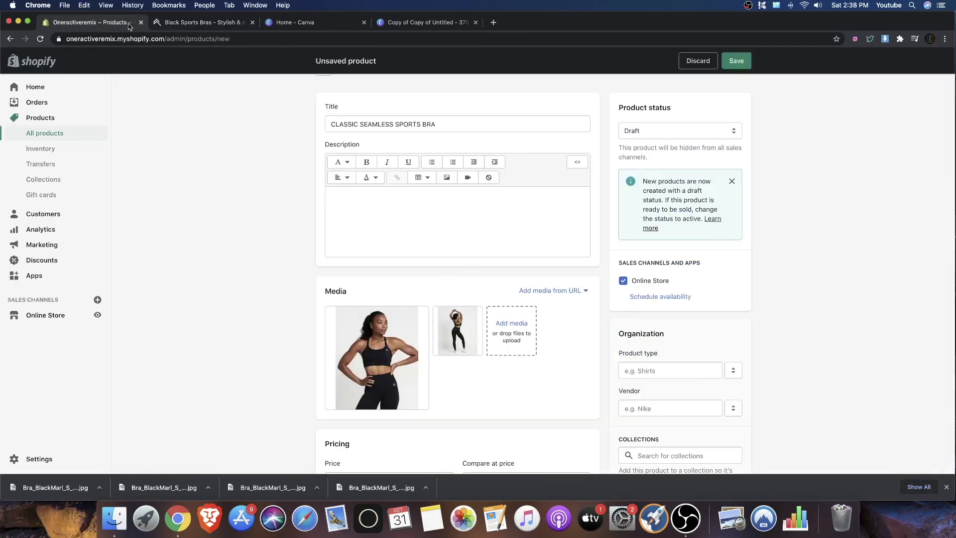
Paste the copied product details into the Description.
{"action": "left_click", "coordinate": [362, 211]}
{"action": "key", "text": "super+v"}
{"action": "scroll", "coordinate": [688, 275], "scroll_direction": "down", "scroll_amount": 10}
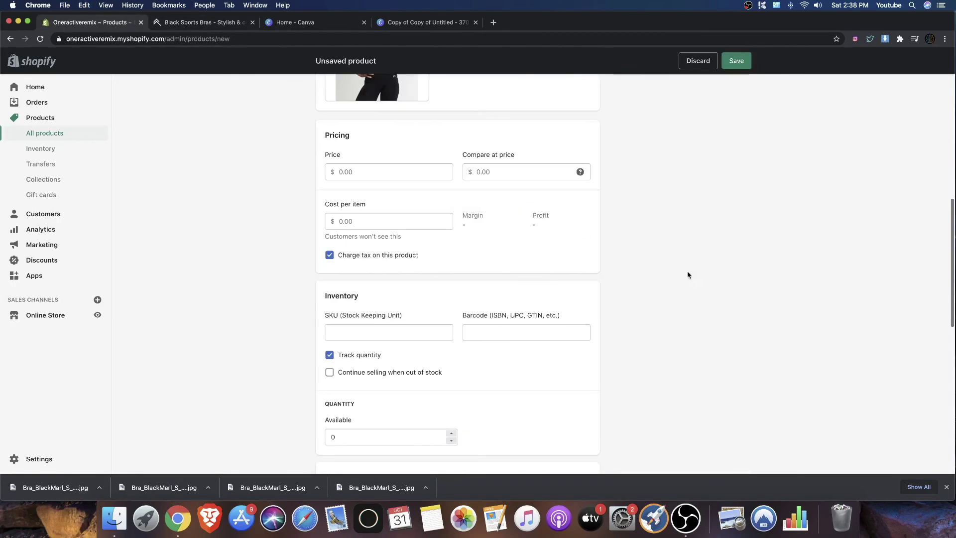
{"action": "scroll", "coordinate": [682, 271], "scroll_direction": "up", "scroll_amount": 7}
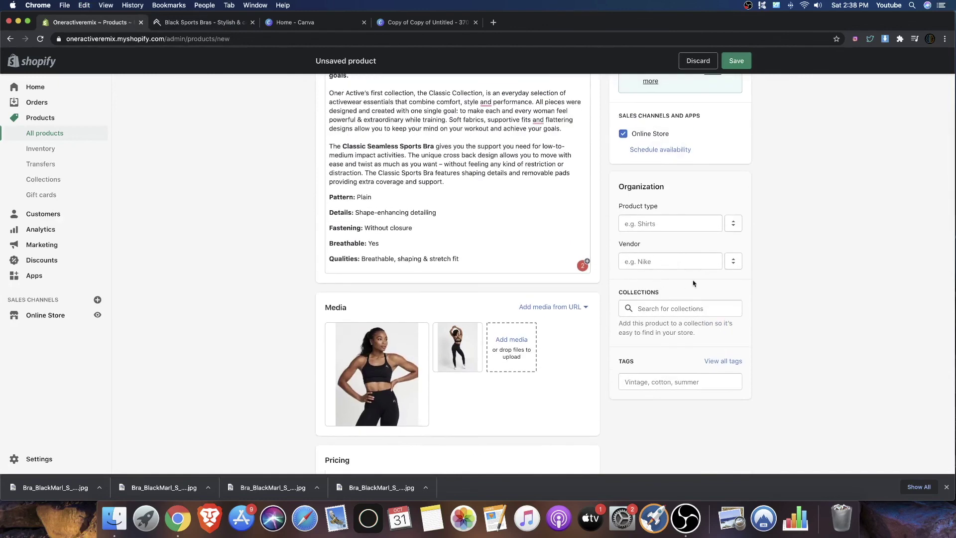
Set the vendor to Oneractiveremix.
{"action": "left_click", "coordinate": [652, 261]}
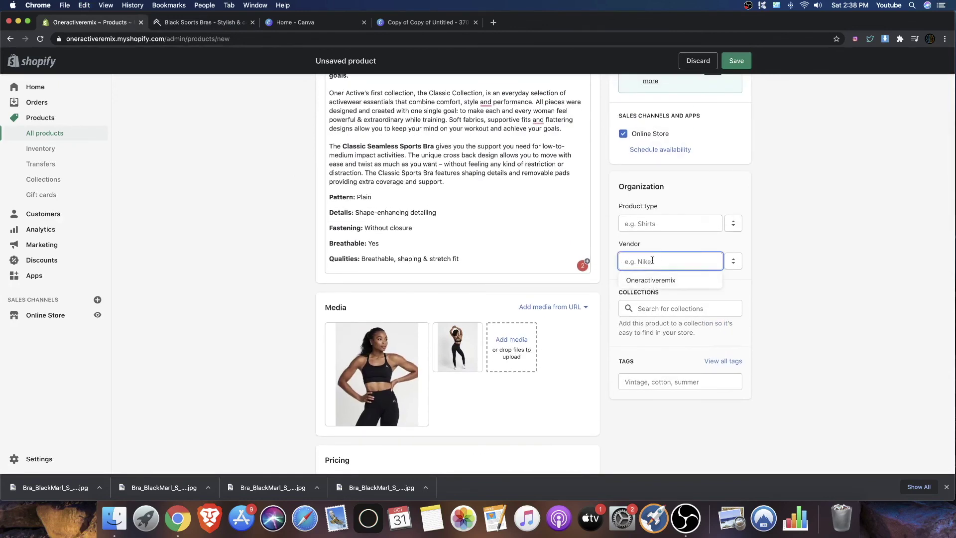
{"action": "left_click", "coordinate": [656, 281]}
{"action": "left_click", "coordinate": [668, 309]}
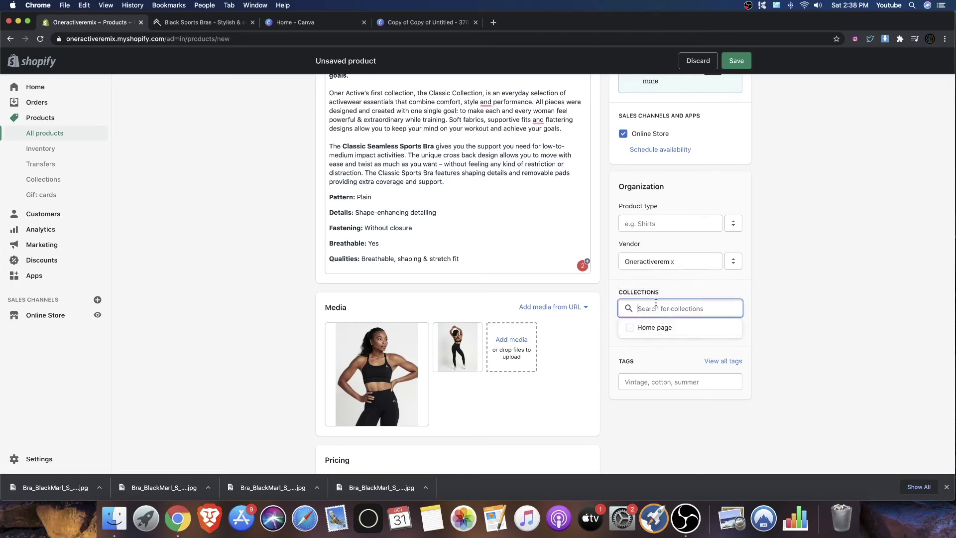
Add the tag Black to the product.
{"action": "left_click", "coordinate": [676, 383]}
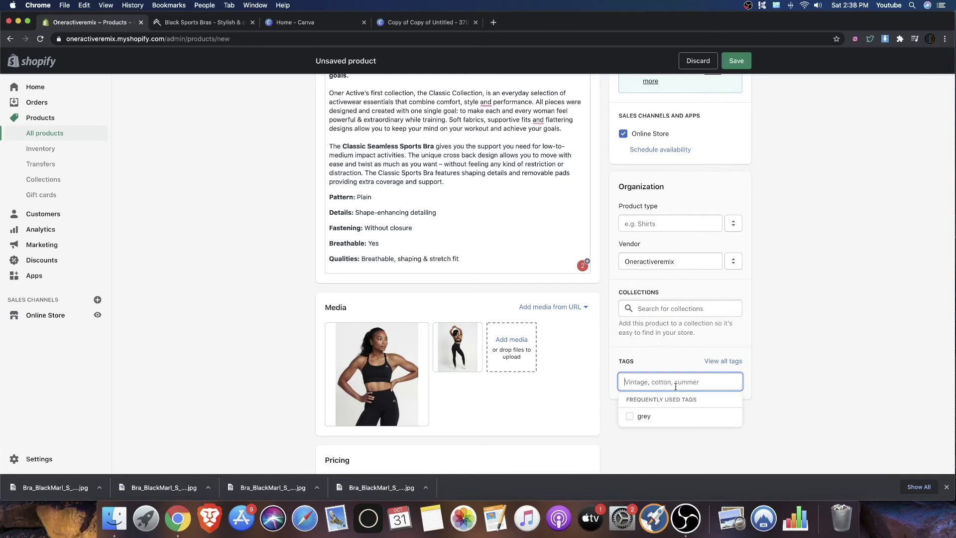
{"action": "type", "text": "Black"}
{"action": "left_click", "coordinate": [662, 397]}
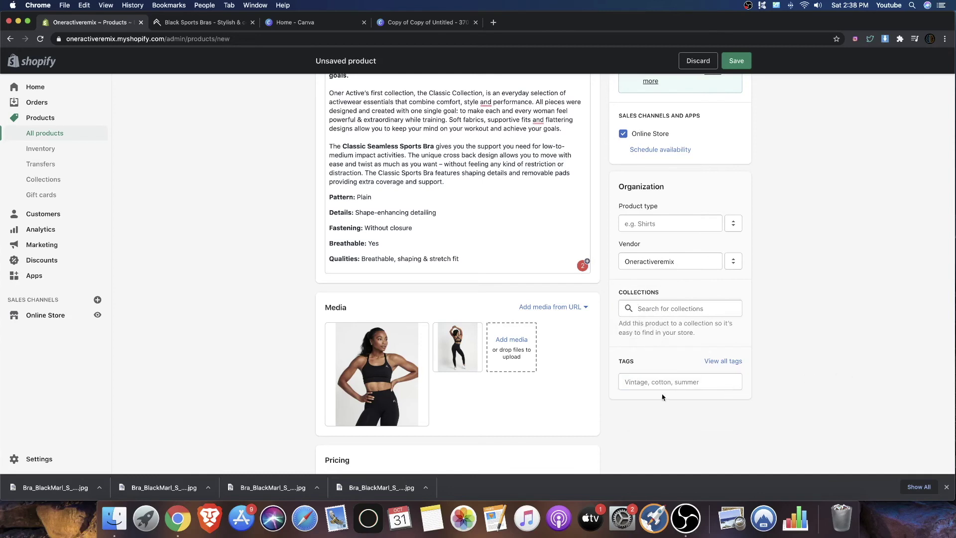
{"action": "left_click", "coordinate": [646, 385]}
{"action": "type", "text": "Black"}
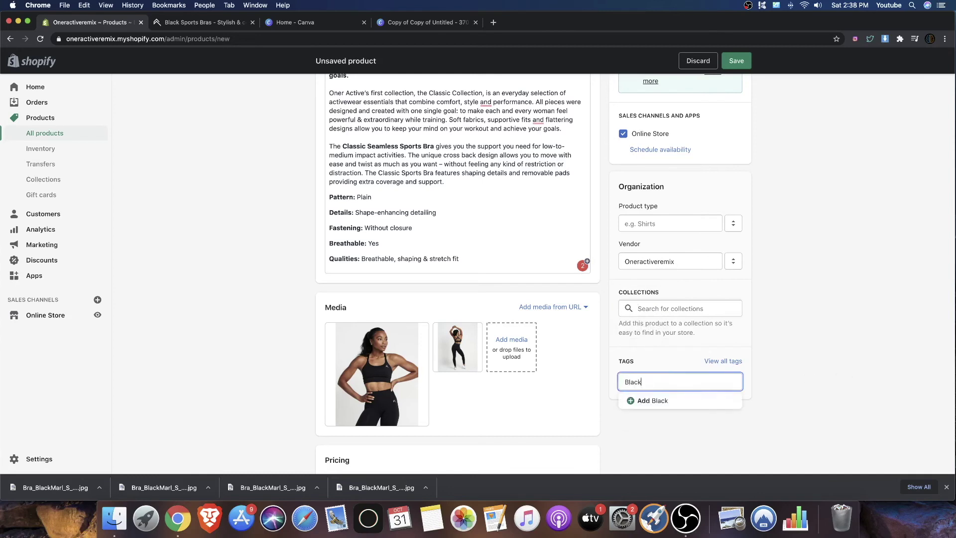
{"action": "left_click", "coordinate": [635, 401]}
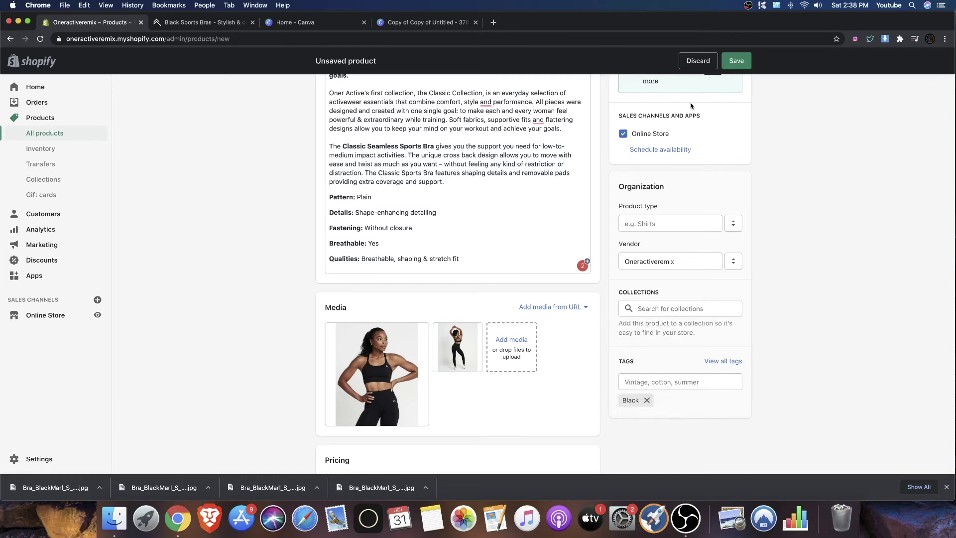
{"action": "scroll", "coordinate": [690, 106], "scroll_direction": "up", "scroll_amount": 5}
Add Size options Small, Medium, Large and XLARGE.
{"action": "scroll", "coordinate": [411, 284], "scroll_direction": "down", "scroll_amount": 20}
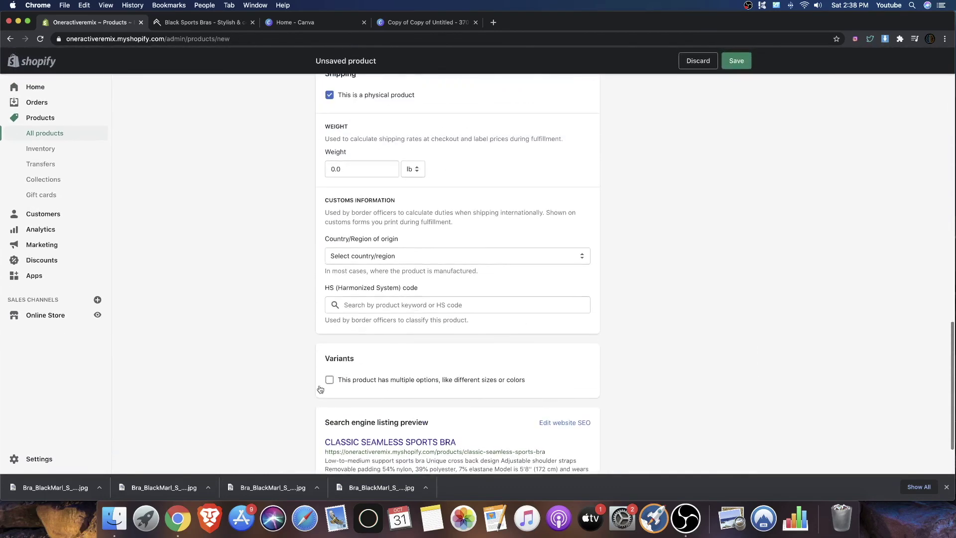
{"action": "left_click", "coordinate": [329, 379]}
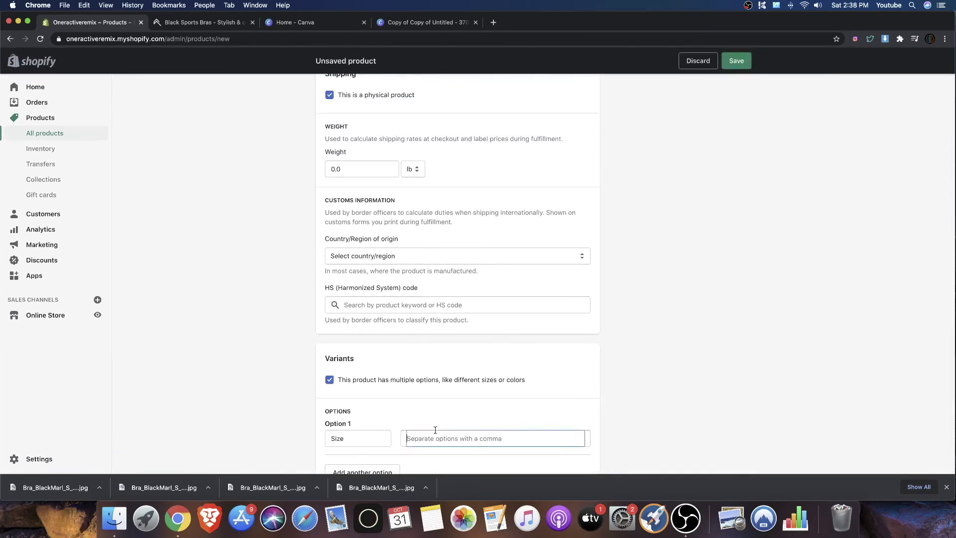
{"action": "type", "text": "Small \\"}
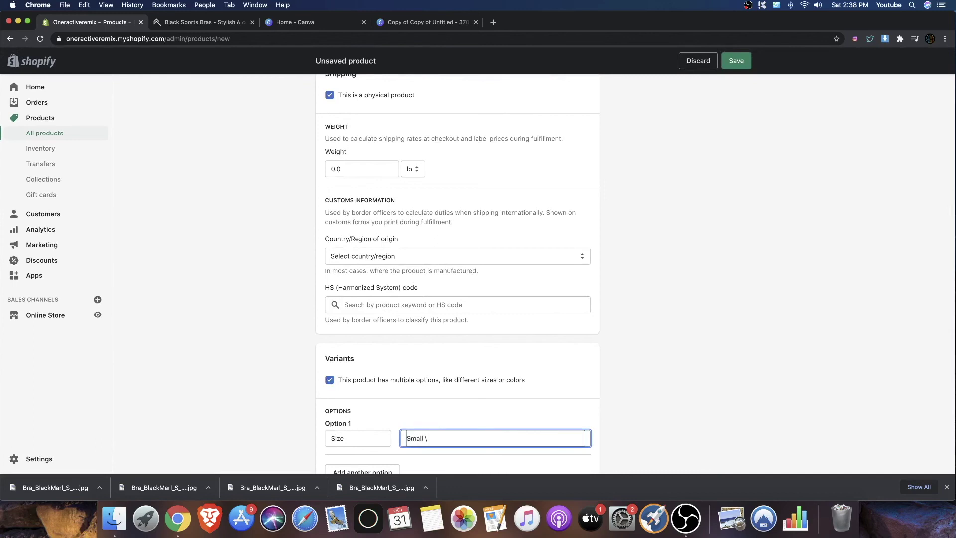
{"action": "type", "text": ","}
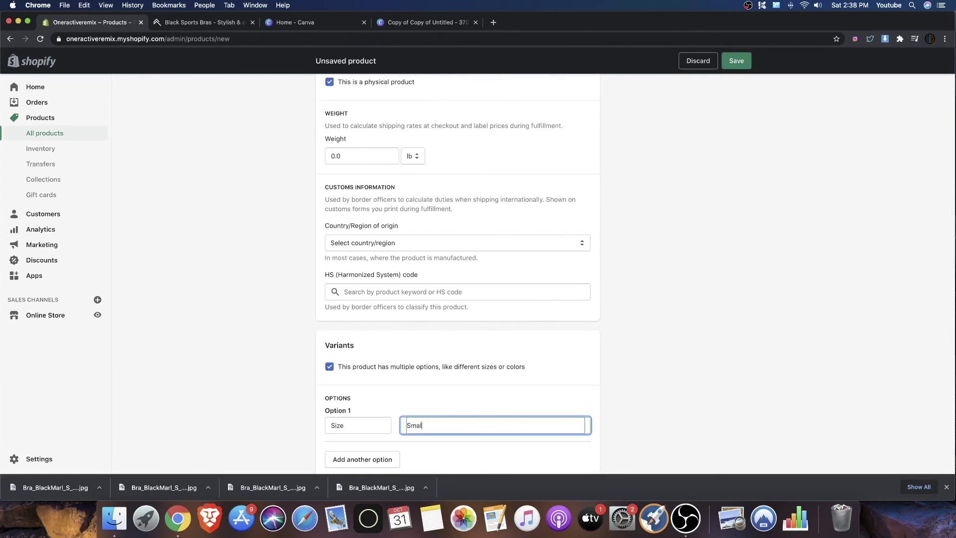
{"action": "type", "text": ","}
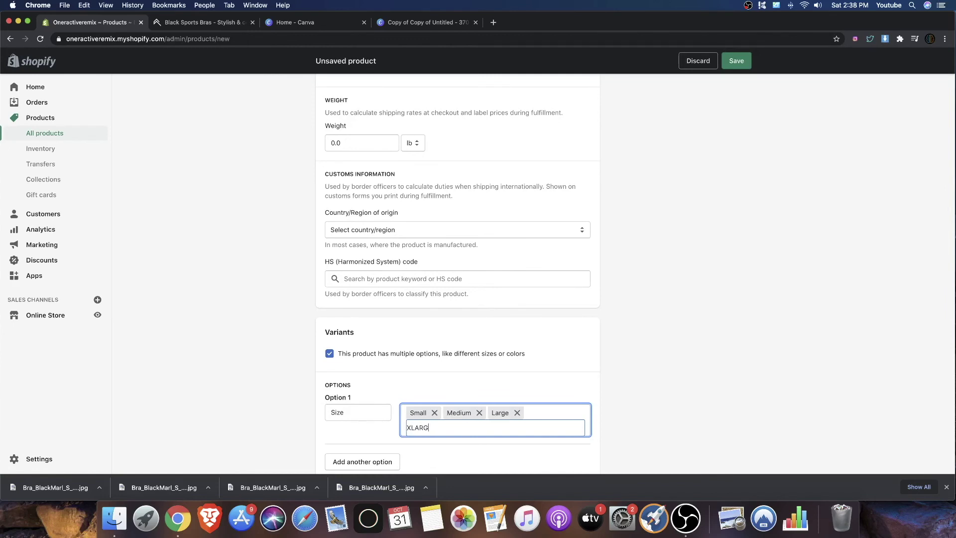
{"action": "scroll", "coordinate": [478, 384], "scroll_direction": "down", "scroll_amount": 3}
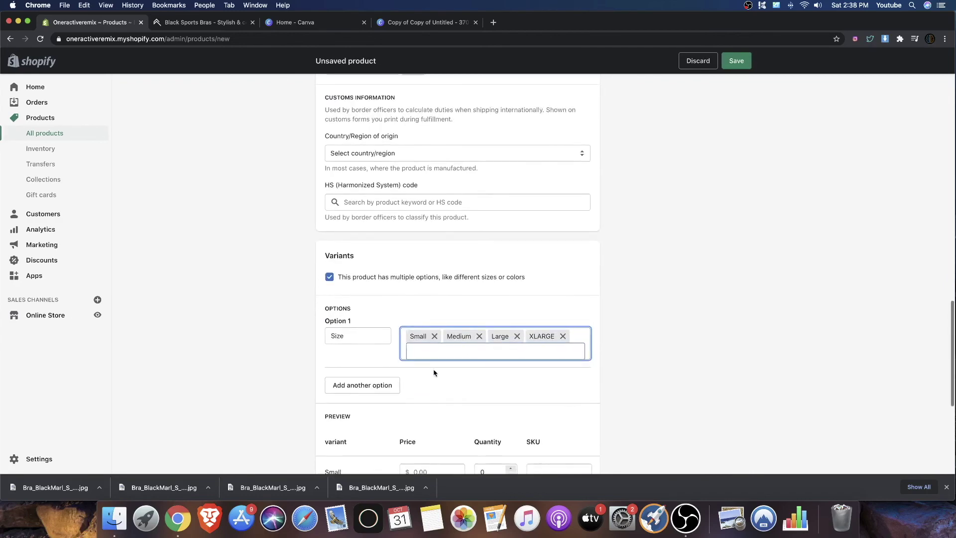
{"action": "left_click", "coordinate": [745, 371]}
{"action": "scroll", "coordinate": [422, 423], "scroll_direction": "down", "scroll_amount": 1}
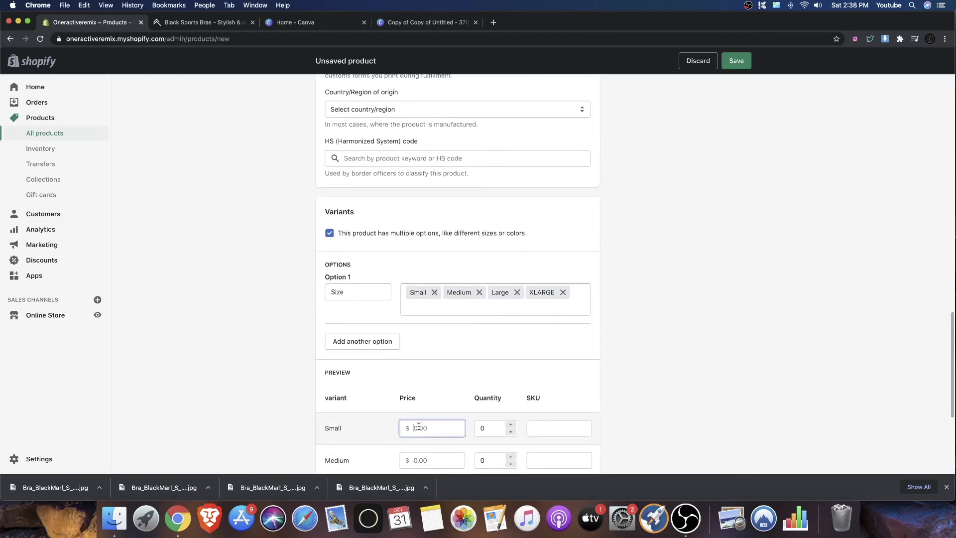
Price all four size variants at 34.00 and save the product.
{"action": "left_click", "coordinate": [419, 427]}
{"action": "left_click", "coordinate": [202, 26]}
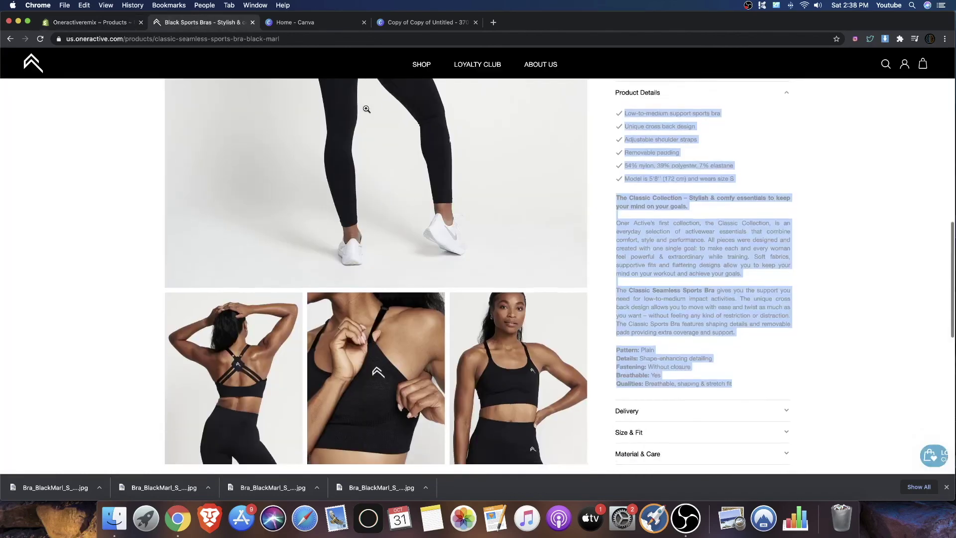
{"action": "scroll", "coordinate": [367, 109], "scroll_direction": "up", "scroll_amount": 8}
{"action": "left_click", "coordinate": [86, 27]}
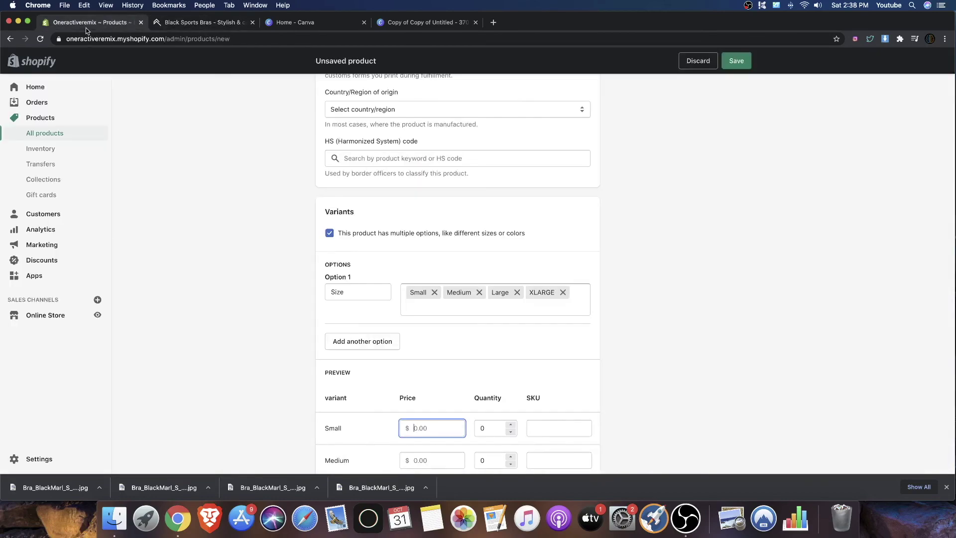
{"action": "type", "text": "34"}
{"action": "scroll", "coordinate": [429, 398], "scroll_direction": "down", "scroll_amount": 3}
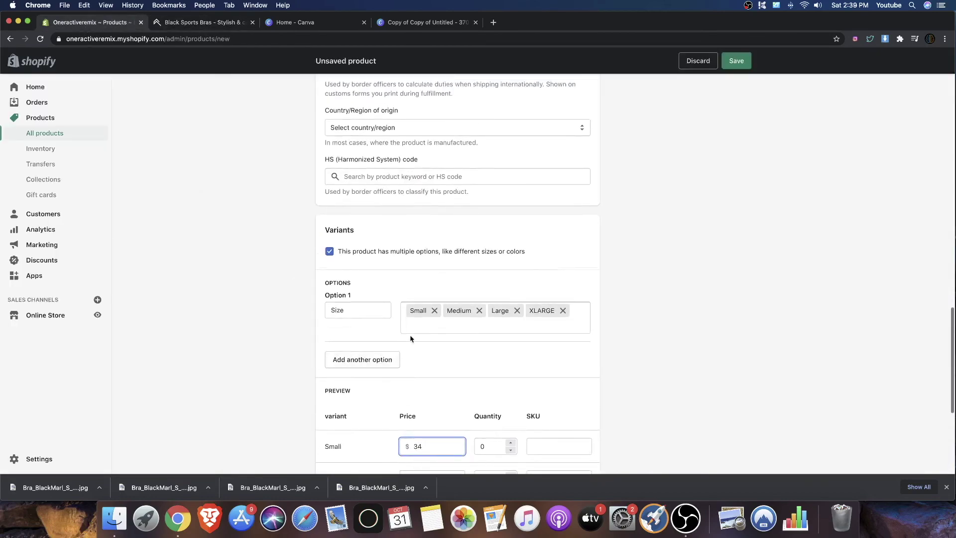
{"action": "key", "text": "Tab"}
{"action": "type", "text": "34"}
{"action": "key", "text": "Tab"}
{"action": "type", "text": "34"}
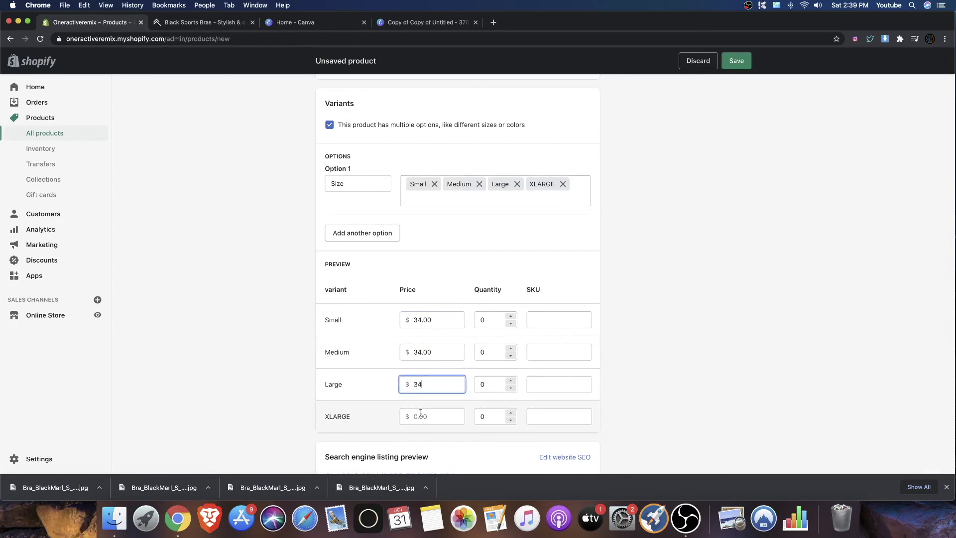
{"action": "key", "text": "Tab"}
{"action": "type", "text": "34"}
{"action": "left_click", "coordinate": [737, 66]}
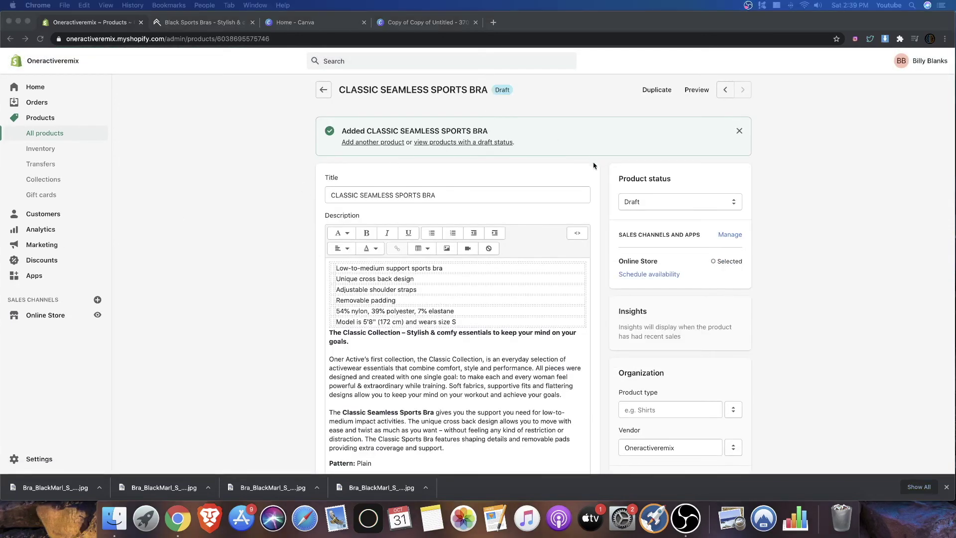
Set the sports bra's status to Active and open its storefront preview.
{"action": "scroll", "coordinate": [647, 348], "scroll_direction": "down", "scroll_amount": 5}
{"action": "scroll", "coordinate": [612, 323], "scroll_direction": "up", "scroll_amount": 5}
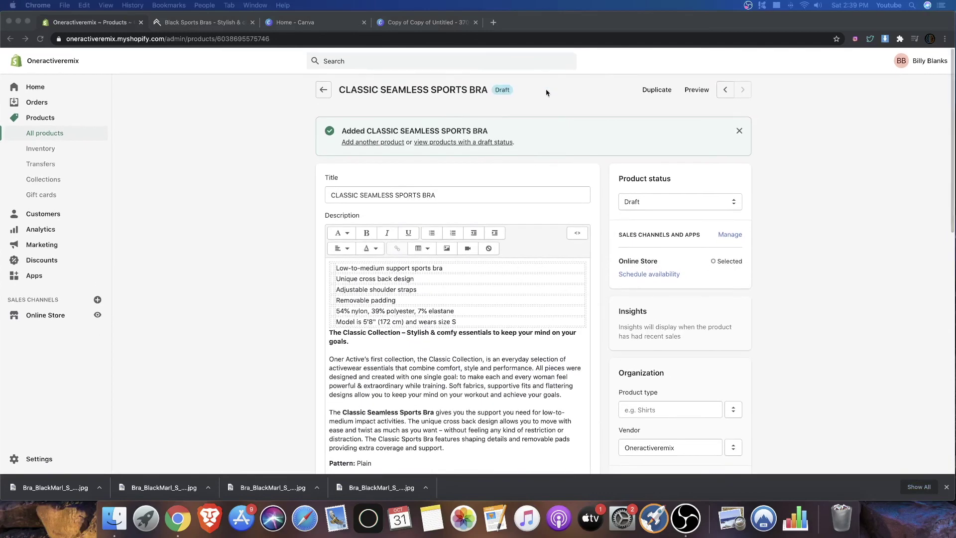
{"action": "left_click", "coordinate": [631, 208]}
{"action": "left_click", "coordinate": [633, 194]}
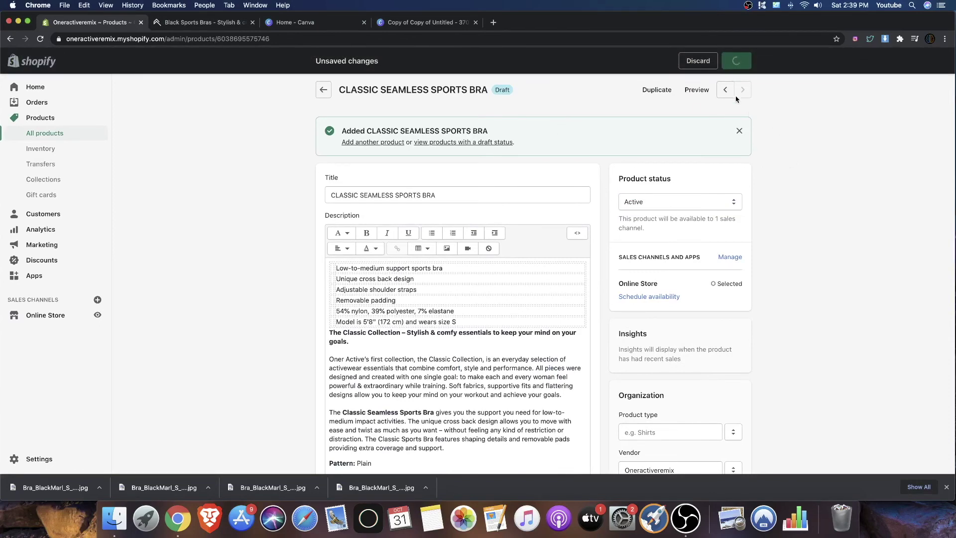
{"action": "left_click", "coordinate": [696, 89]}
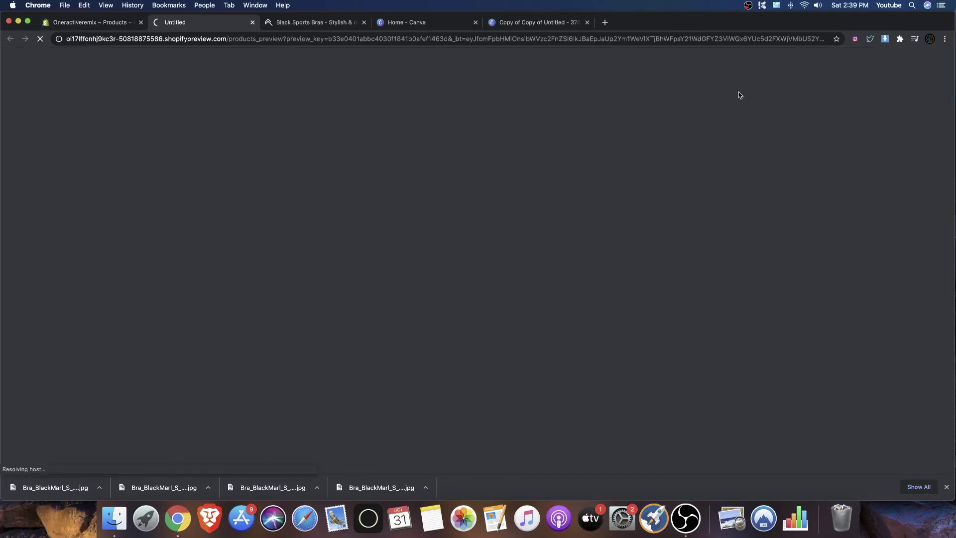
Check the bra's $34.00 storefront preview, then close it and return to the Products list.
{"action": "scroll", "coordinate": [450, 269], "scroll_direction": "down", "scroll_amount": 2}
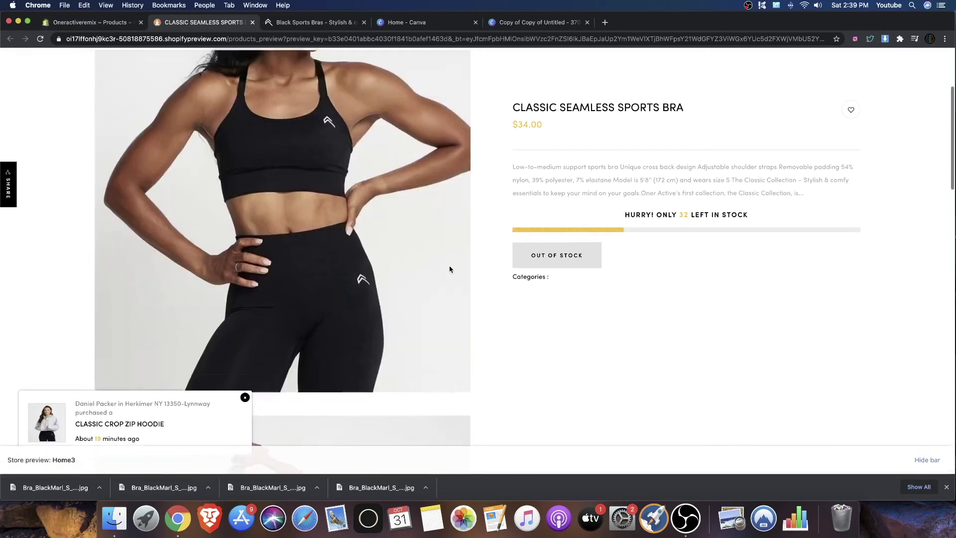
{"action": "scroll", "coordinate": [449, 268], "scroll_direction": "up", "scroll_amount": 2}
{"action": "scroll", "coordinate": [450, 269], "scroll_direction": "down", "scroll_amount": 6}
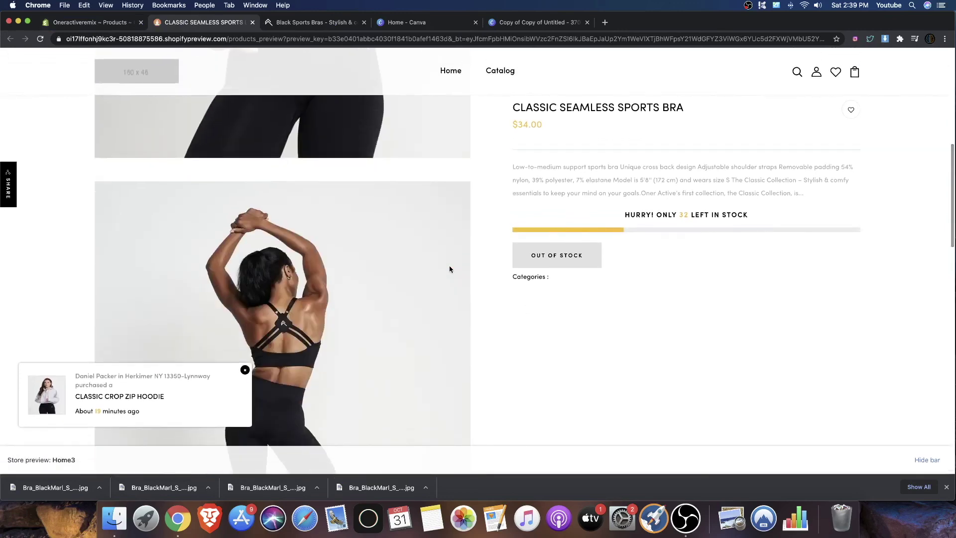
{"action": "scroll", "coordinate": [450, 269], "scroll_direction": "down", "scroll_amount": 5}
{"action": "scroll", "coordinate": [433, 261], "scroll_direction": "up", "scroll_amount": 10}
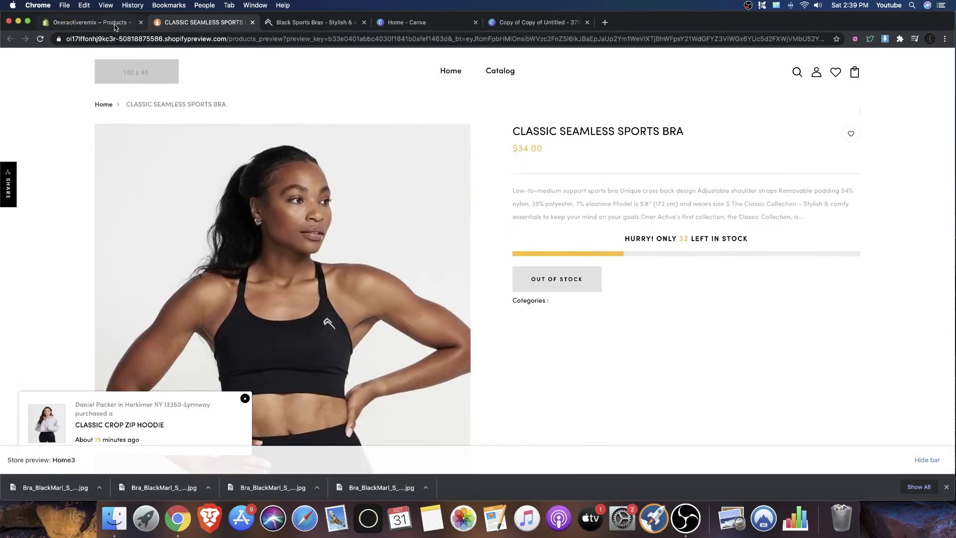
{"action": "left_click", "coordinate": [114, 27]}
{"action": "left_click", "coordinate": [324, 89]}
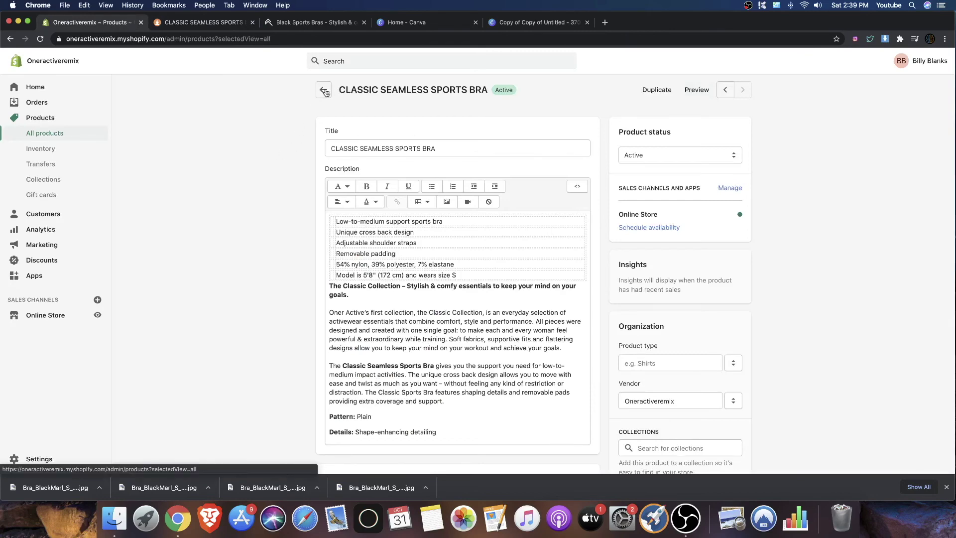
{"action": "left_click", "coordinate": [230, 26]}
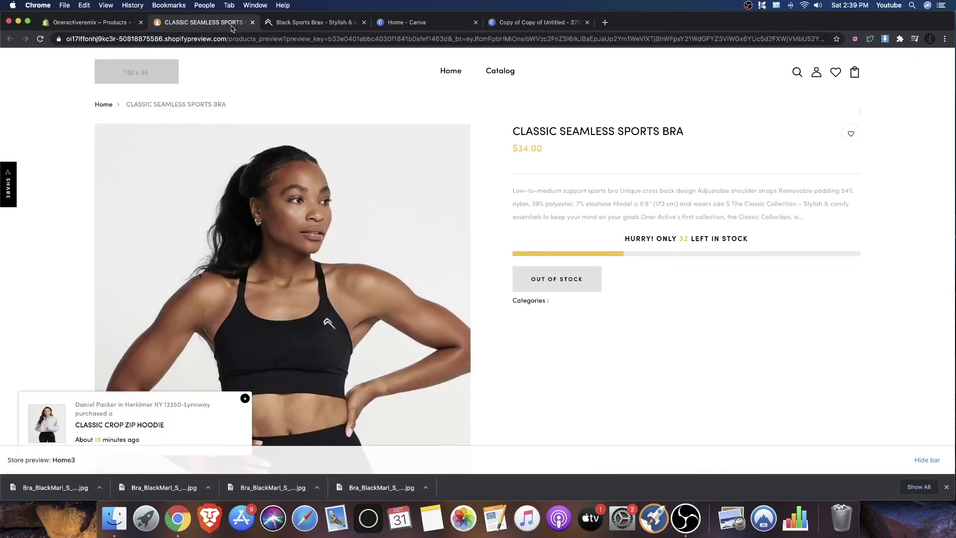
{"action": "scroll", "coordinate": [547, 193], "scroll_direction": "down", "scroll_amount": 10}
{"action": "scroll", "coordinate": [548, 193], "scroll_direction": "up", "scroll_amount": 10}
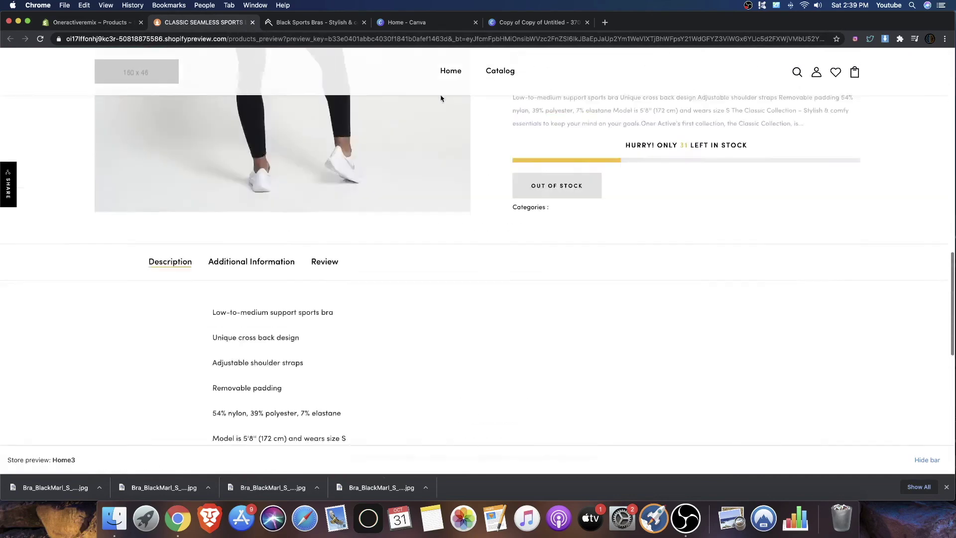
{"action": "left_click", "coordinate": [252, 23]}
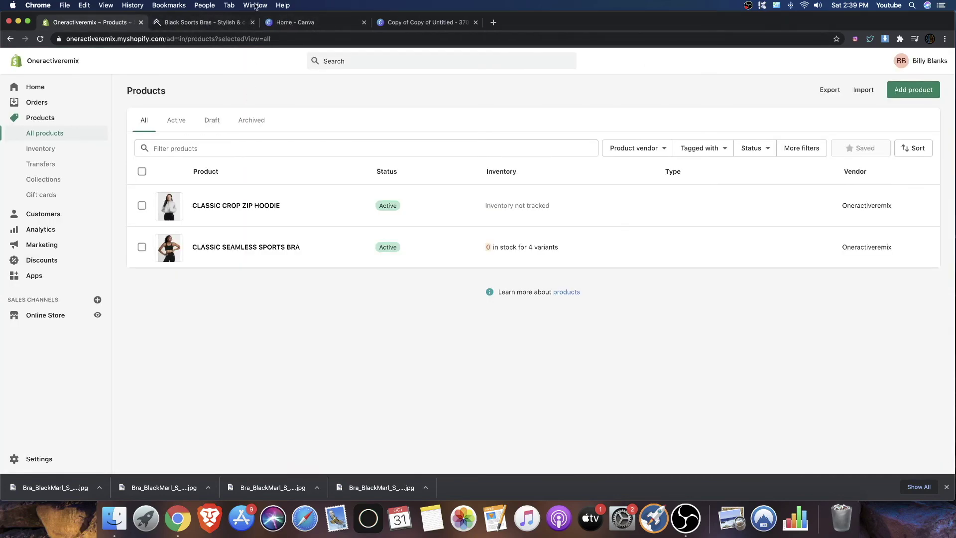
On the Oner Active page, switch the sports bra to its Grey Marl colour.
{"action": "left_click", "coordinate": [229, 22]}
{"action": "scroll", "coordinate": [666, 219], "scroll_direction": "down", "scroll_amount": 5}
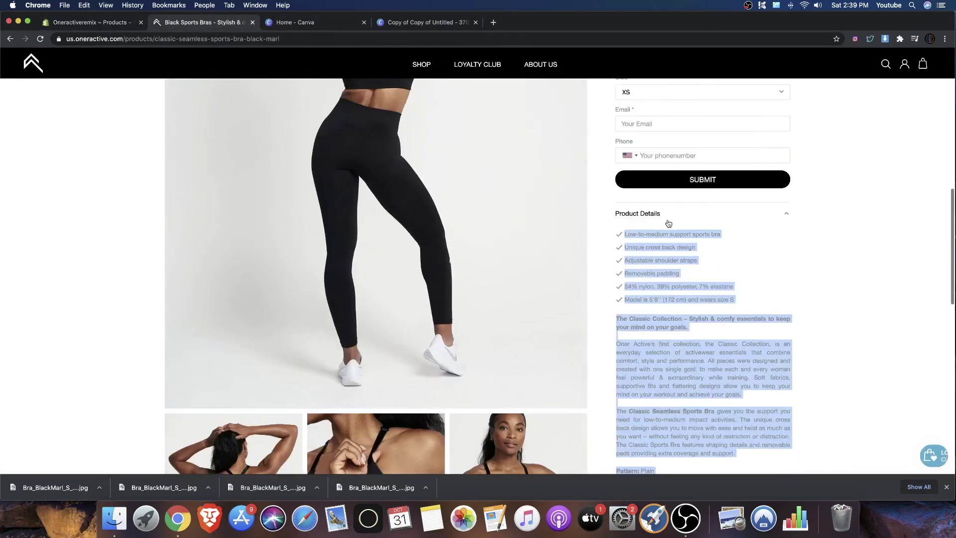
{"action": "scroll", "coordinate": [667, 219], "scroll_direction": "up", "scroll_amount": 8}
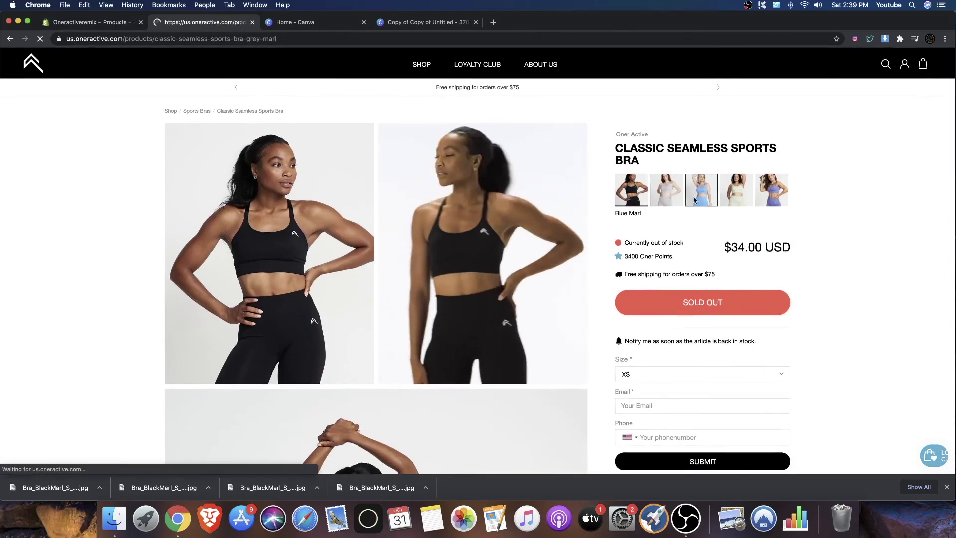
{"action": "left_click", "coordinate": [695, 200]}
{"action": "left_click", "coordinate": [695, 200]}
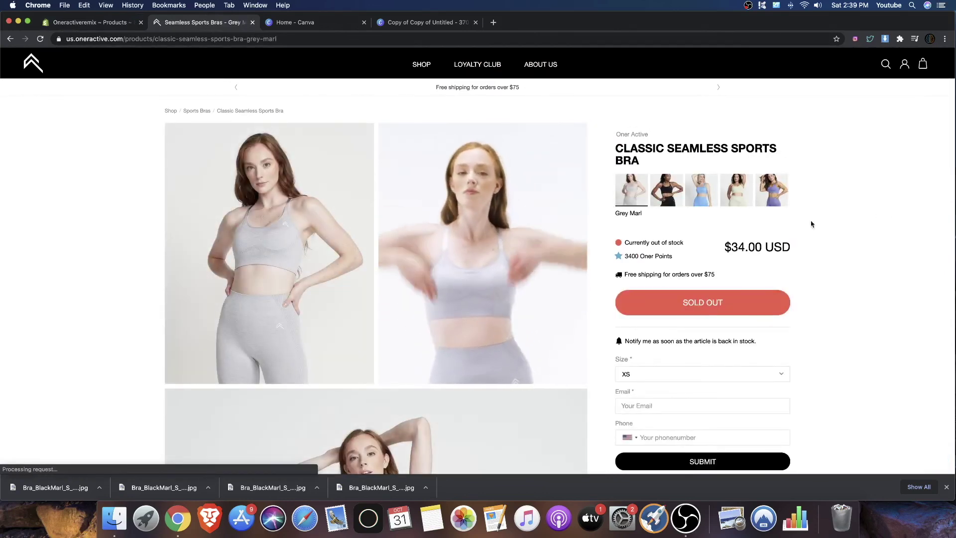
{"action": "scroll", "coordinate": [139, 256], "scroll_direction": "down", "scroll_amount": 1}
{"action": "scroll", "coordinate": [139, 256], "scroll_direction": "down", "scroll_amount": 5}
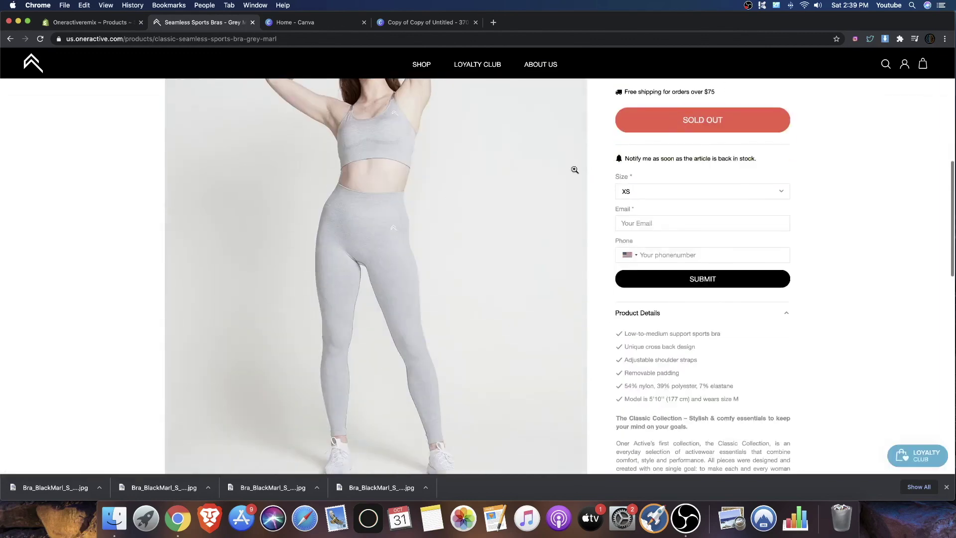
Download the Bra_GreyMarl product photos with the image downloader extension.
{"action": "left_click", "coordinate": [882, 40]}
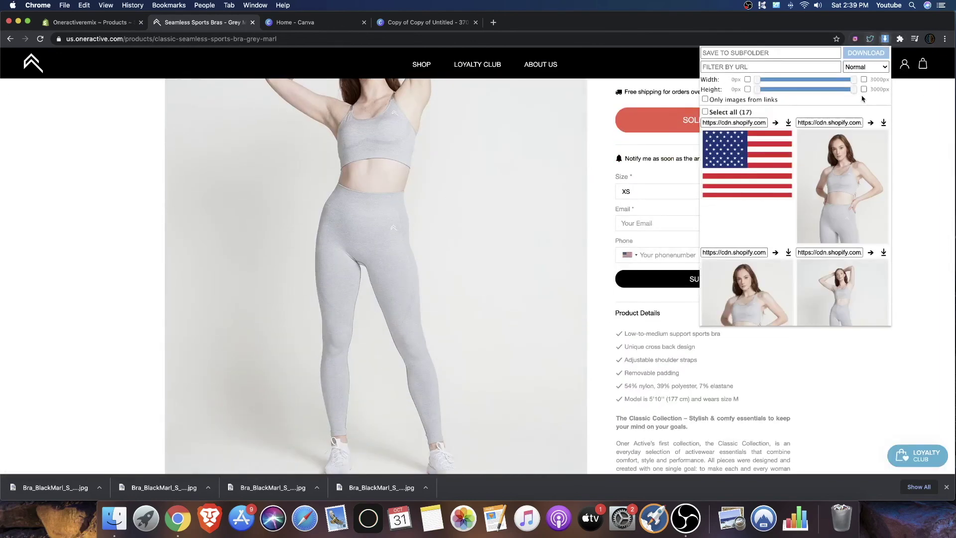
{"action": "left_click", "coordinate": [884, 123]}
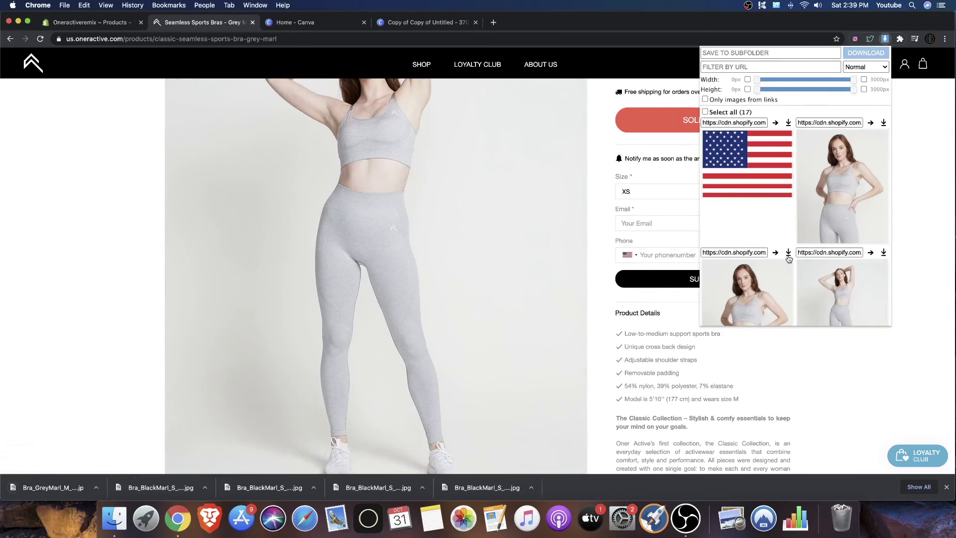
{"action": "scroll", "coordinate": [844, 244], "scroll_direction": "down", "scroll_amount": 3}
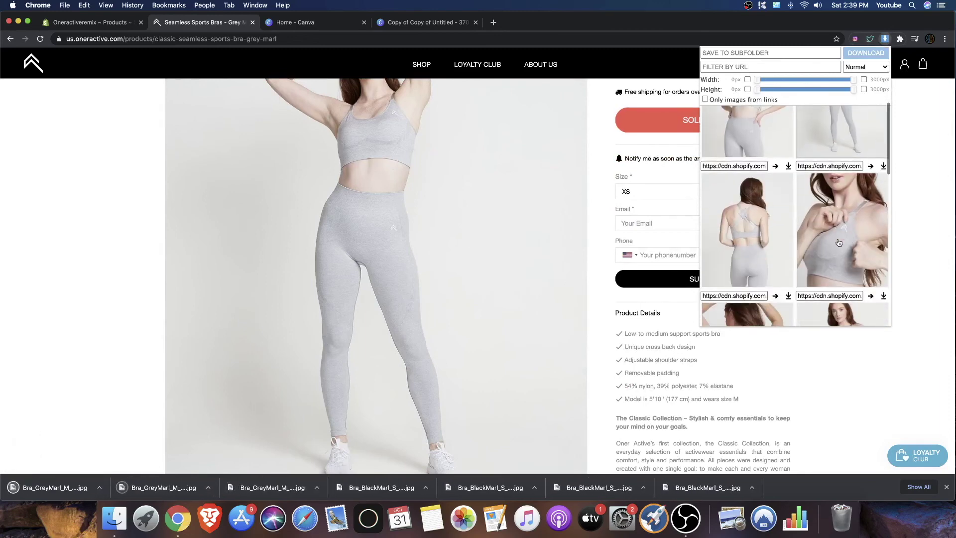
{"action": "left_click", "coordinate": [822, 225]}
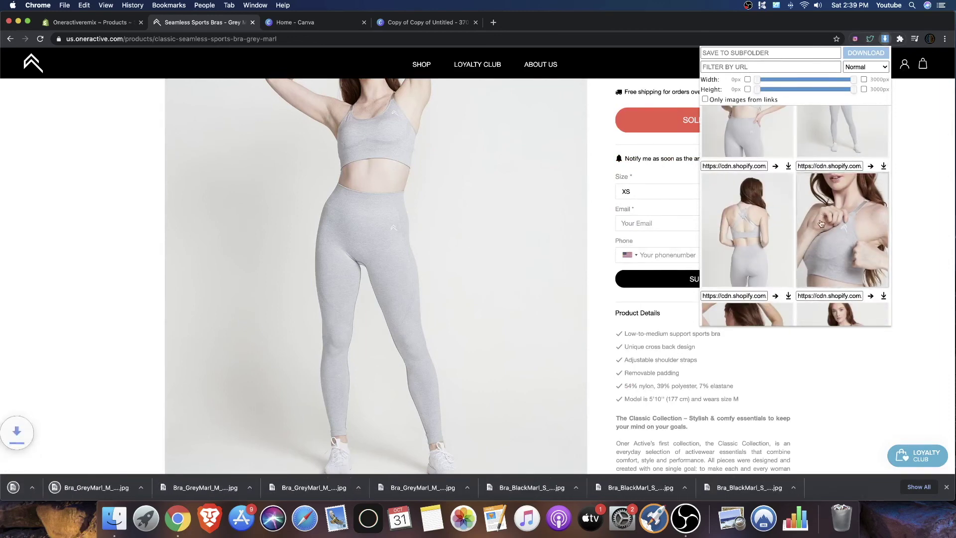
{"action": "scroll", "coordinate": [821, 223], "scroll_direction": "down", "scroll_amount": 3}
{"action": "left_click", "coordinate": [883, 181]}
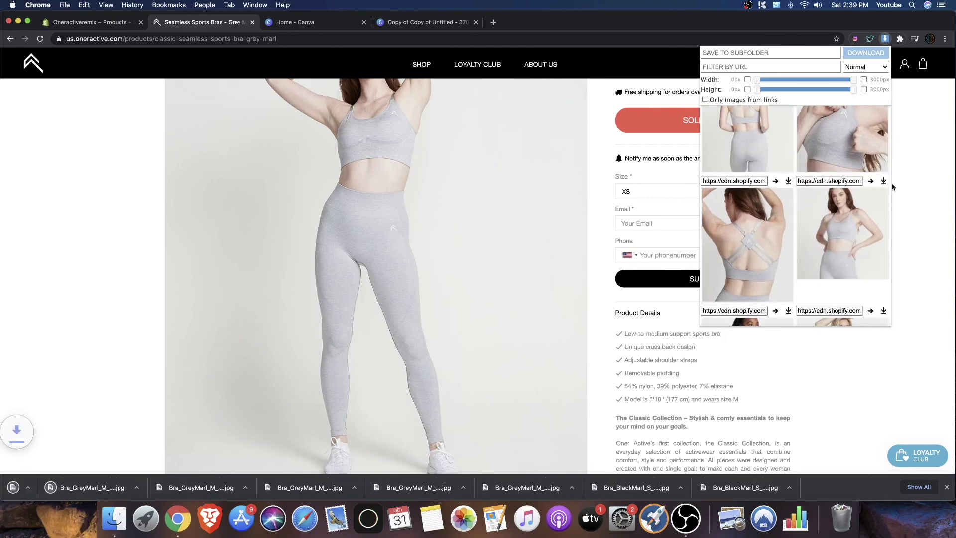
{"action": "left_click", "coordinate": [883, 181]}
{"action": "scroll", "coordinate": [886, 199], "scroll_direction": "down", "scroll_amount": 3}
{"action": "key", "text": "Escape"}
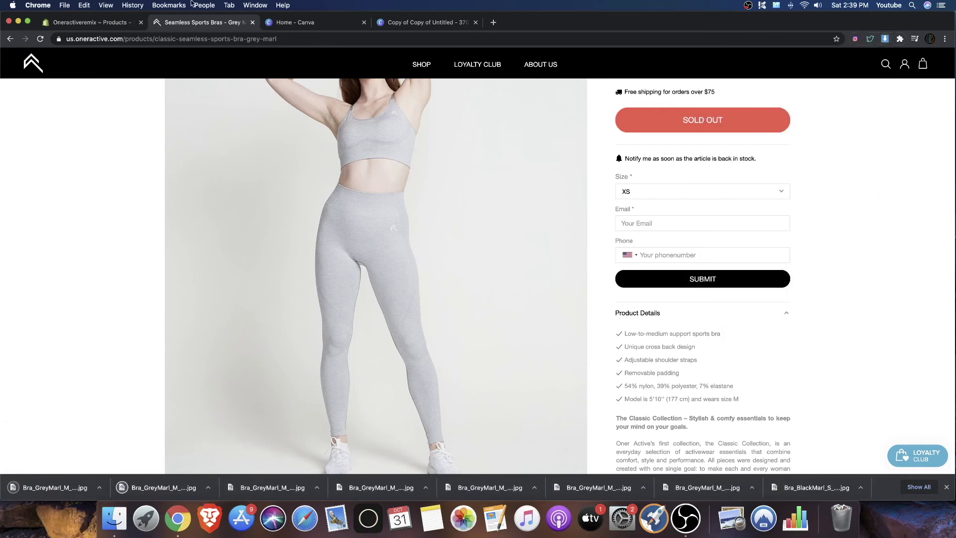
Start a new Shopify product titled CLASSIC SEAMLESS SPORTS BRA, copied from the Oner Active page.
{"action": "left_click", "coordinate": [90, 22]}
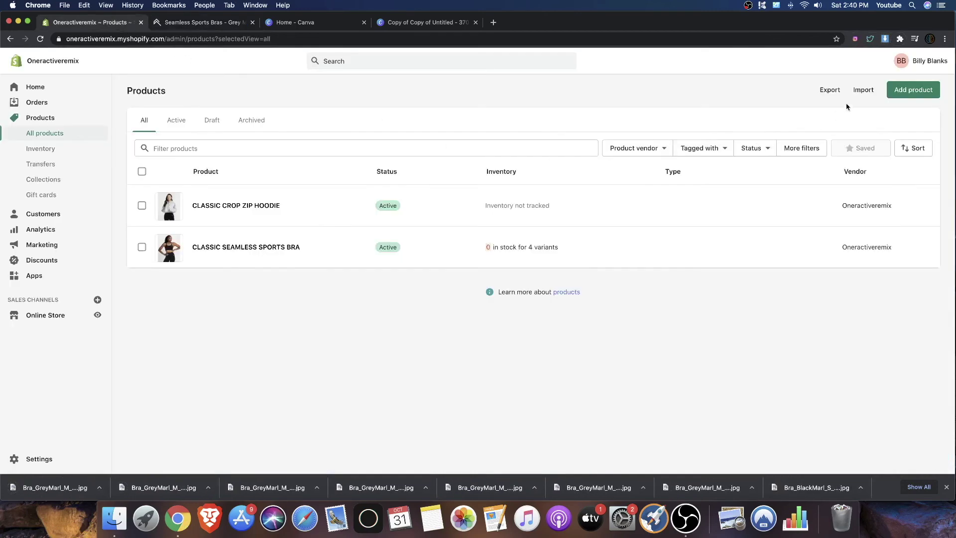
{"action": "left_click", "coordinate": [898, 88]}
{"action": "left_click", "coordinate": [201, 22]}
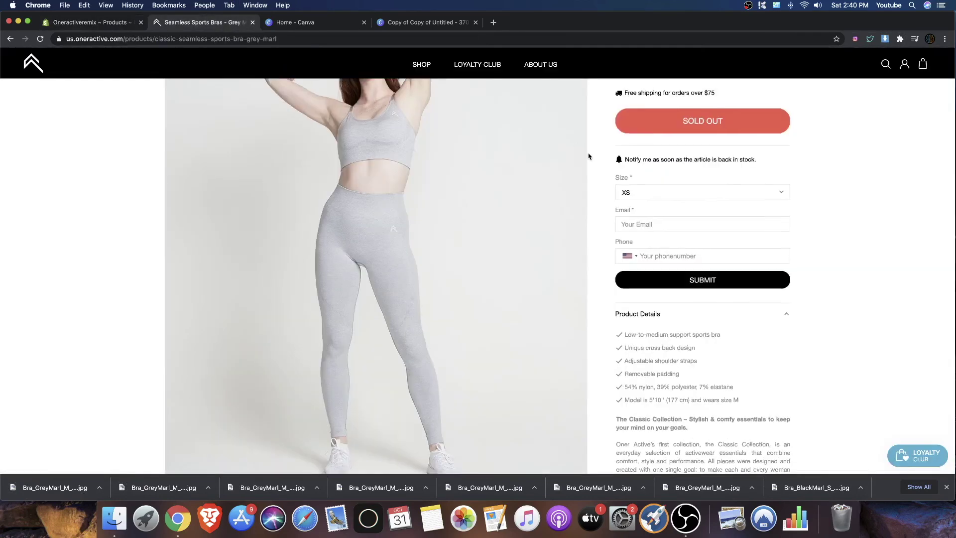
{"action": "scroll", "coordinate": [647, 199], "scroll_direction": "up", "scroll_amount": 4}
{"action": "left_click_drag", "start_coordinate": [657, 165], "coordinate": [613, 149]}
{"action": "key", "text": "super+c"}
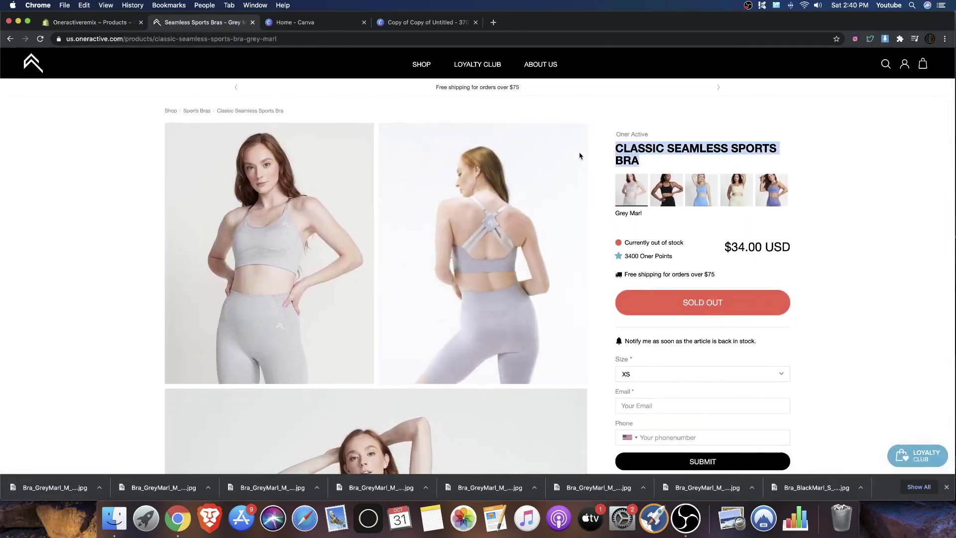
{"action": "left_click", "coordinate": [89, 23]}
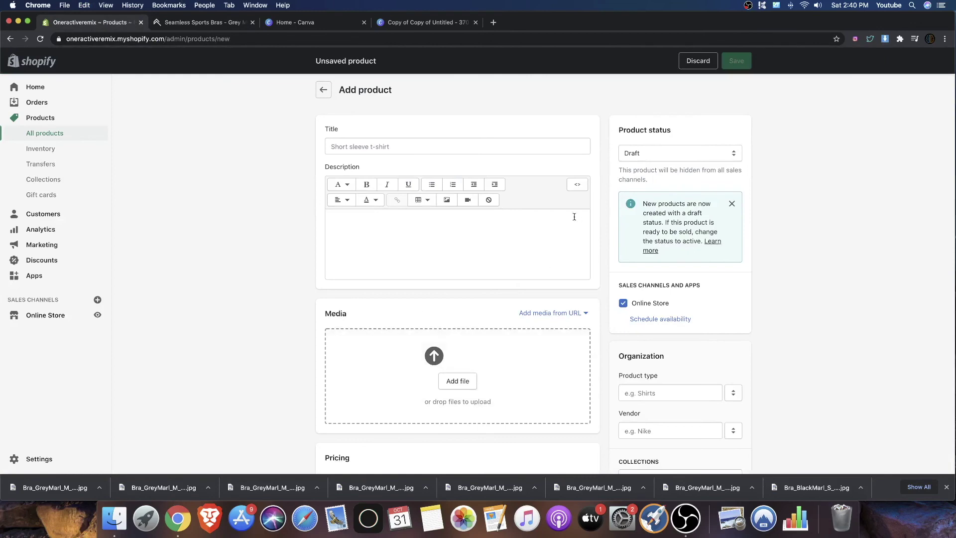
{"action": "key", "text": "super+v"}
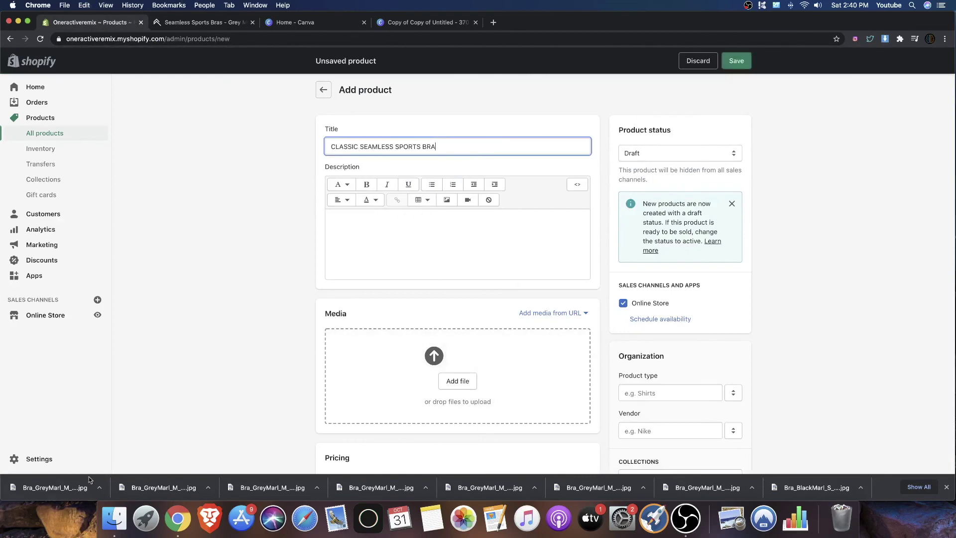
Add the eight downloaded grey marl photos to the product's Media.
{"action": "left_click_drag", "start_coordinate": [55, 487], "coordinate": [424, 408]}
{"action": "left_click_drag", "start_coordinate": [168, 494], "coordinate": [386, 413]}
{"action": "left_click_drag", "start_coordinate": [307, 482], "coordinate": [421, 404]}
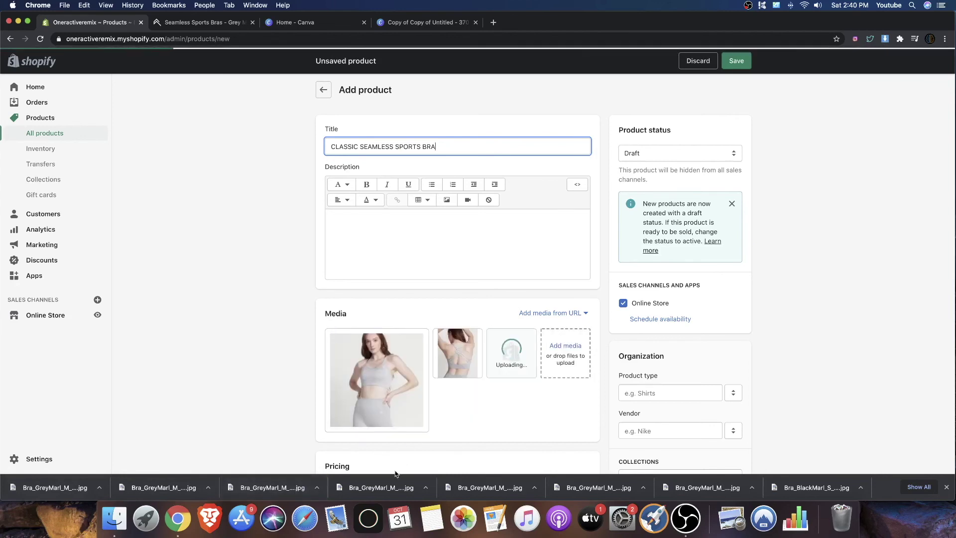
{"action": "left_click_drag", "start_coordinate": [391, 489], "coordinate": [428, 429]}
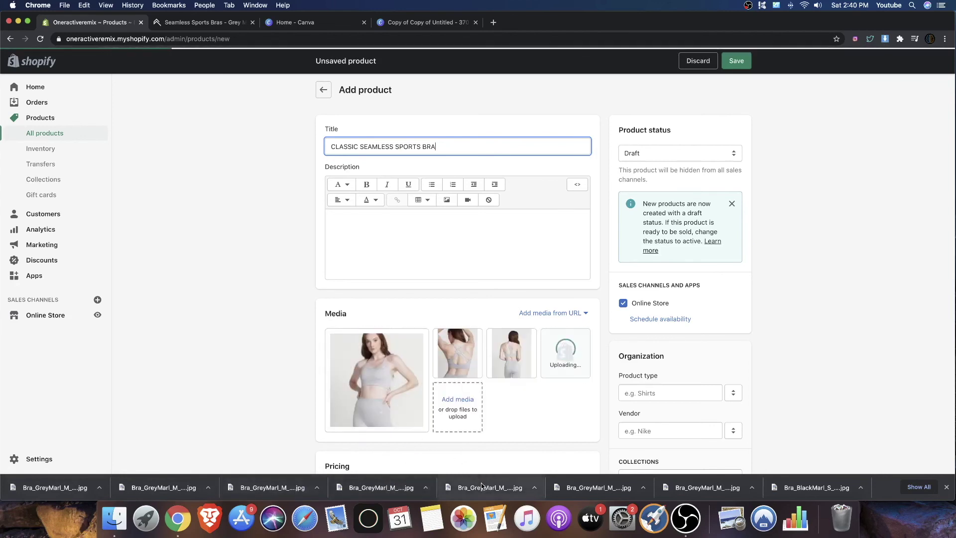
{"action": "left_click_drag", "start_coordinate": [480, 485], "coordinate": [441, 410]}
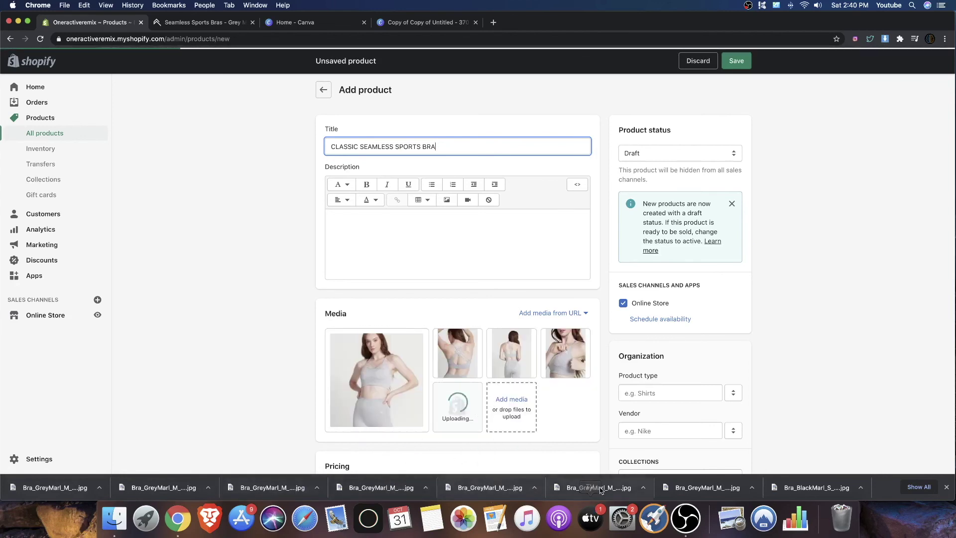
{"action": "left_click_drag", "start_coordinate": [600, 490], "coordinate": [468, 405]}
{"action": "left_click_drag", "start_coordinate": [715, 493], "coordinate": [566, 420]}
{"action": "left_click_drag", "start_coordinate": [816, 487], "coordinate": [497, 424]}
{"action": "scroll", "coordinate": [448, 413], "scroll_direction": "down", "scroll_amount": 2}
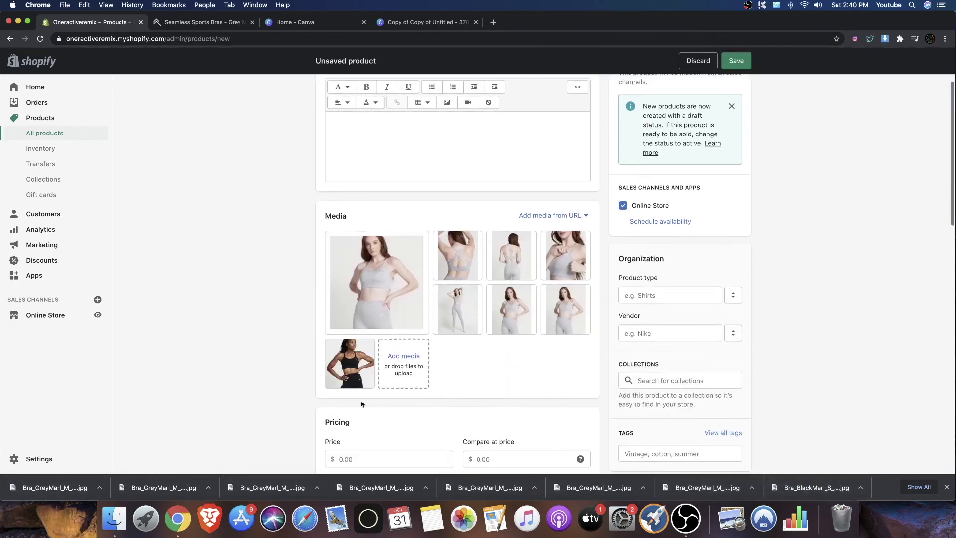
Delete the stray black bra image and the first front-view photo from Media.
{"action": "left_click", "coordinate": [334, 348]}
{"action": "left_click", "coordinate": [561, 216]}
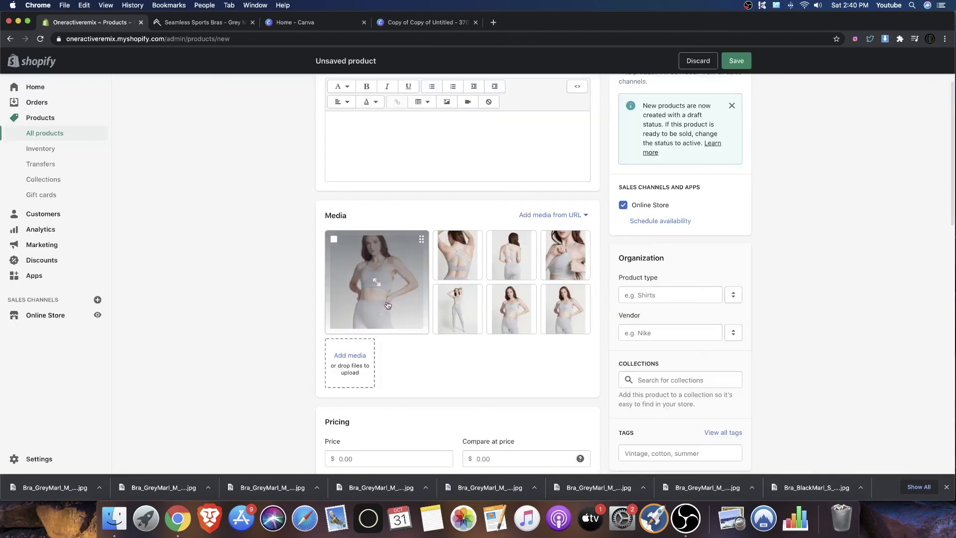
{"action": "left_click", "coordinate": [333, 239]}
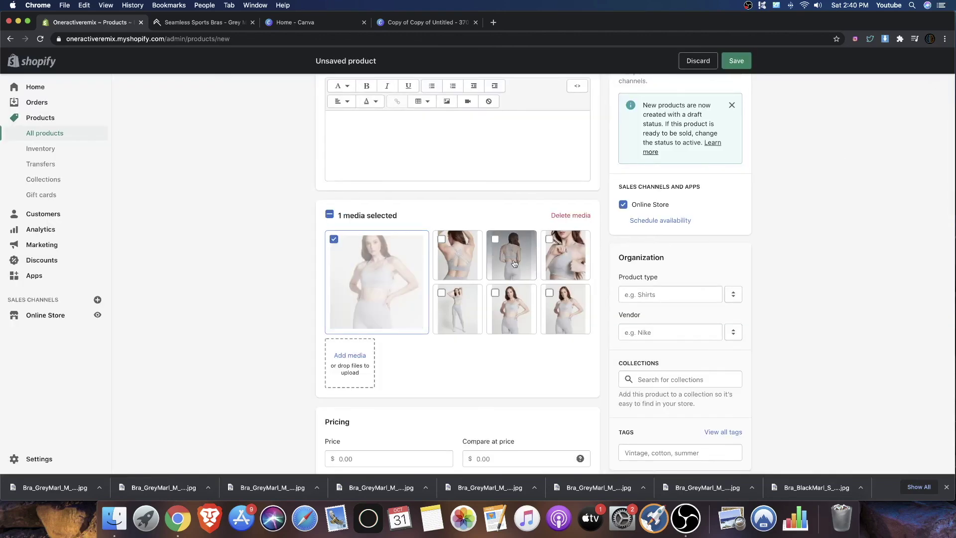
{"action": "left_click", "coordinate": [570, 216]}
{"action": "left_click", "coordinate": [588, 289]}
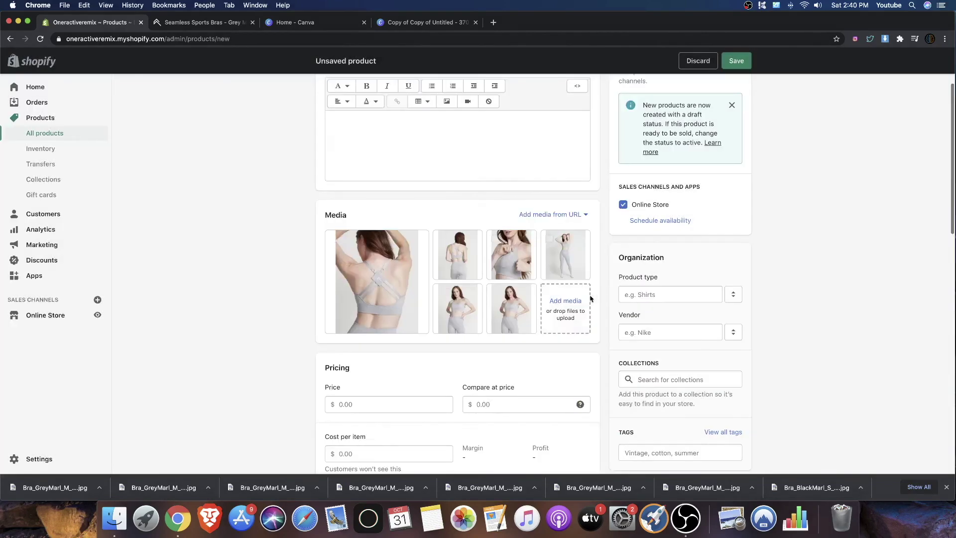
Check the remaining six grey marl photos and save the new product.
{"action": "left_click", "coordinate": [464, 269]}
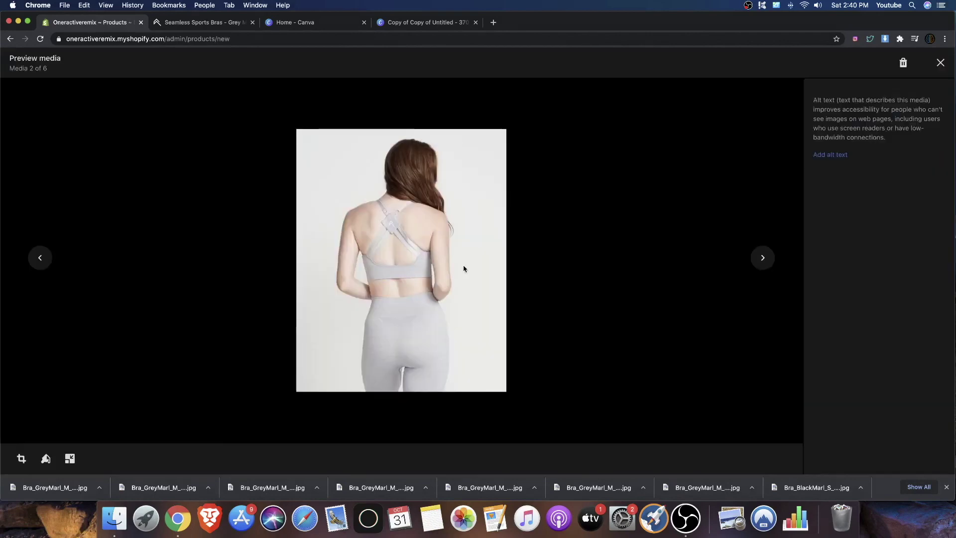
{"action": "left_click", "coordinate": [601, 253]}
{"action": "scroll", "coordinate": [615, 264], "scroll_direction": "up", "scroll_amount": 3}
{"action": "scroll", "coordinate": [616, 264], "scroll_direction": "down", "scroll_amount": 1}
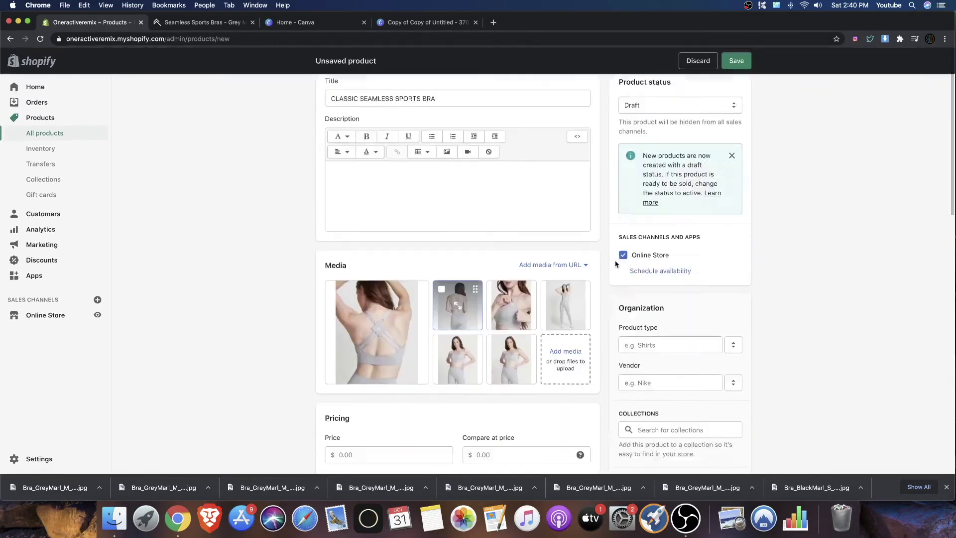
{"action": "scroll", "coordinate": [582, 248], "scroll_direction": "down", "scroll_amount": 5}
{"action": "scroll", "coordinate": [665, 159], "scroll_direction": "up", "scroll_amount": 3}
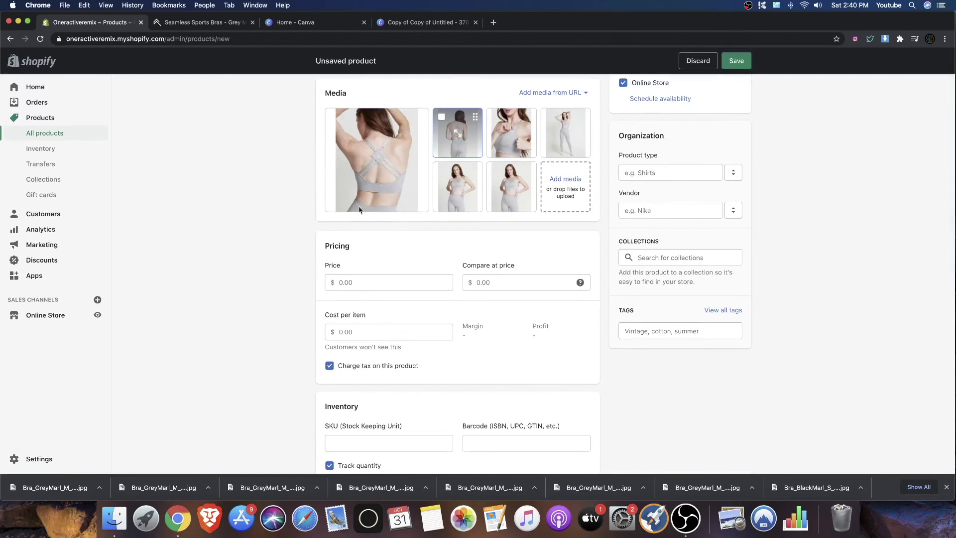
{"action": "scroll", "coordinate": [359, 209], "scroll_direction": "up", "scroll_amount": 5}
{"action": "left_click", "coordinate": [734, 62]}
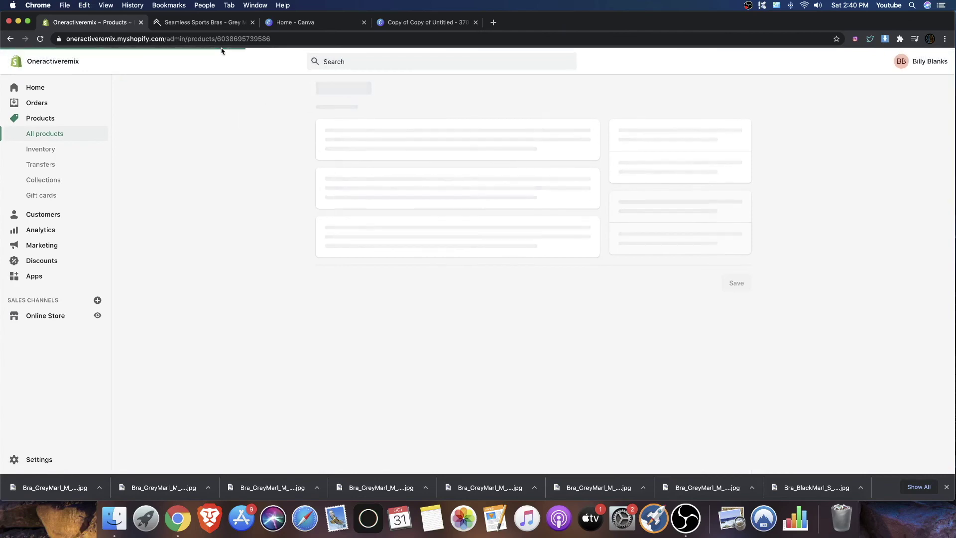
Copy the Product Details text from the Oner Active sports bra page.
{"action": "key", "text": "ctrl+Tab"}
{"action": "scroll", "coordinate": [655, 330], "scroll_direction": "down", "scroll_amount": 8}
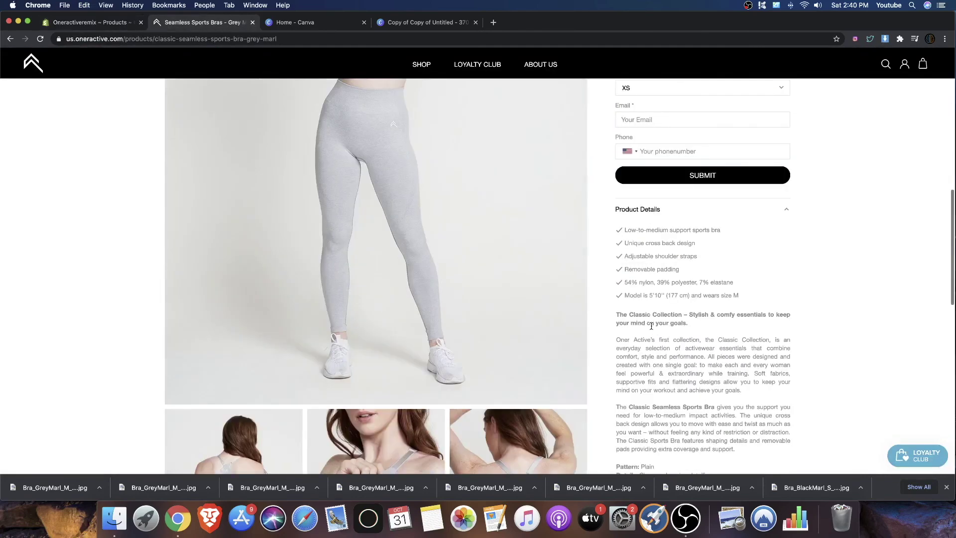
{"action": "left_click_drag", "start_coordinate": [731, 406], "coordinate": [623, 242]}
{"action": "scroll", "coordinate": [647, 237], "scroll_direction": "up", "scroll_amount": 2}
Paste the product details into the Shopify Description and save the draft product.
{"action": "left_click", "coordinate": [92, 26]}
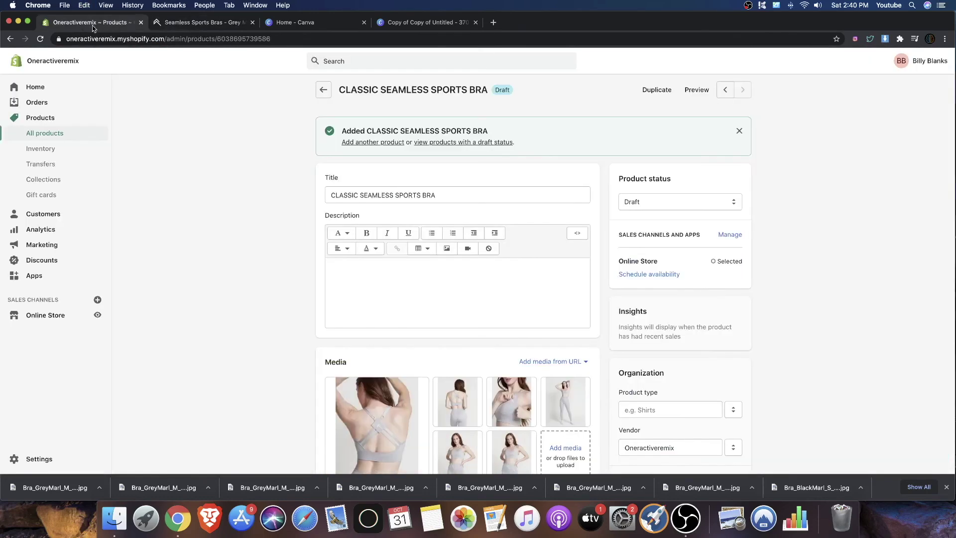
{"action": "left_click", "coordinate": [393, 291]}
{"action": "key", "text": "cmd+v"}
{"action": "scroll", "coordinate": [406, 290], "scroll_direction": "down", "scroll_amount": 10}
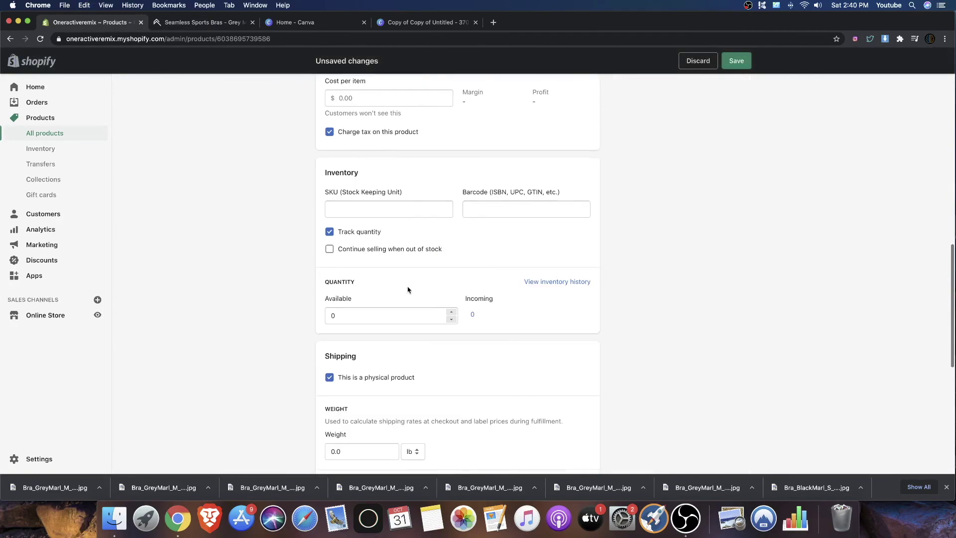
{"action": "scroll", "coordinate": [407, 286], "scroll_direction": "up", "scroll_amount": 10}
{"action": "scroll", "coordinate": [403, 284], "scroll_direction": "up", "scroll_amount": 3}
{"action": "scroll", "coordinate": [230, 248], "scroll_direction": "up", "scroll_amount": 3}
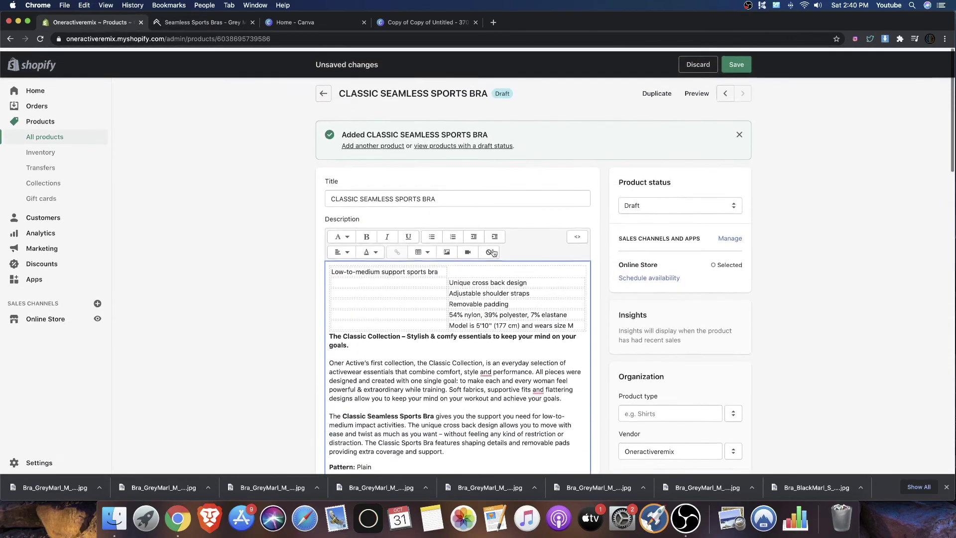
{"action": "left_click", "coordinate": [733, 63]}
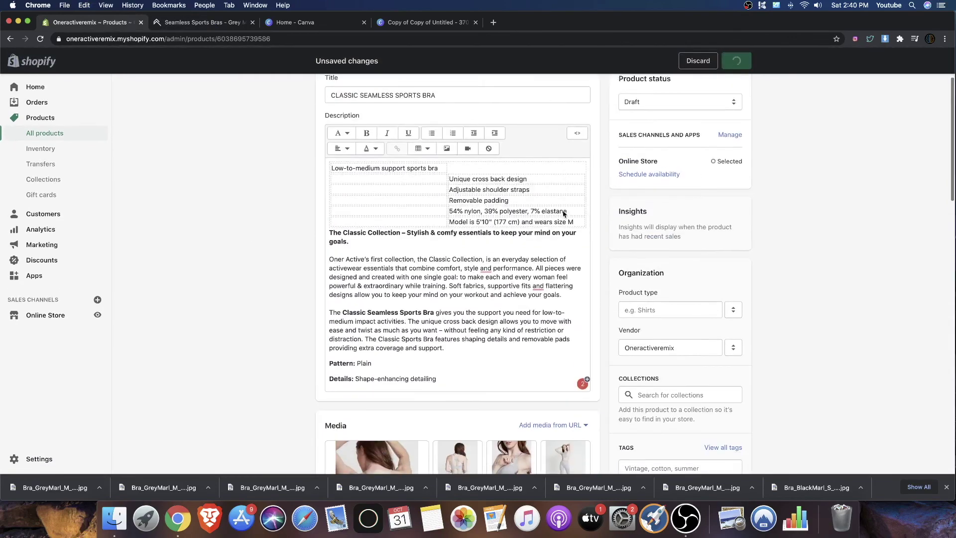
{"action": "scroll", "coordinate": [561, 213], "scroll_direction": "down", "scroll_amount": 3}
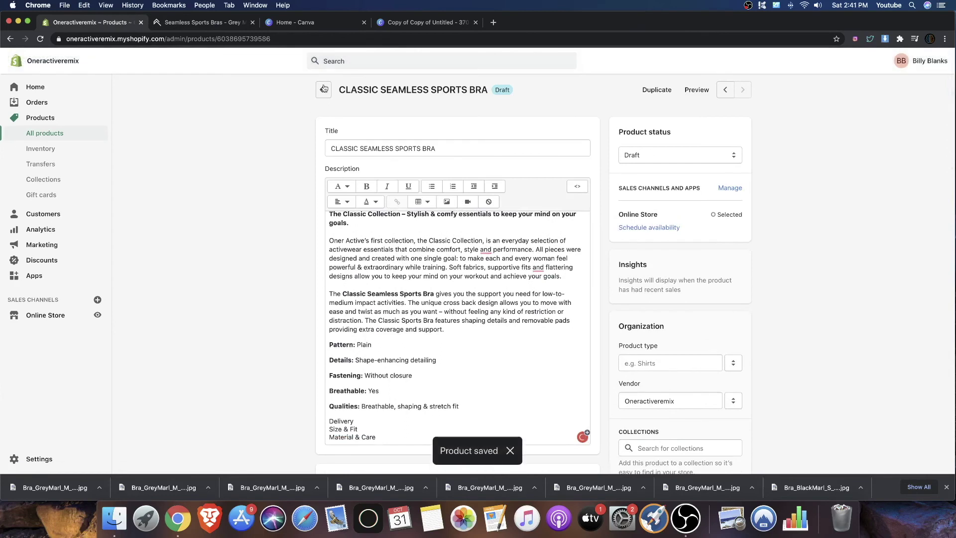
{"action": "left_click", "coordinate": [324, 89]}
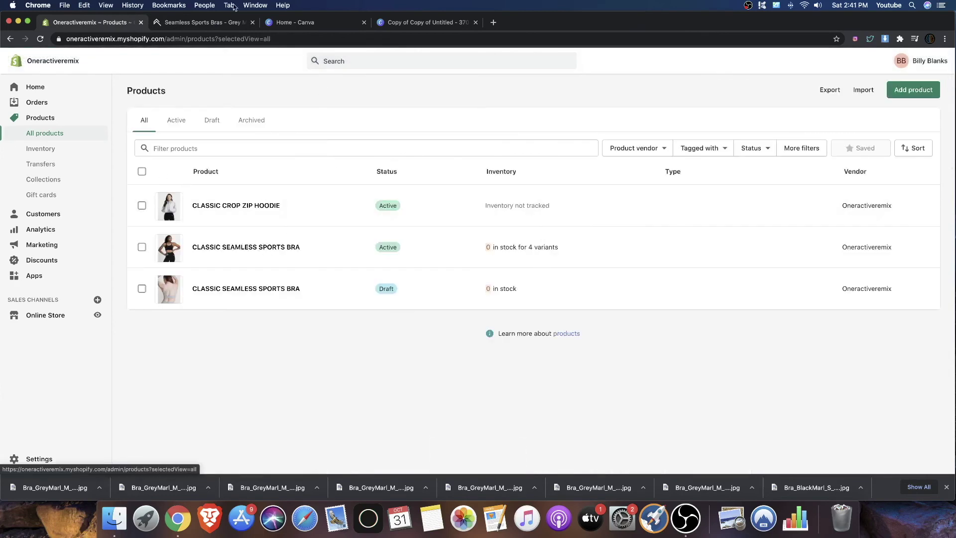
Go to Online Store > Themes and customize the Home3 theme.
{"action": "left_click", "coordinate": [50, 313]}
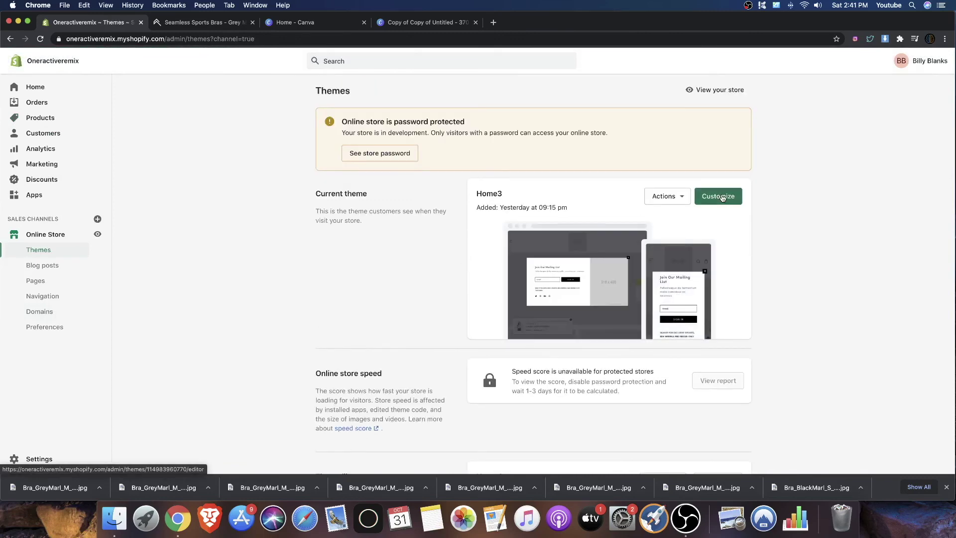
{"action": "left_click", "coordinate": [722, 198]}
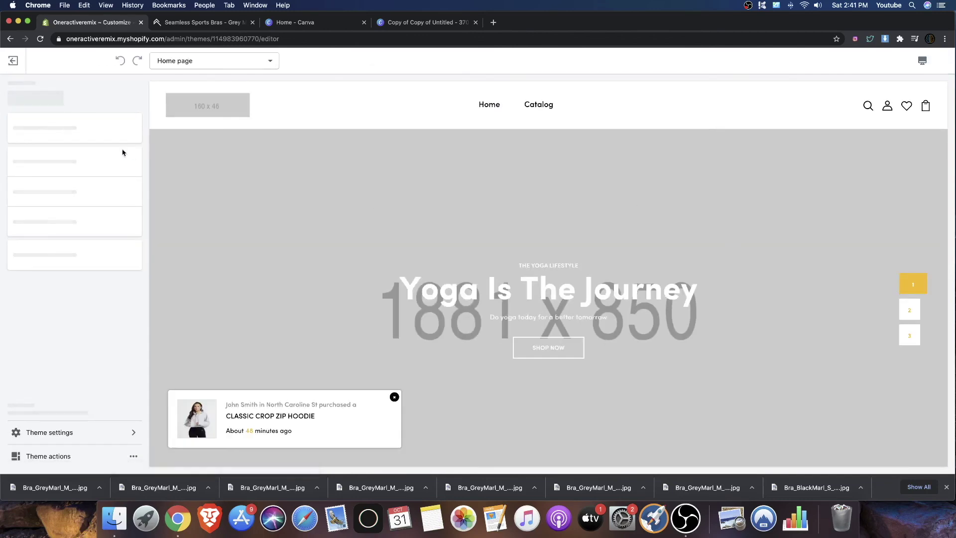
{"action": "left_click", "coordinate": [219, 62]}
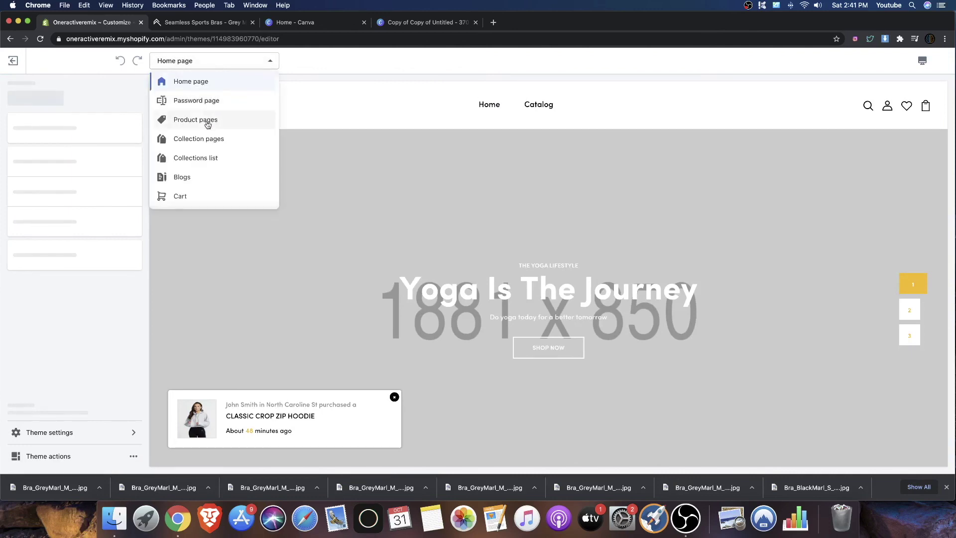
In the Product Detail page settings, set the extended style to Style Thumbnail Left.
{"action": "left_click", "coordinate": [206, 123]}
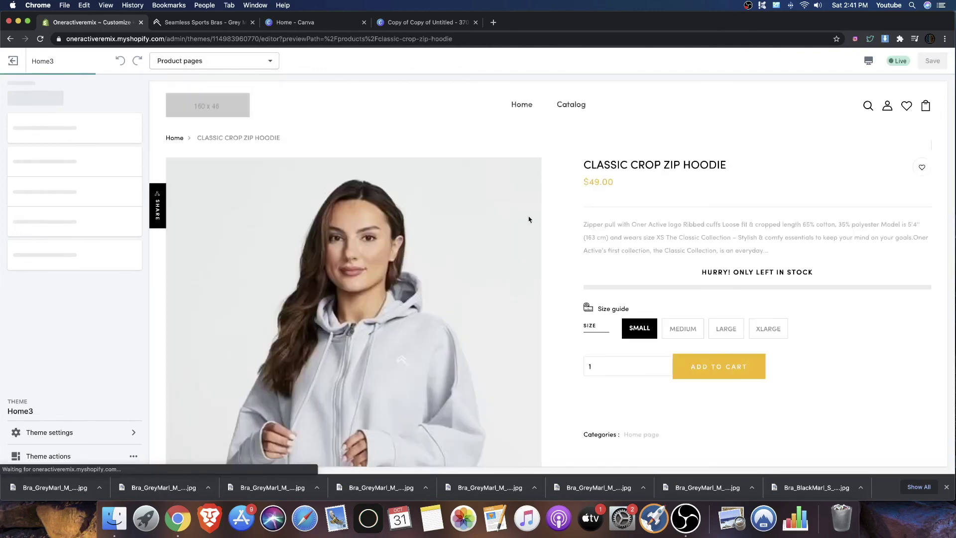
{"action": "scroll", "coordinate": [366, 203], "scroll_direction": "down", "scroll_amount": 5}
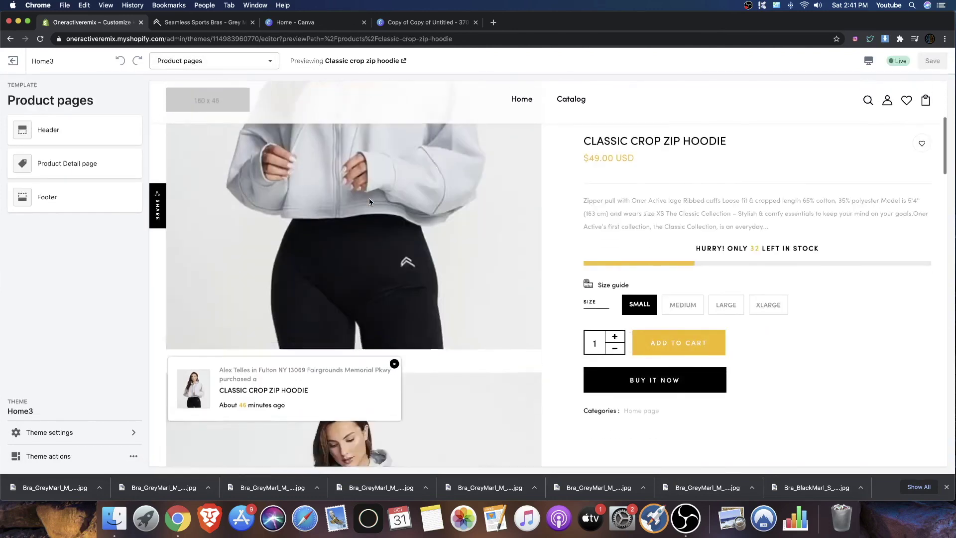
{"action": "scroll", "coordinate": [359, 204], "scroll_direction": "down", "scroll_amount": 3}
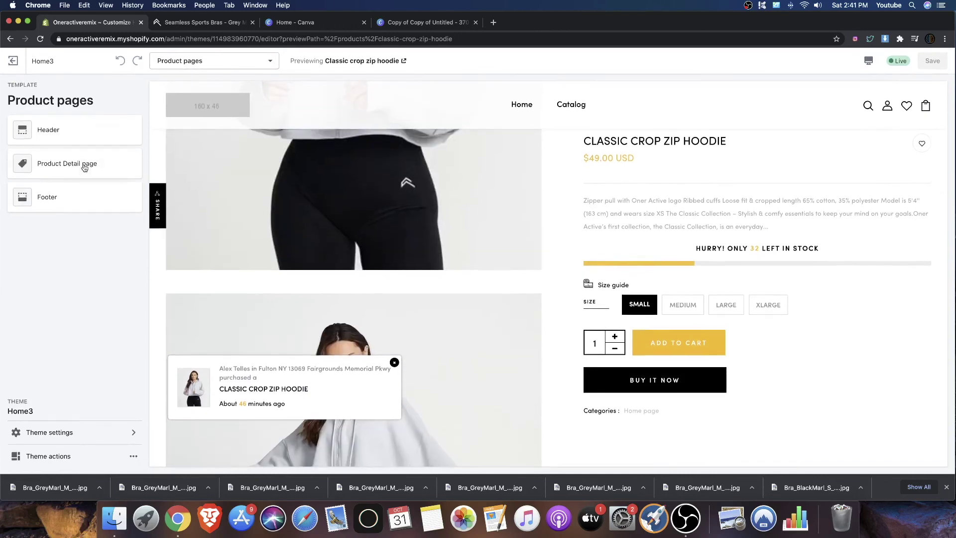
{"action": "left_click", "coordinate": [84, 168]}
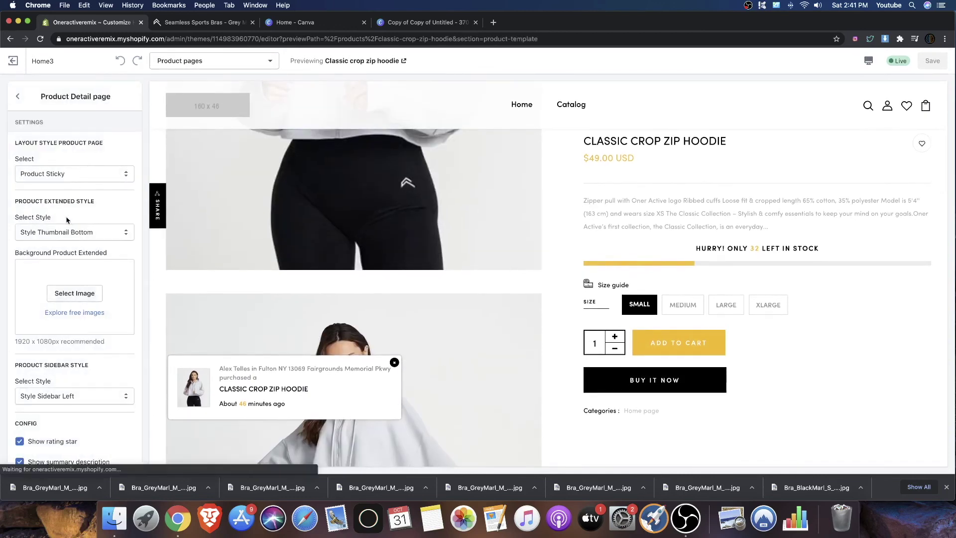
{"action": "left_click", "coordinate": [66, 232]}
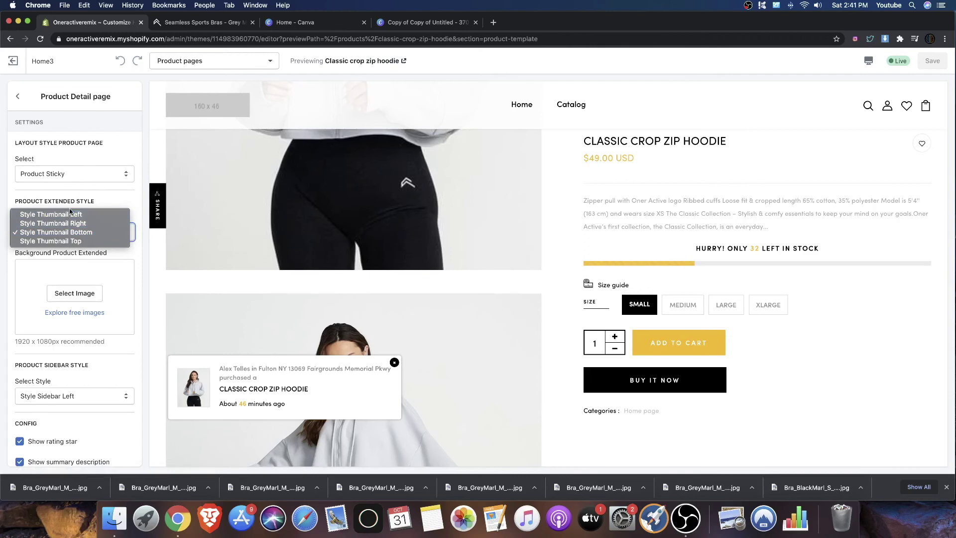
{"action": "left_click", "coordinate": [69, 215]}
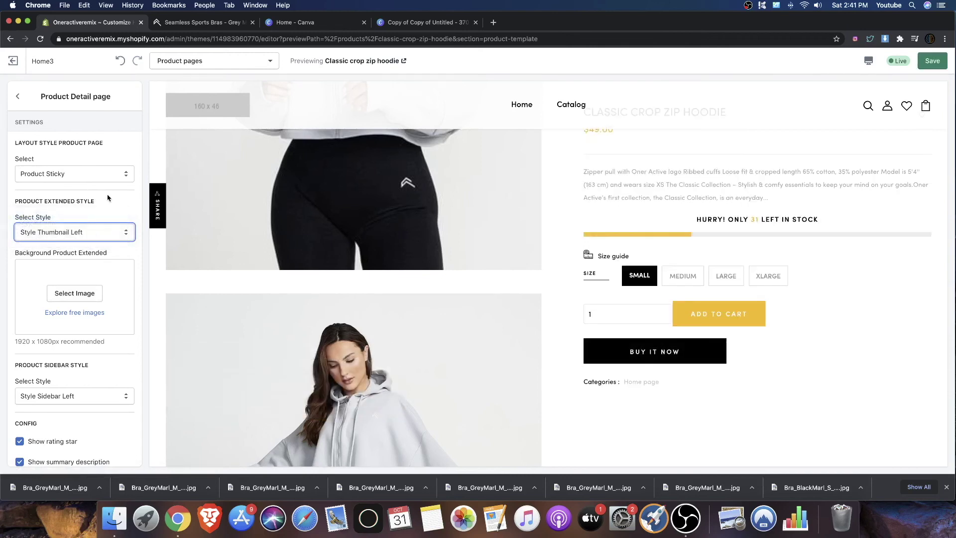
Change the product page layout to Product Gallery Basic.
{"action": "left_click", "coordinate": [75, 172]}
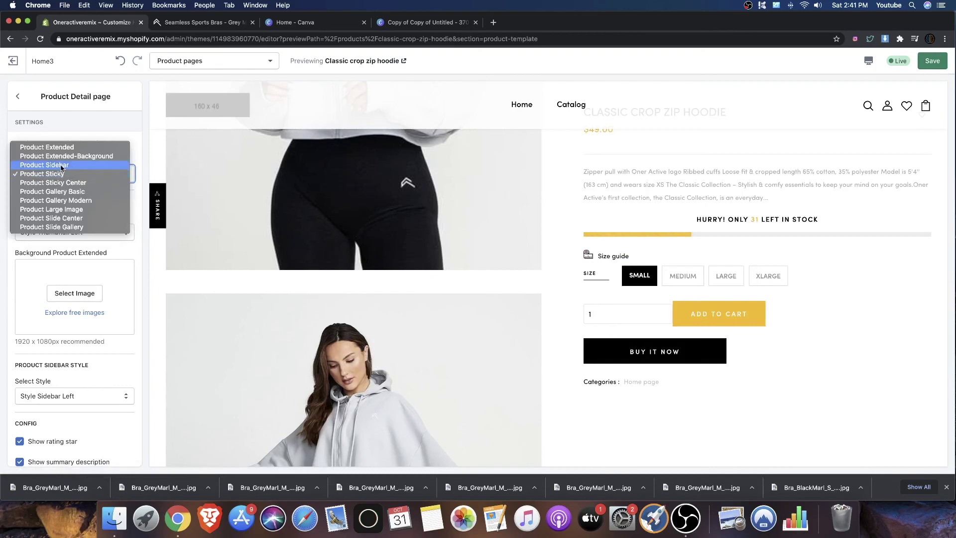
{"action": "left_click", "coordinate": [79, 172]}
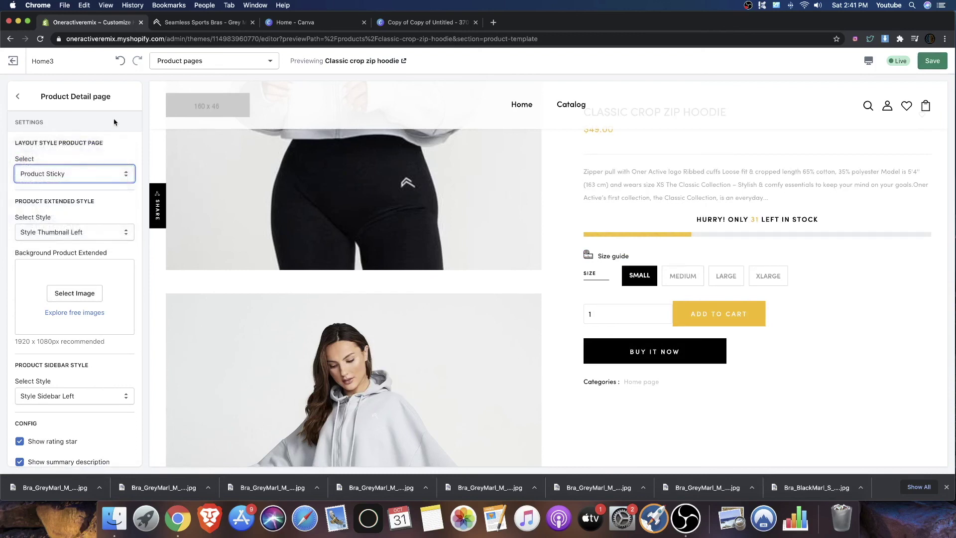
{"action": "left_click", "coordinate": [73, 174]}
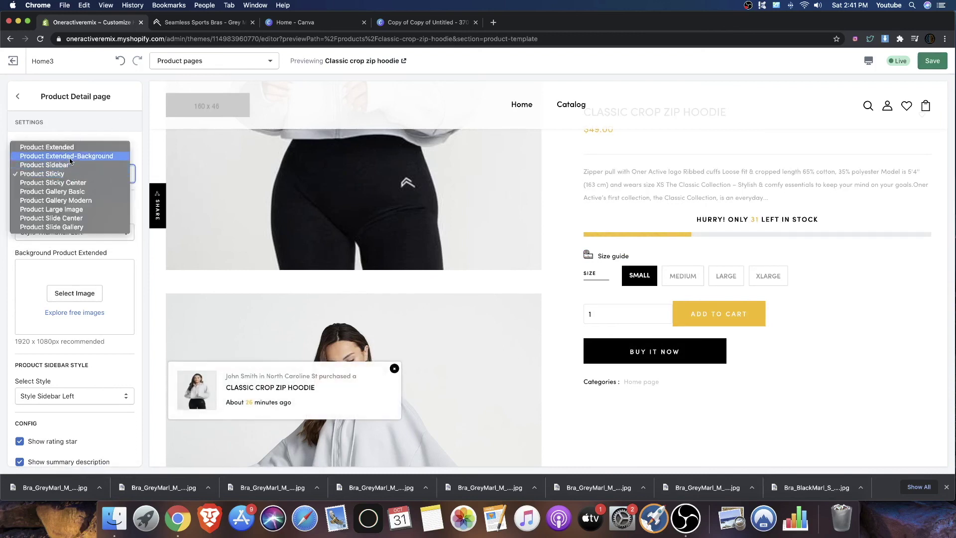
{"action": "left_click", "coordinate": [84, 193]}
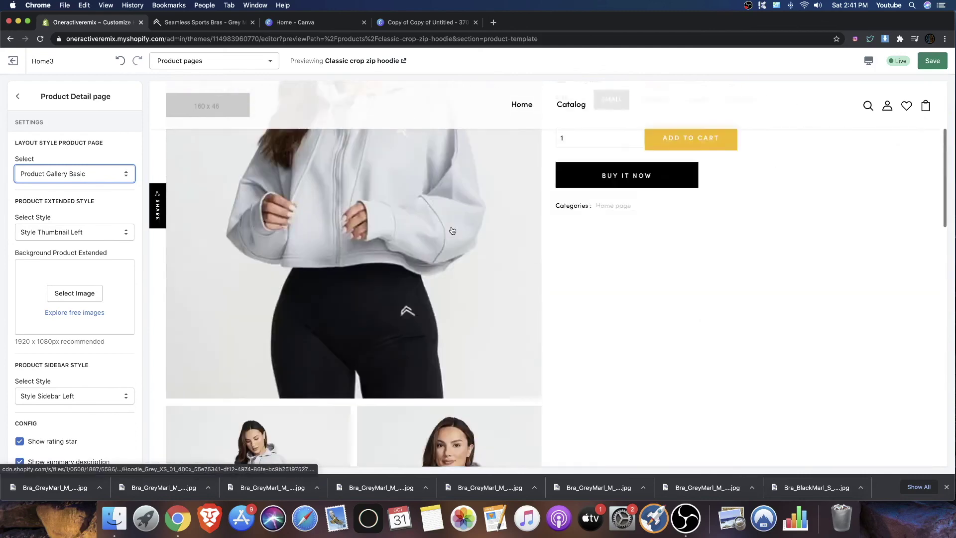
{"action": "scroll", "coordinate": [451, 230], "scroll_direction": "down", "scroll_amount": 10}
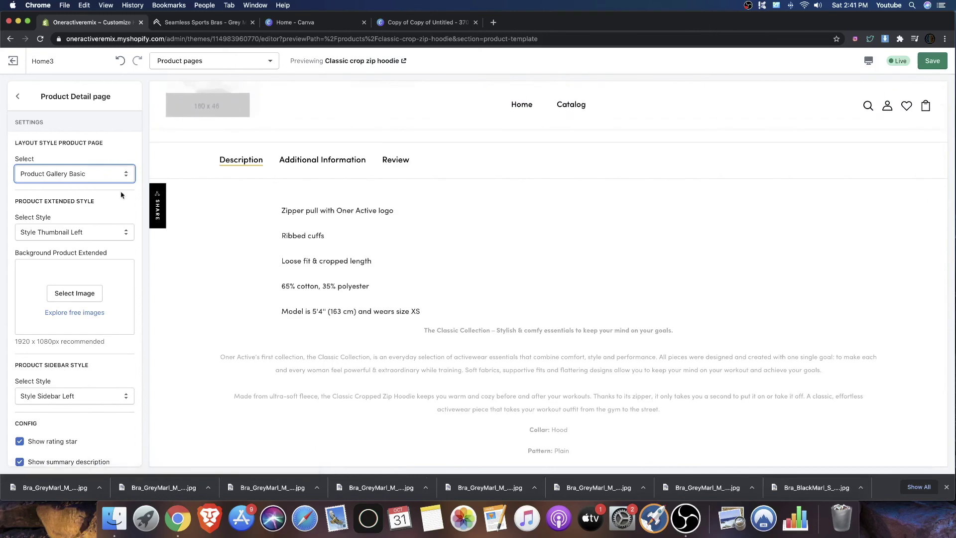
{"action": "scroll", "coordinate": [71, 259], "scroll_direction": "down", "scroll_amount": 1}
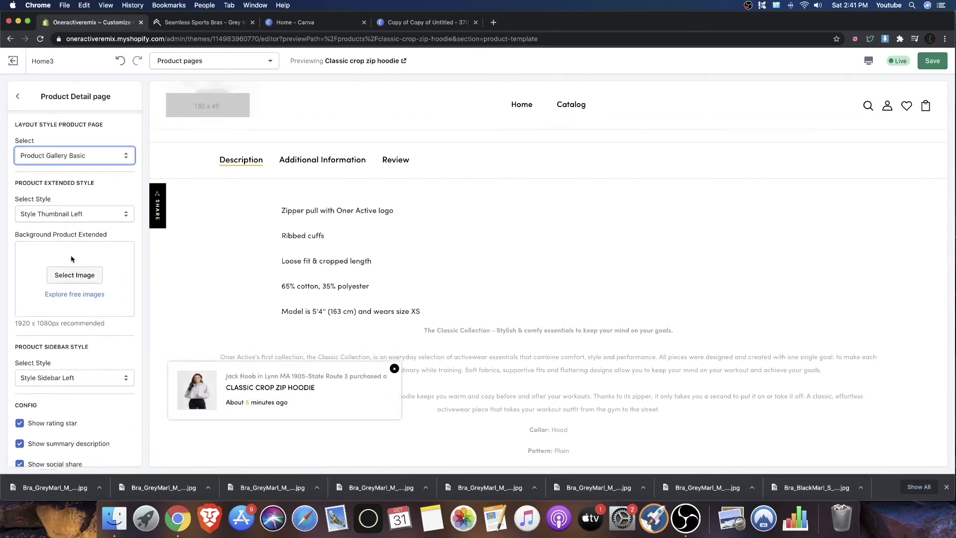
{"action": "scroll", "coordinate": [71, 258], "scroll_direction": "down", "scroll_amount": 10}
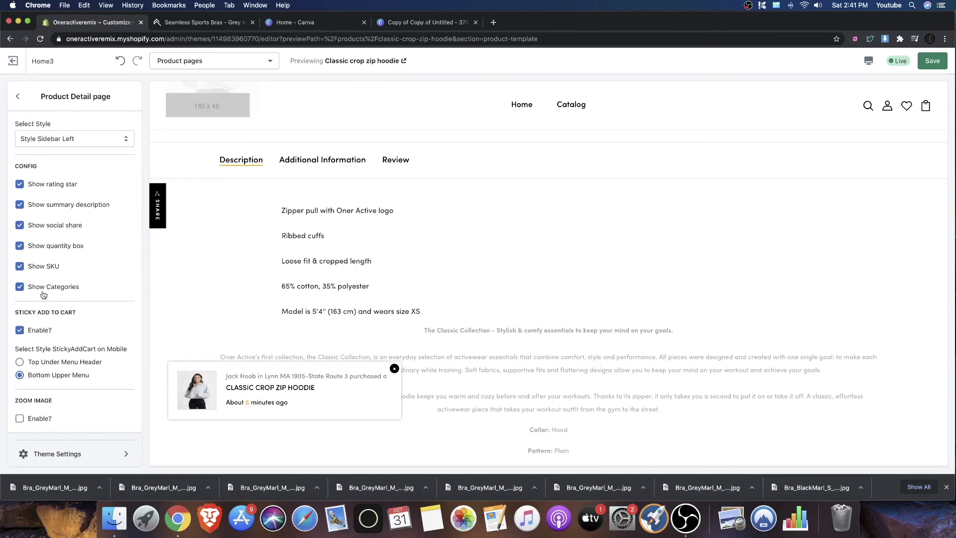
{"action": "scroll", "coordinate": [43, 296], "scroll_direction": "up", "scroll_amount": 10}
{"action": "left_click", "coordinate": [60, 397]}
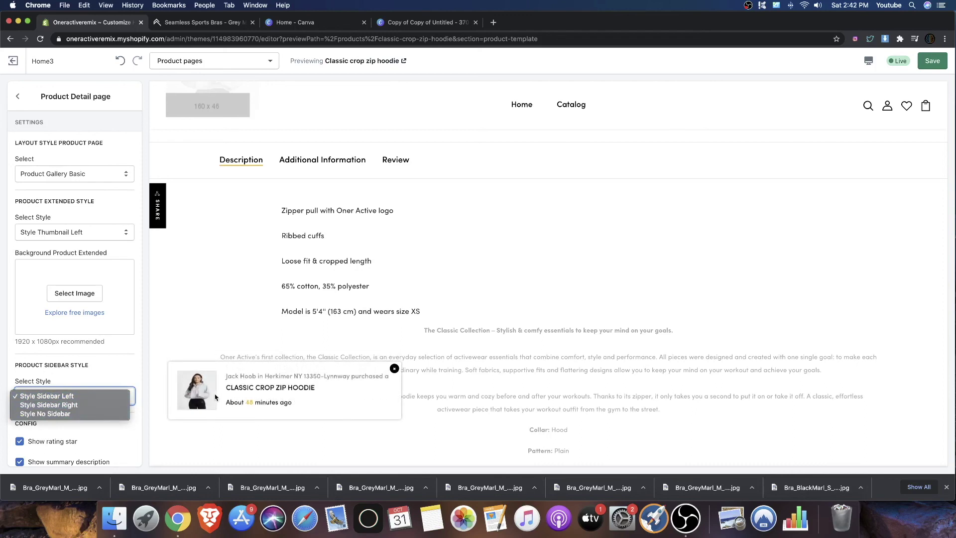
{"action": "left_click", "coordinate": [99, 269]}
Switch the product page layout to Product Gallery Modern.
{"action": "left_click", "coordinate": [76, 223]}
{"action": "left_click", "coordinate": [91, 205]}
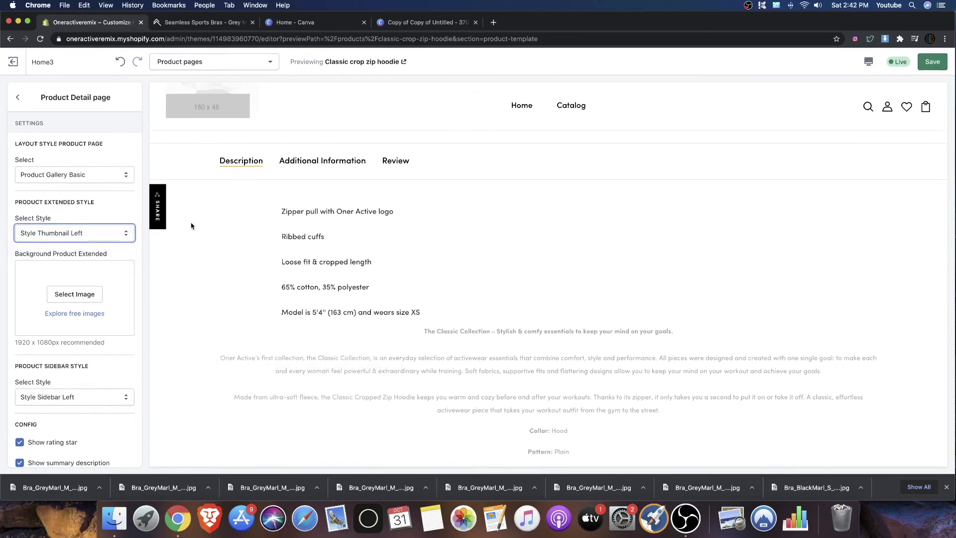
{"action": "scroll", "coordinate": [191, 225], "scroll_direction": "up", "scroll_amount": 15}
{"action": "left_click", "coordinate": [34, 180]}
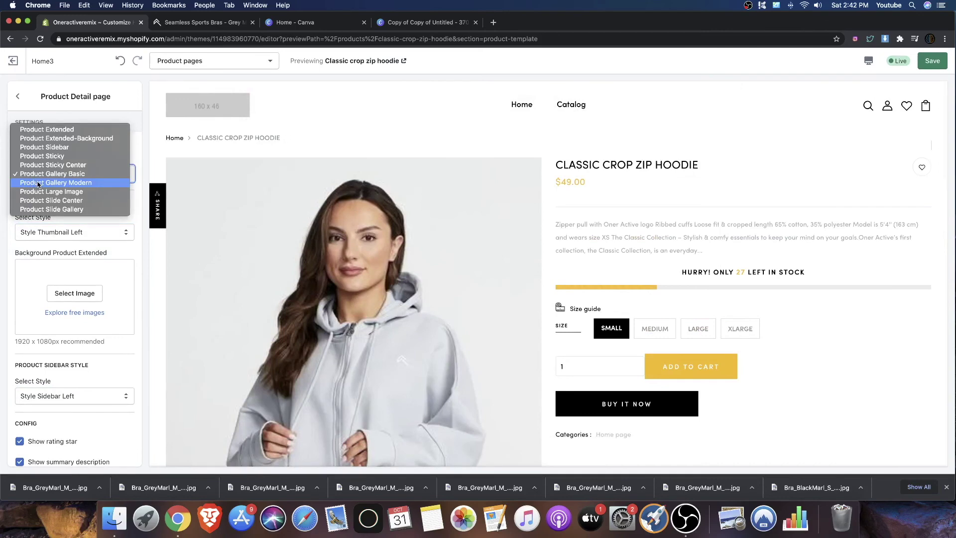
{"action": "left_click", "coordinate": [37, 183]}
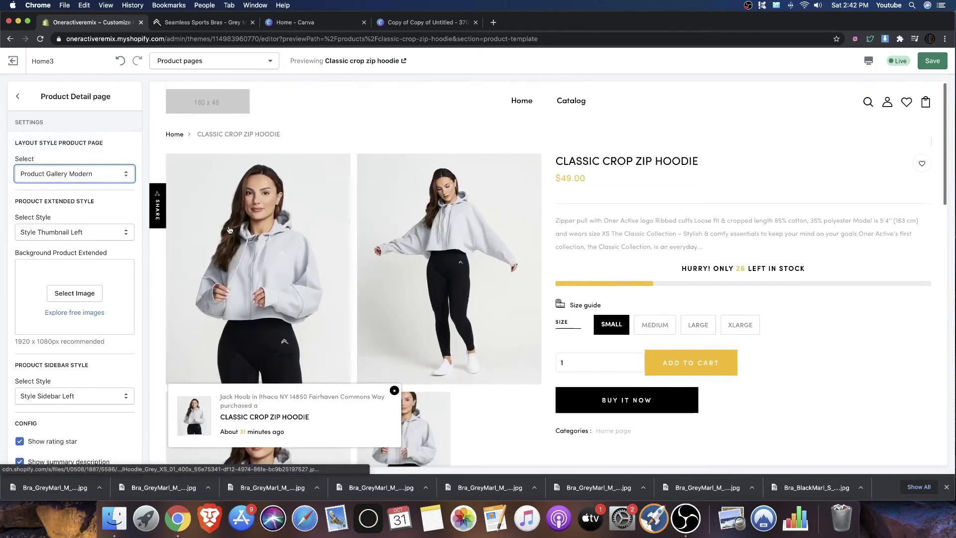
Review the sidebar style options, then open Theme Settings at the bottom of the sidebar.
{"action": "scroll", "coordinate": [316, 255], "scroll_direction": "down", "scroll_amount": 10}
{"action": "scroll", "coordinate": [318, 258], "scroll_direction": "up", "scroll_amount": 5}
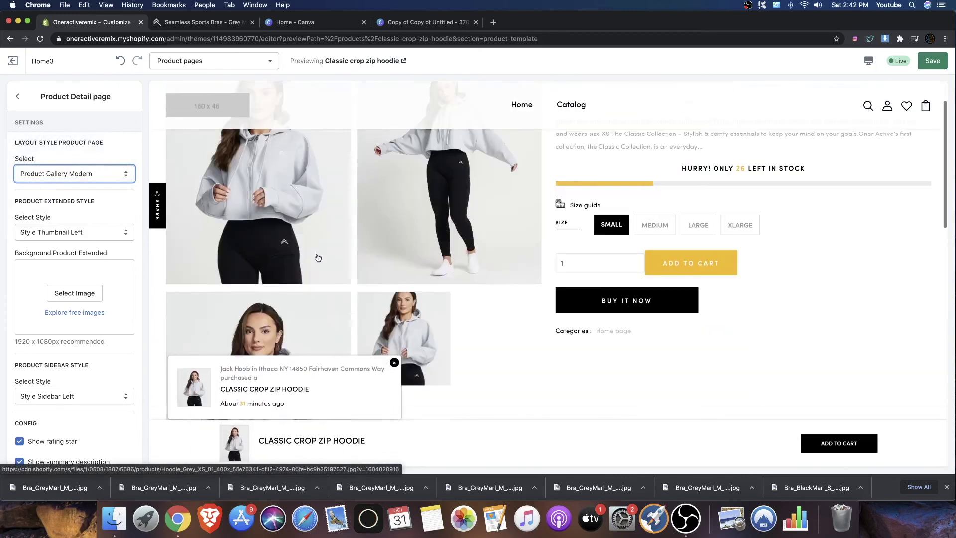
{"action": "scroll", "coordinate": [318, 257], "scroll_direction": "up", "scroll_amount": 5}
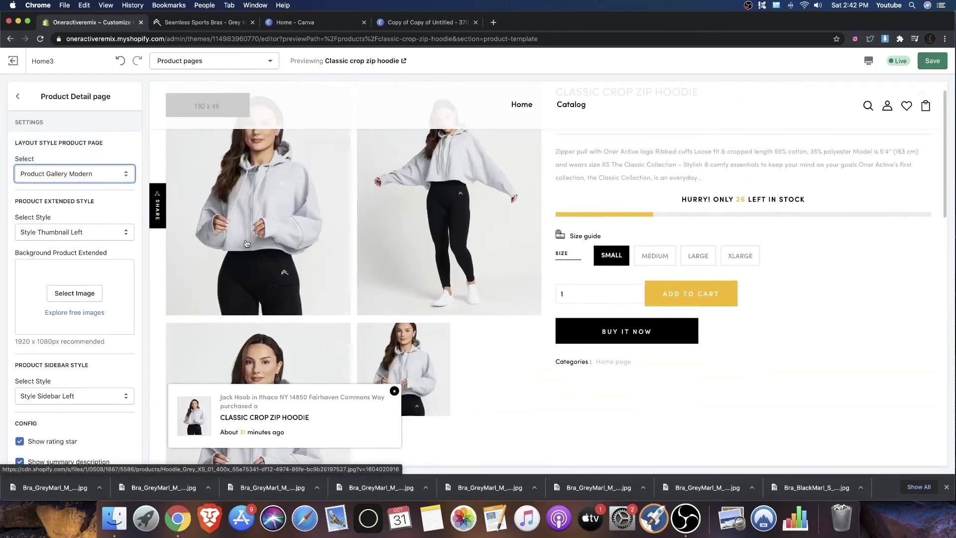
{"action": "scroll", "coordinate": [244, 243], "scroll_direction": "up", "scroll_amount": 2}
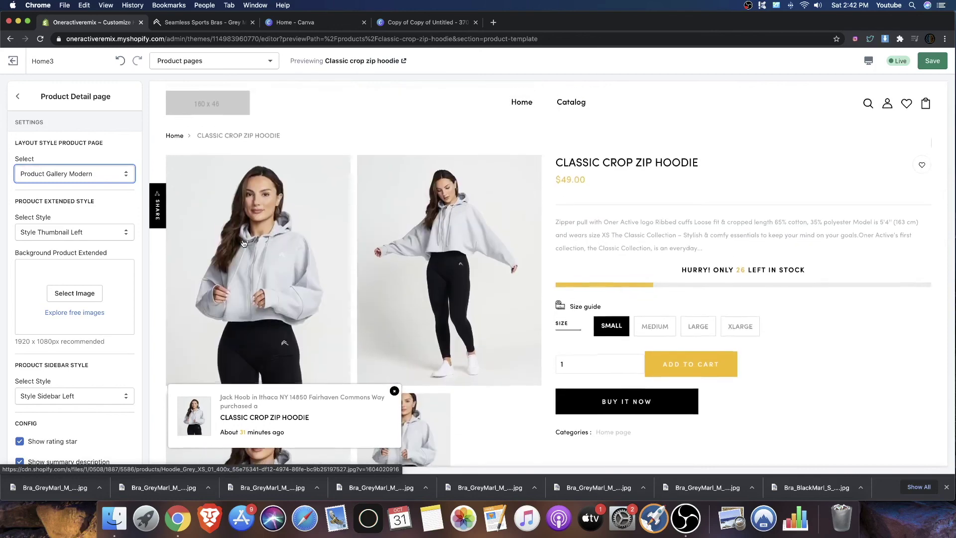
{"action": "scroll", "coordinate": [243, 243], "scroll_direction": "down", "scroll_amount": 5}
{"action": "scroll", "coordinate": [244, 243], "scroll_direction": "down", "scroll_amount": 3}
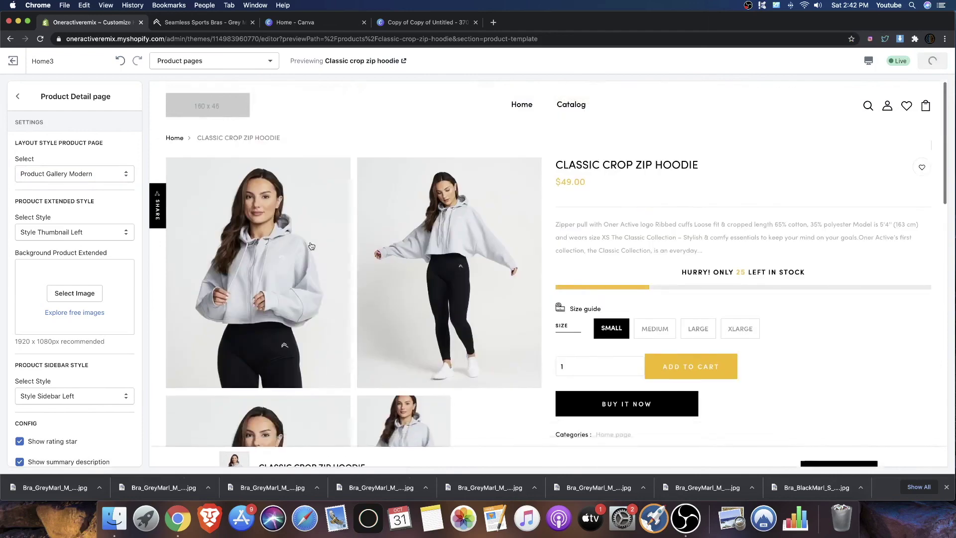
{"action": "scroll", "coordinate": [342, 254], "scroll_direction": "down", "scroll_amount": 5}
{"action": "scroll", "coordinate": [329, 250], "scroll_direction": "up", "scroll_amount": 5}
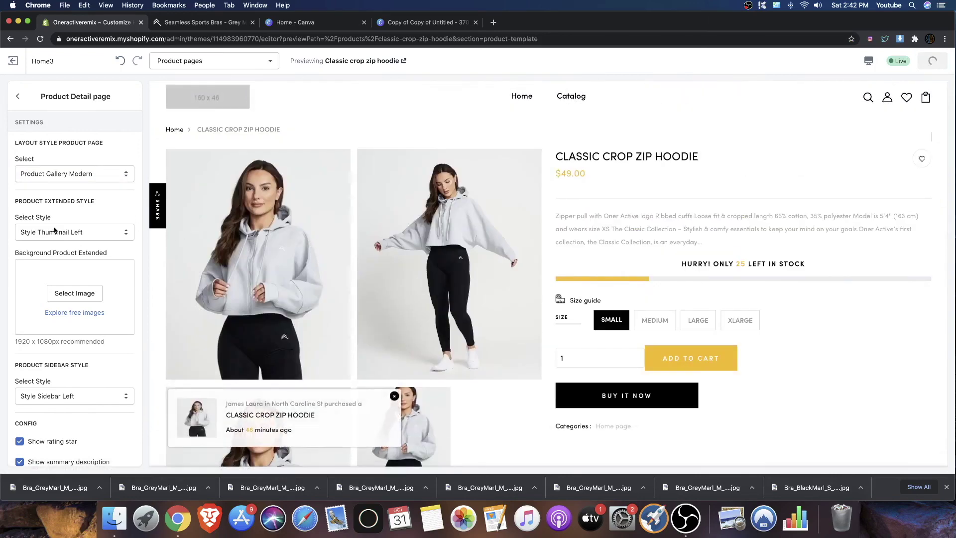
{"action": "left_click", "coordinate": [59, 393]}
{"action": "left_click", "coordinate": [92, 371]}
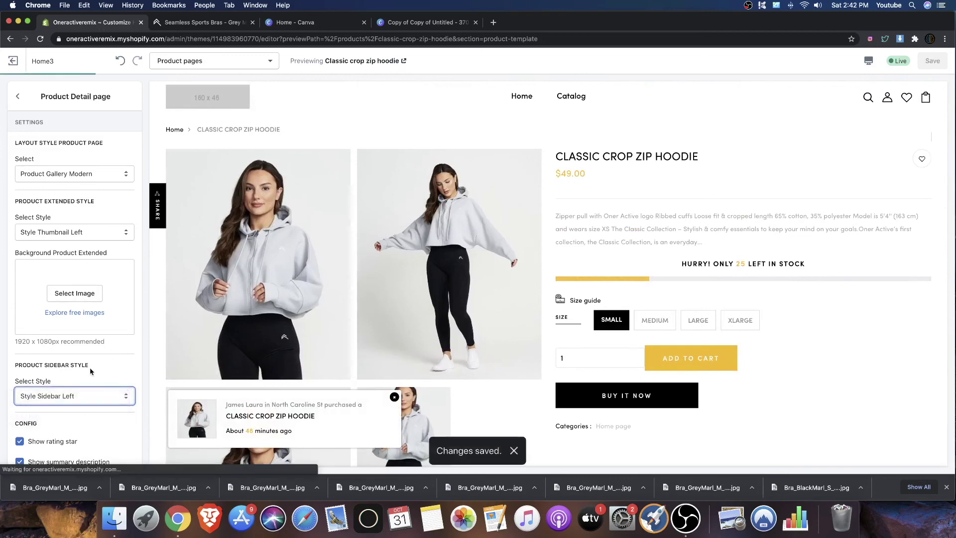
{"action": "scroll", "coordinate": [90, 366], "scroll_direction": "down", "scroll_amount": 5}
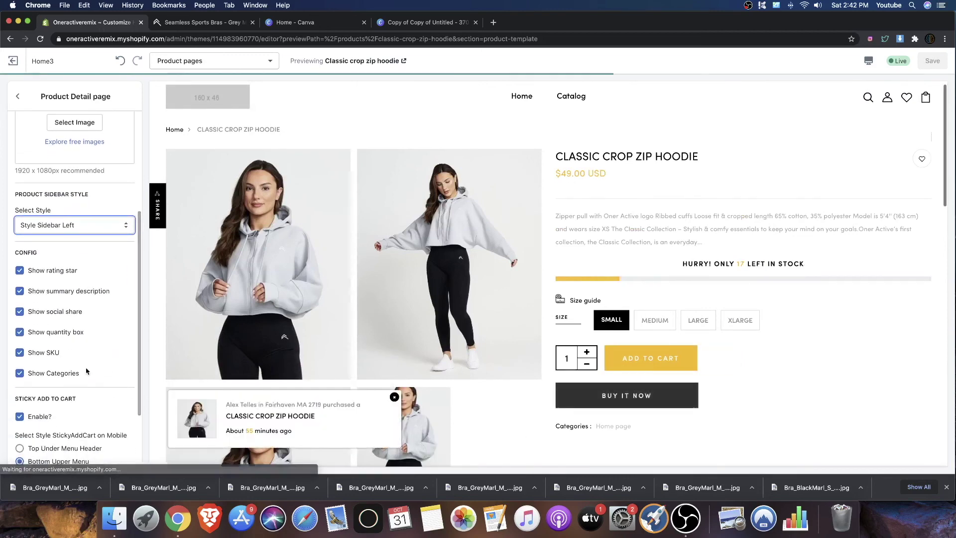
{"action": "scroll", "coordinate": [86, 370], "scroll_direction": "down", "scroll_amount": 3}
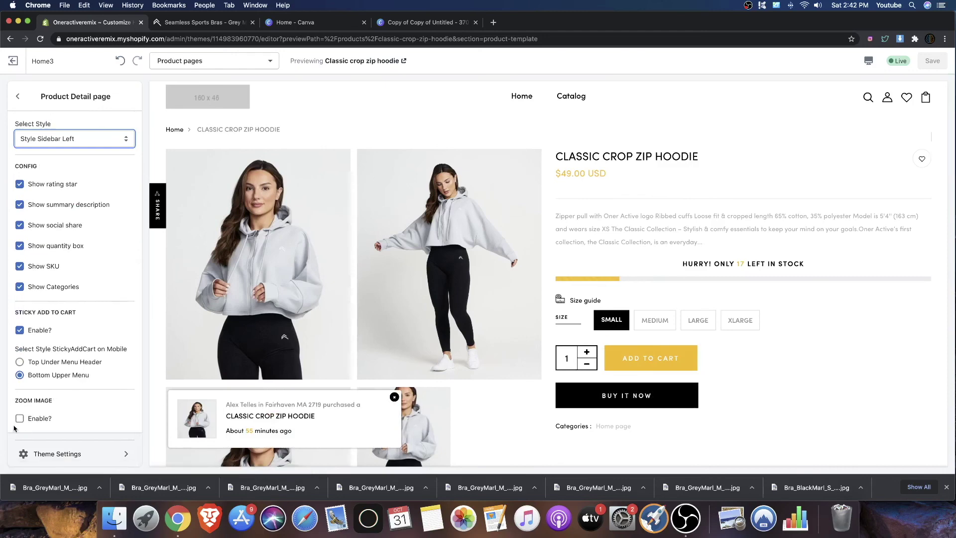
{"action": "left_click", "coordinate": [67, 452]}
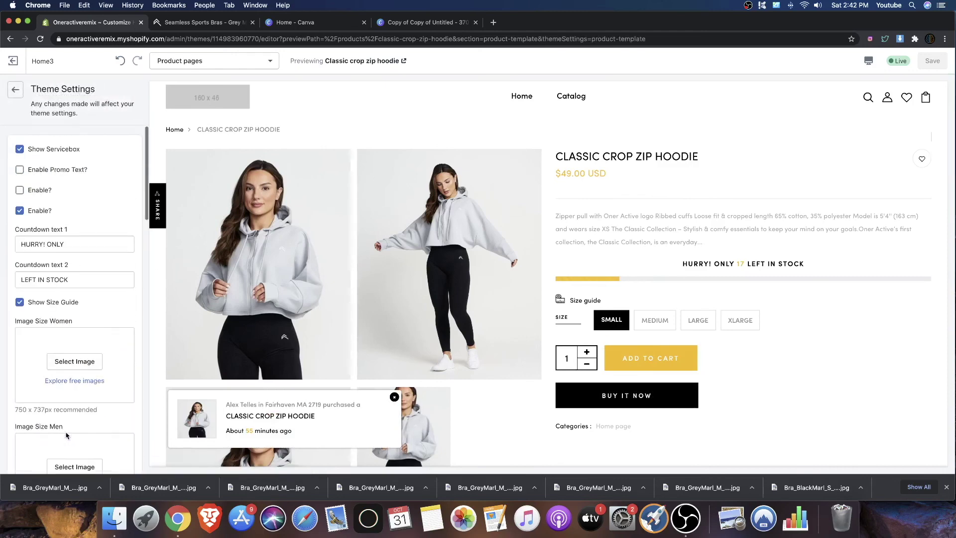
Go through Theme Settings until the preview shows the Special Offer box with code Deal30.
{"action": "scroll", "coordinate": [20, 171], "scroll_direction": "down", "scroll_amount": 1}
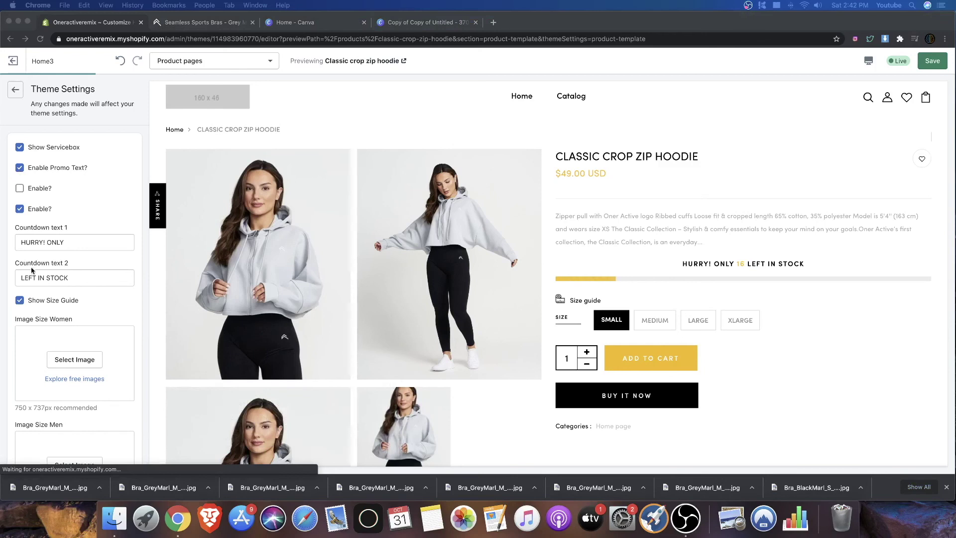
{"action": "scroll", "coordinate": [52, 368], "scroll_direction": "down", "scroll_amount": 1}
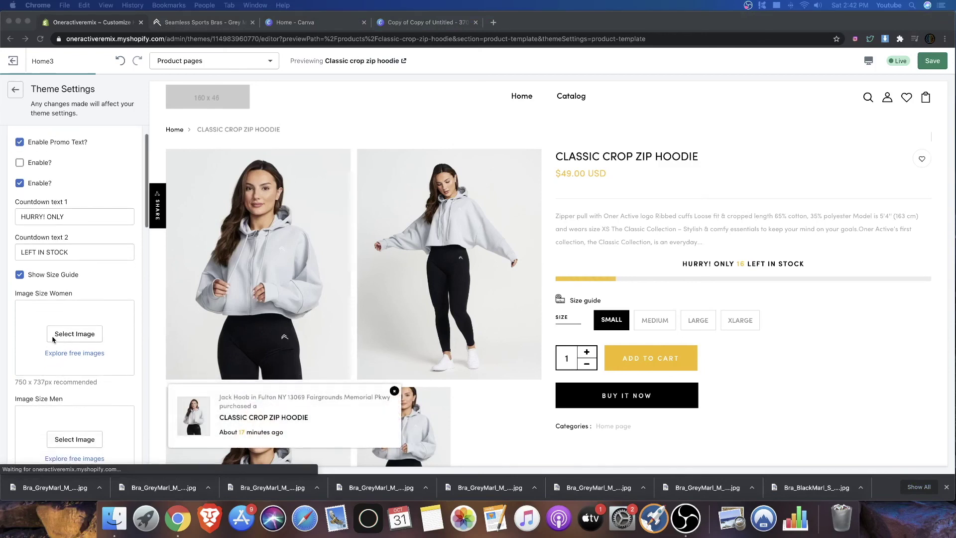
{"action": "scroll", "coordinate": [53, 339], "scroll_direction": "down", "scroll_amount": 1}
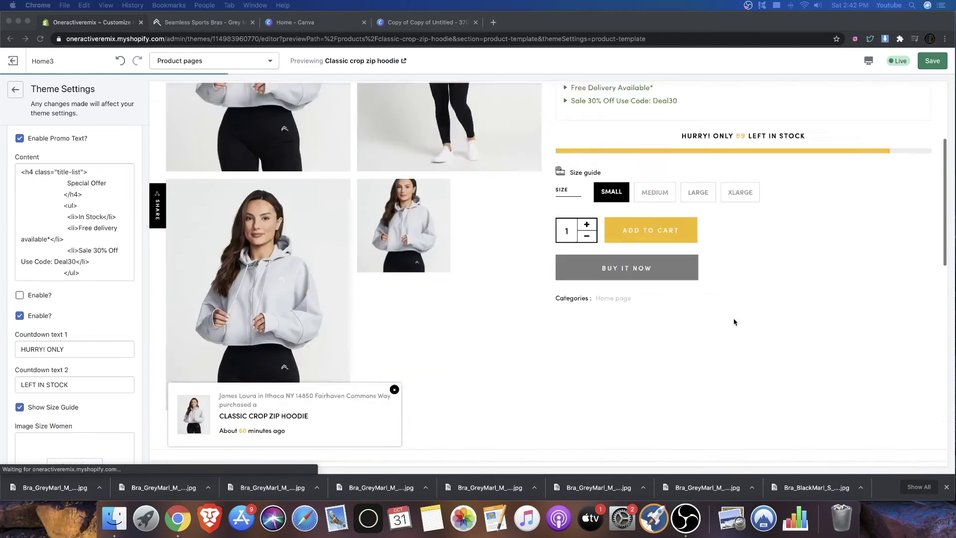
{"action": "scroll", "coordinate": [734, 322], "scroll_direction": "down", "scroll_amount": 15}
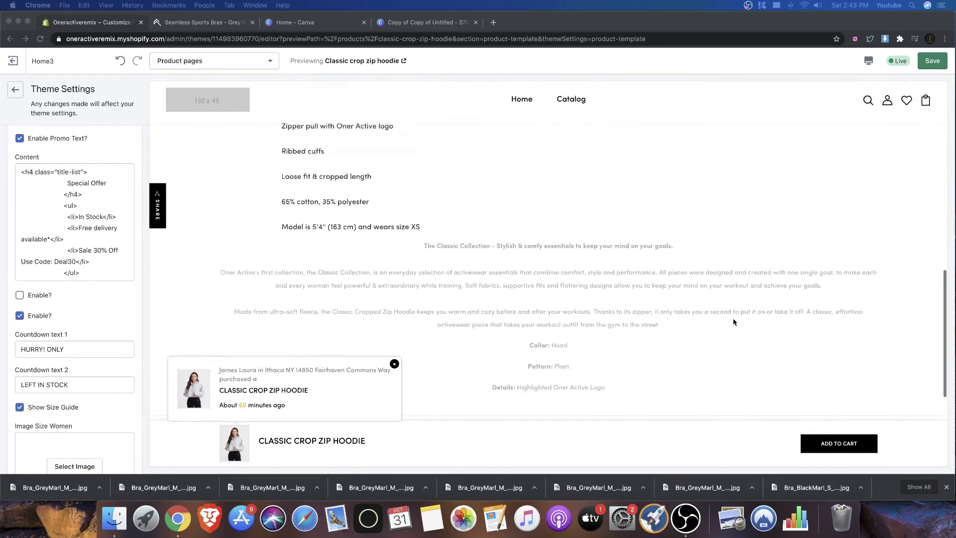
{"action": "scroll", "coordinate": [734, 322], "scroll_direction": "up", "scroll_amount": 15}
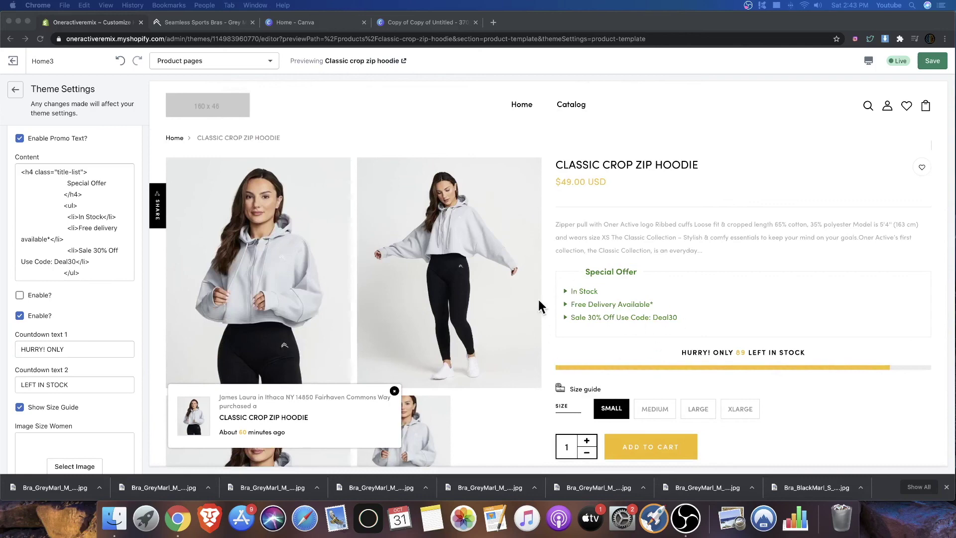
{"action": "scroll", "coordinate": [467, 311], "scroll_direction": "down", "scroll_amount": 5}
{"action": "scroll", "coordinate": [467, 311], "scroll_direction": "up", "scroll_amount": 5}
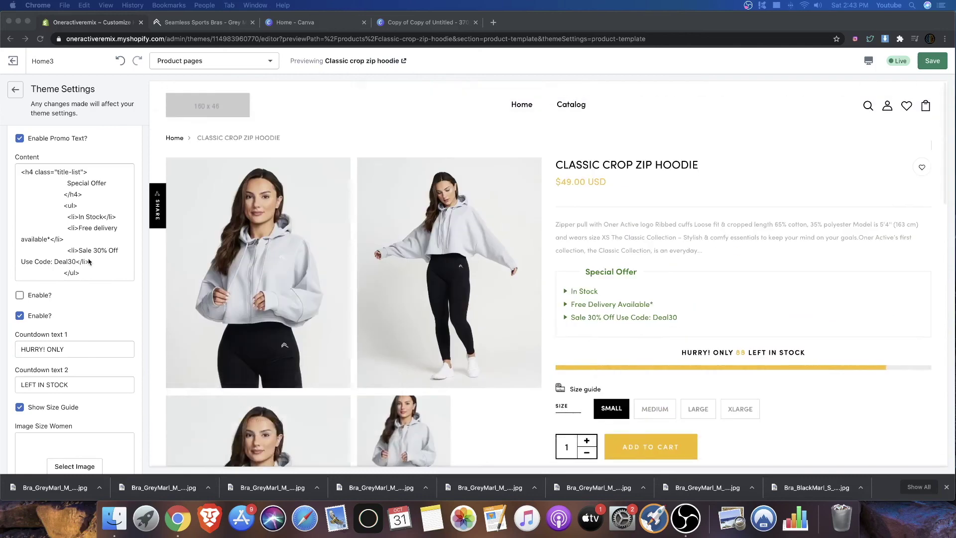
{"action": "scroll", "coordinate": [70, 209], "scroll_direction": "up", "scroll_amount": 2}
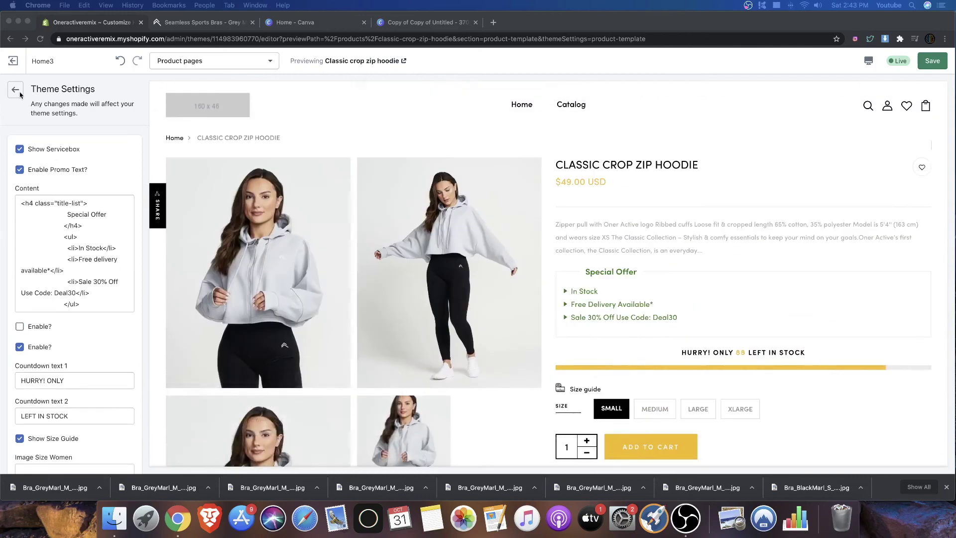
{"action": "left_click", "coordinate": [577, 277]}
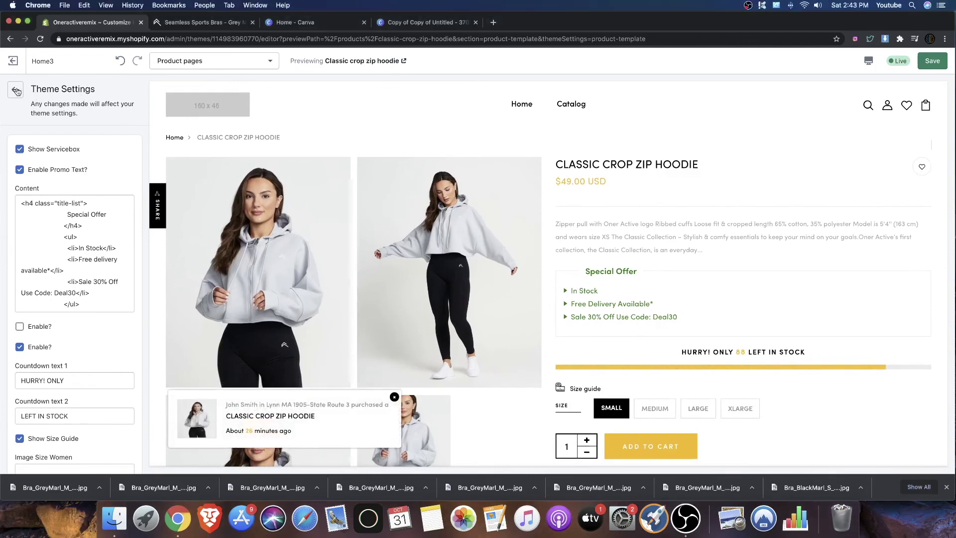
Save the Home3 theme changes with Cmd+S, exit the theme editor and return to Products.
{"action": "left_click", "coordinate": [16, 91]}
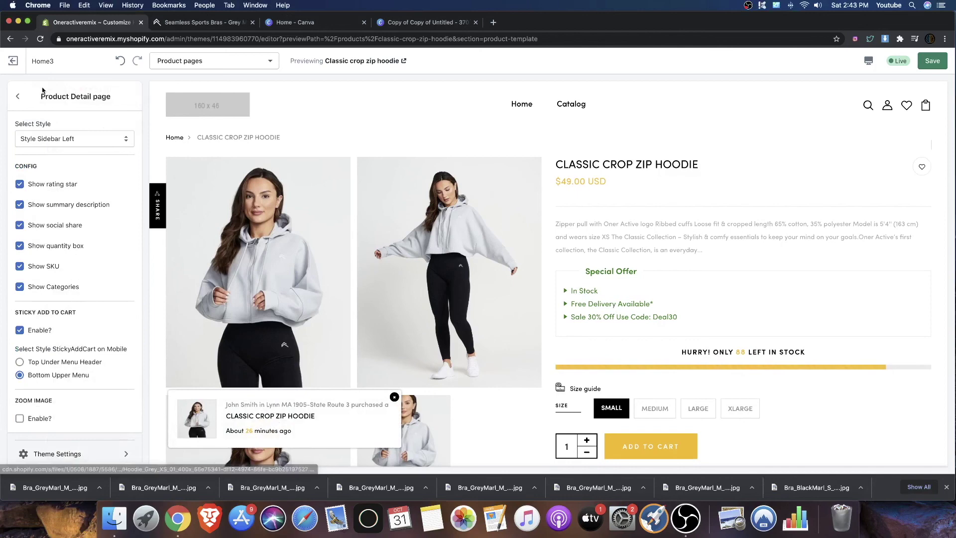
{"action": "key", "text": "super+s"}
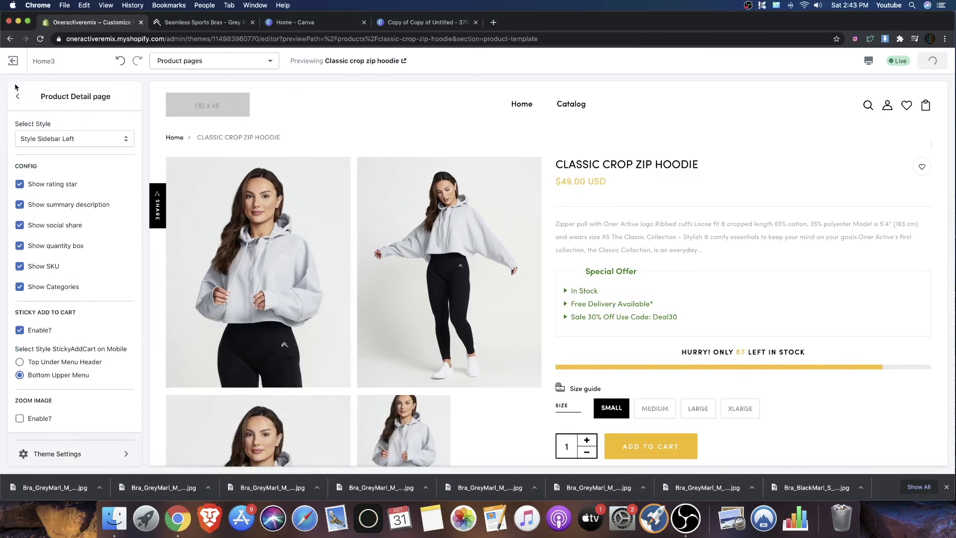
{"action": "left_click", "coordinate": [18, 97]}
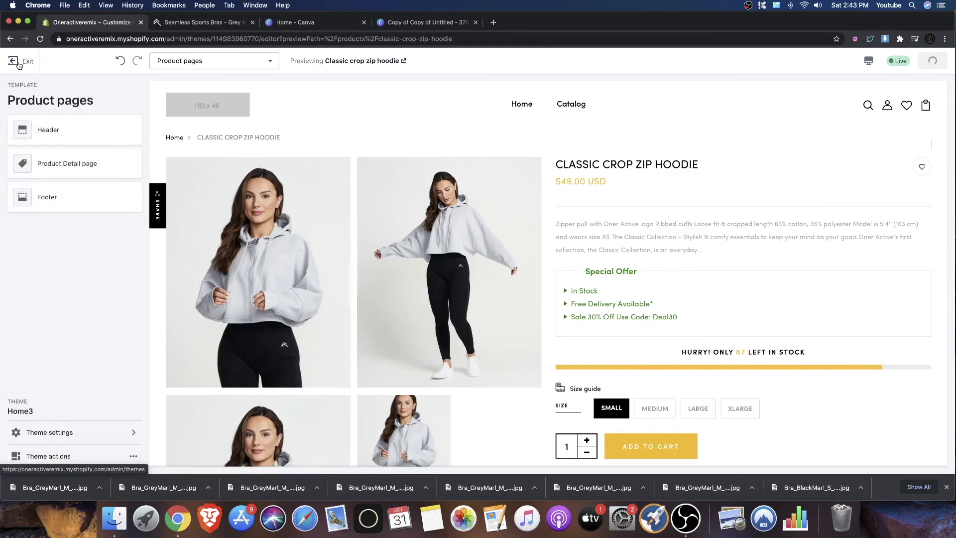
{"action": "left_click", "coordinate": [18, 64]}
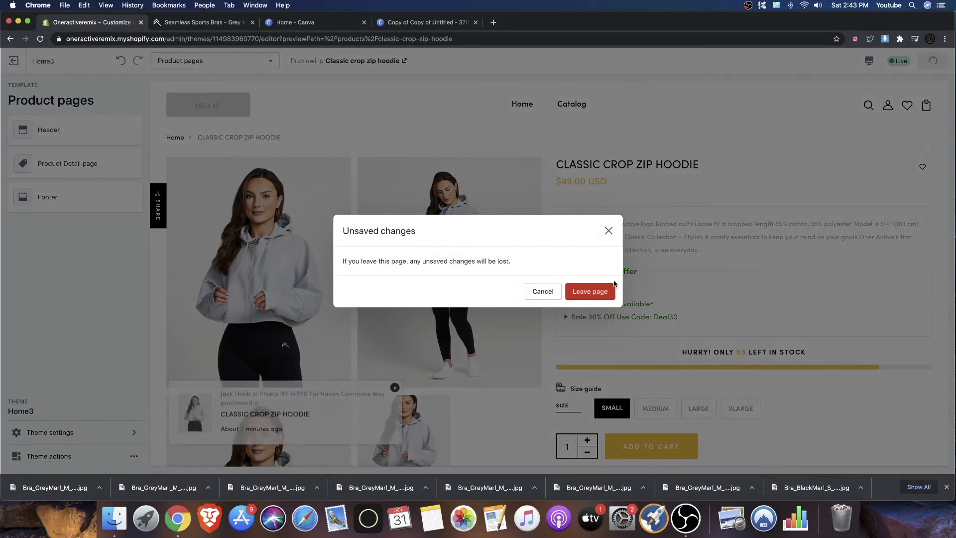
{"action": "left_click", "coordinate": [610, 230]}
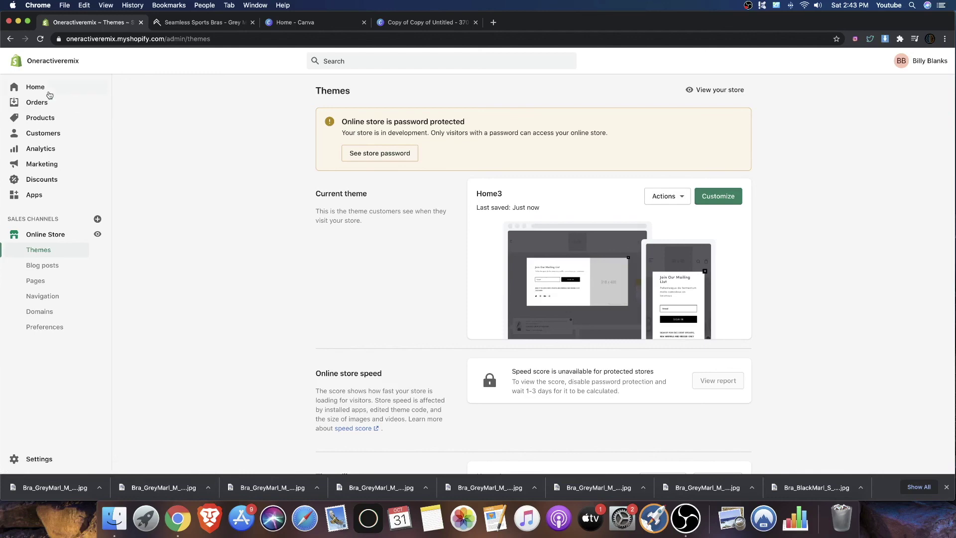
{"action": "left_click", "coordinate": [43, 118]}
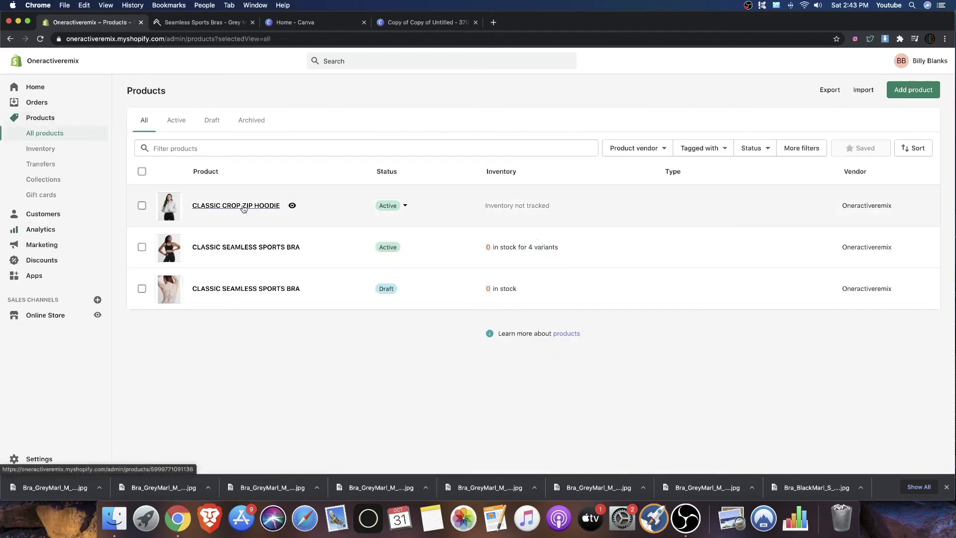
Open the Classic Crop Zip Hoodie and preview its storefront page in a new tab.
{"action": "left_click", "coordinate": [244, 207]}
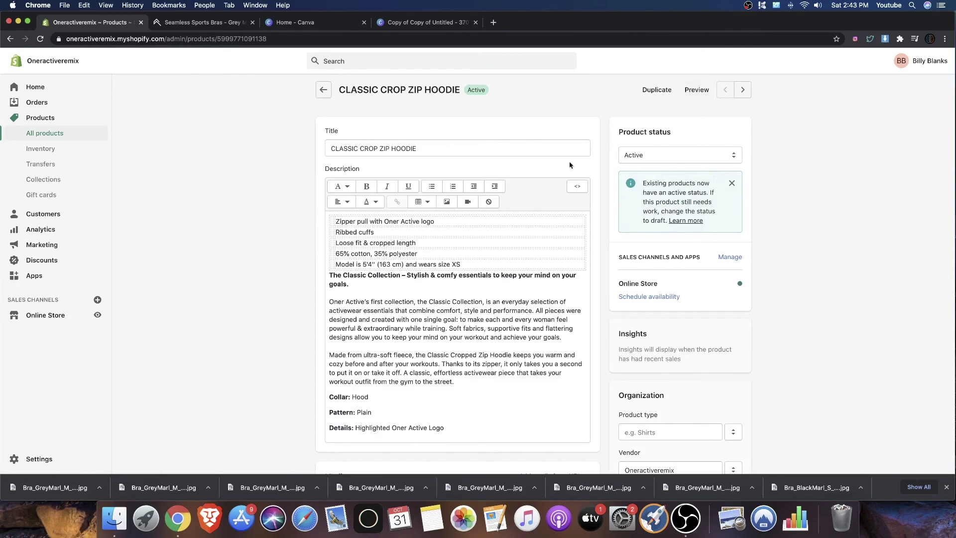
{"action": "left_click", "coordinate": [695, 90]}
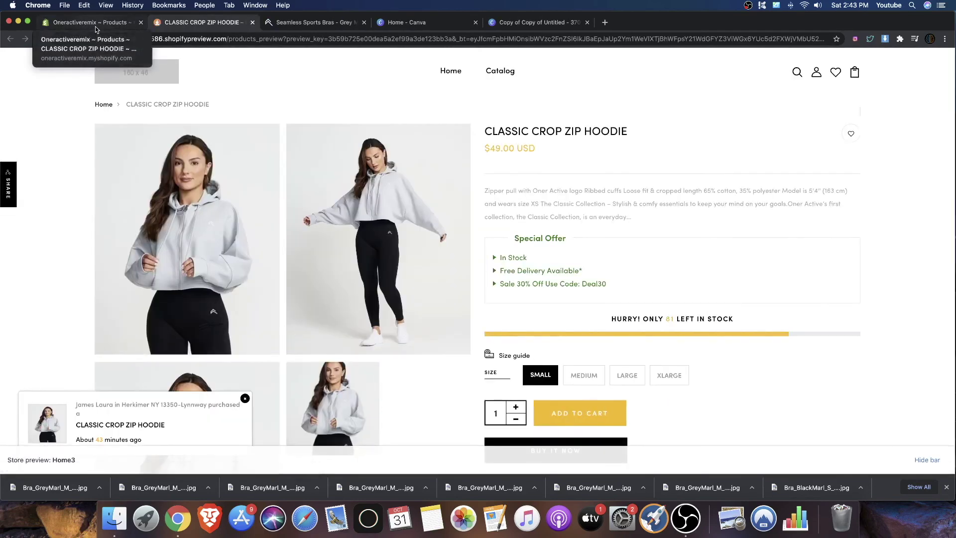
{"action": "left_click", "coordinate": [95, 23]}
{"action": "scroll", "coordinate": [465, 220], "scroll_direction": "down", "scroll_amount": 8}
{"action": "scroll", "coordinate": [586, 185], "scroll_direction": "up", "scroll_amount": 2}
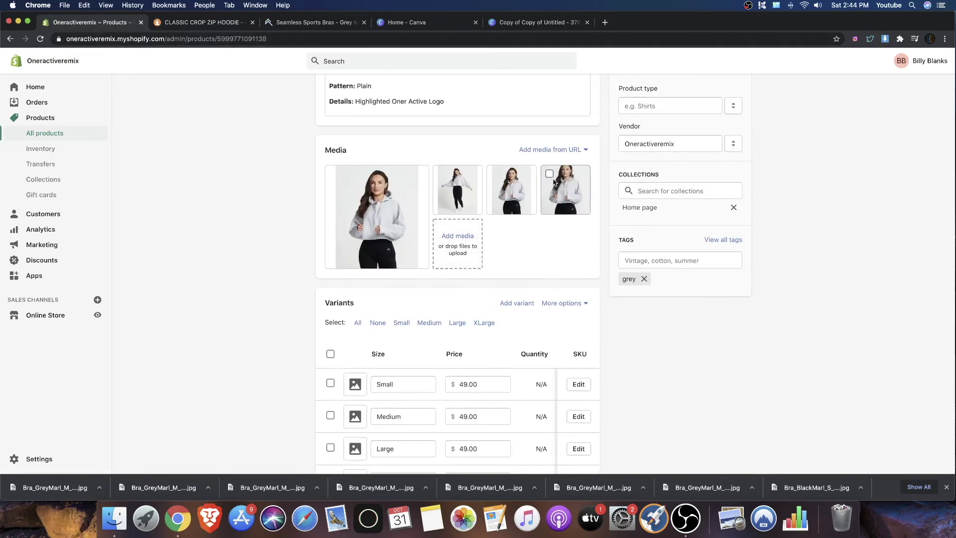
Delete the hoodie's fourth image and move the front-view image to third place.
{"action": "left_click", "coordinate": [564, 182]}
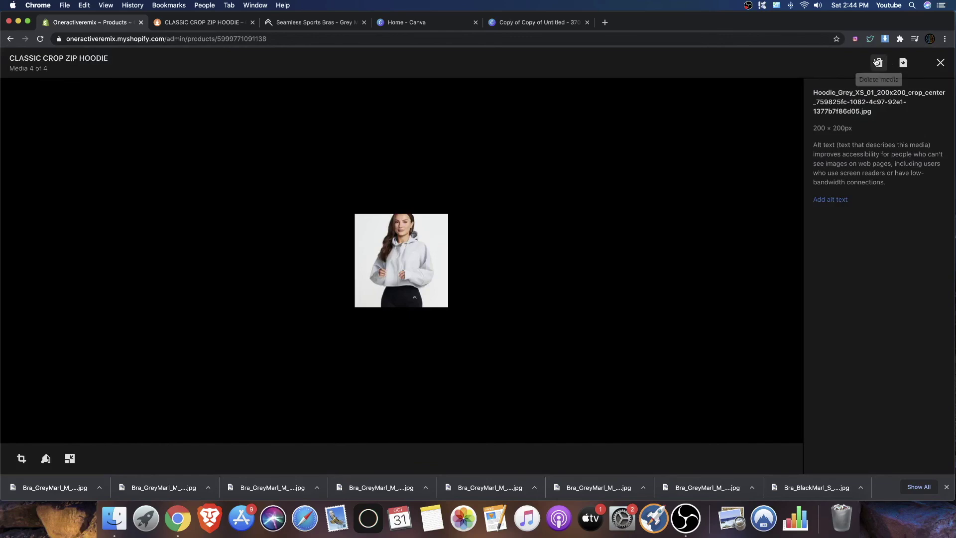
{"action": "left_click", "coordinate": [878, 62]}
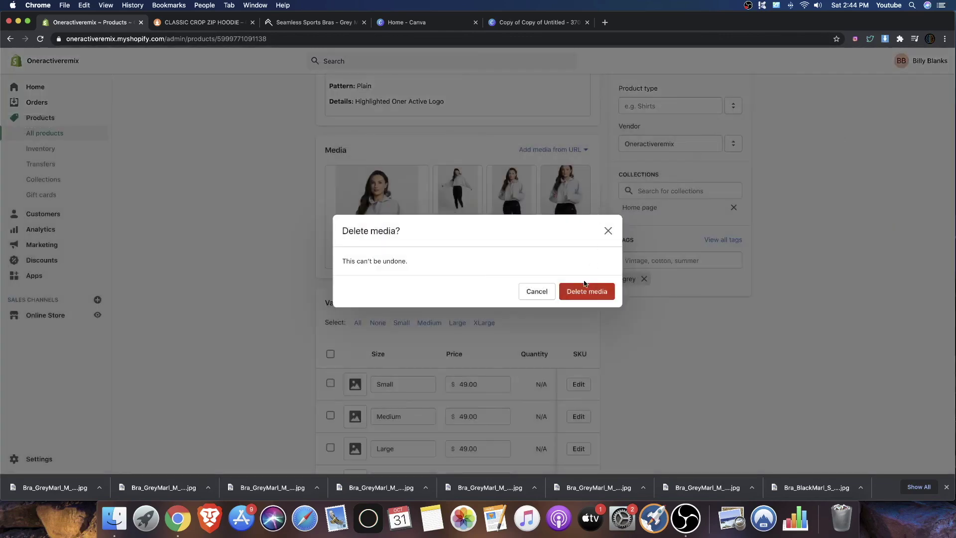
{"action": "left_click", "coordinate": [586, 290]}
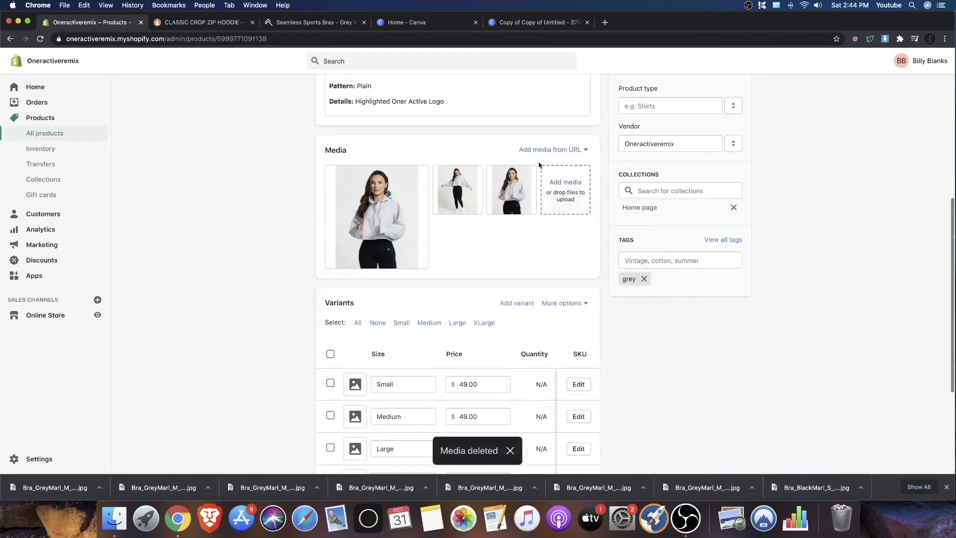
{"action": "left_click_drag", "start_coordinate": [393, 198], "coordinate": [517, 192]}
{"action": "scroll", "coordinate": [556, 182], "scroll_direction": "up", "scroll_amount": 10}
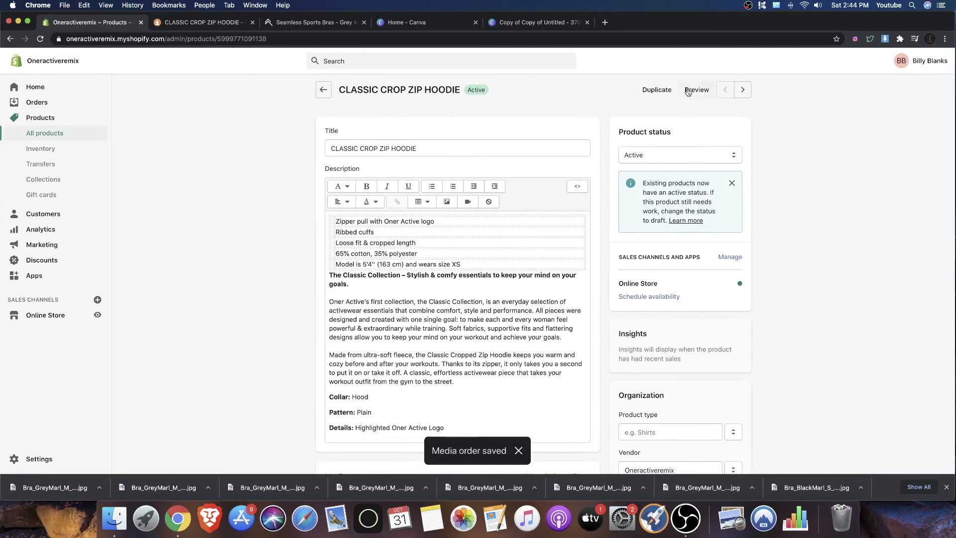
Preview the updated hoodie storefront page, then return to the admin product page.
{"action": "left_click", "coordinate": [696, 89]}
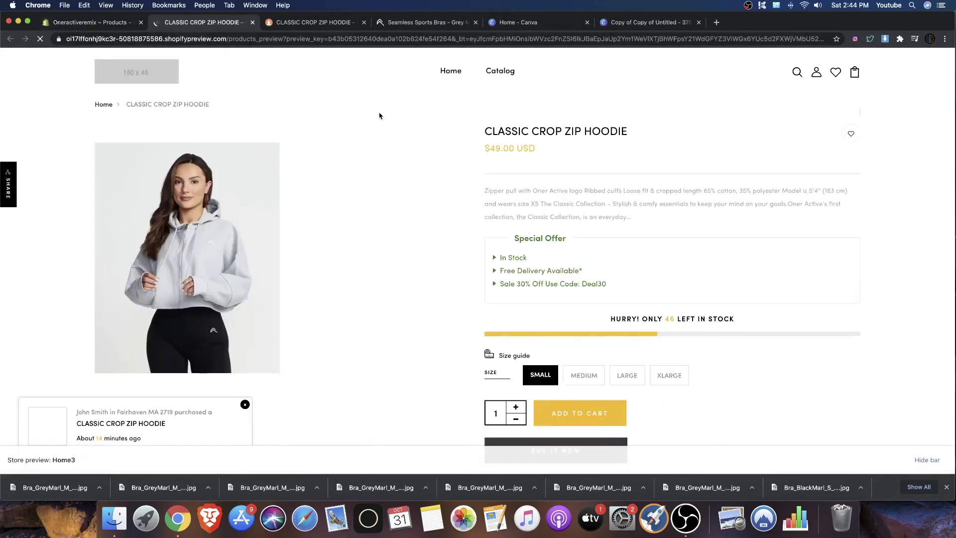
{"action": "scroll", "coordinate": [393, 128], "scroll_direction": "down", "scroll_amount": 3}
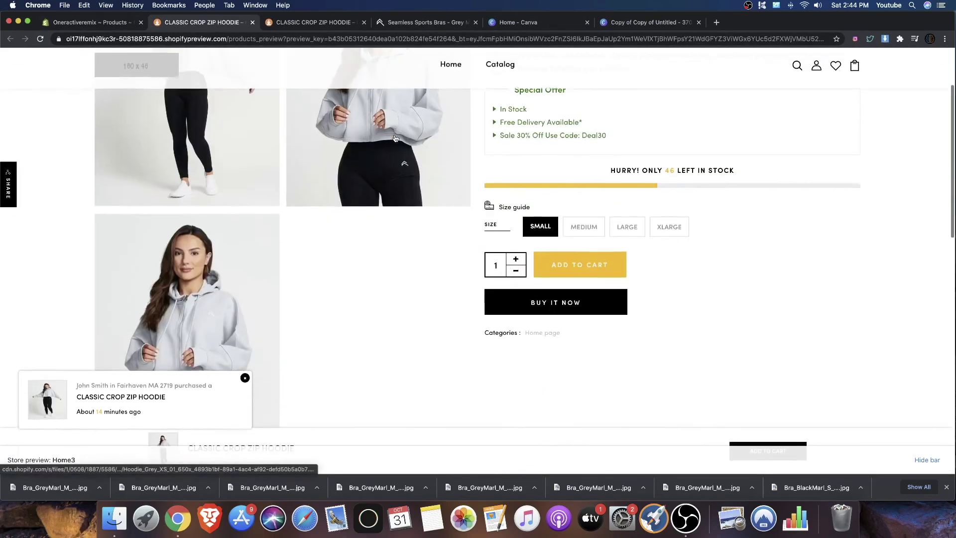
{"action": "scroll", "coordinate": [394, 138], "scroll_direction": "up", "scroll_amount": 3}
{"action": "scroll", "coordinate": [395, 138], "scroll_direction": "down", "scroll_amount": 3}
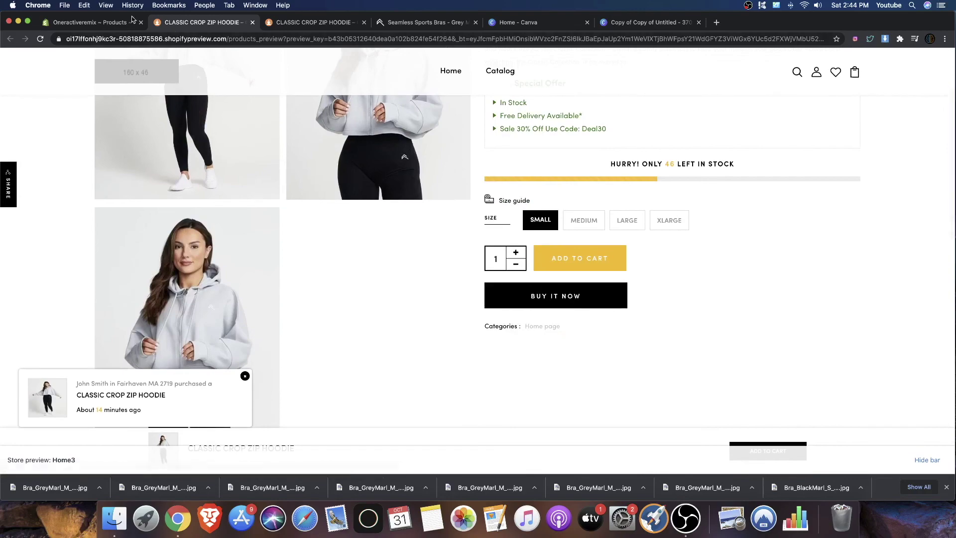
{"action": "left_click", "coordinate": [90, 22]}
{"action": "scroll", "coordinate": [459, 264], "scroll_direction": "down", "scroll_amount": 8}
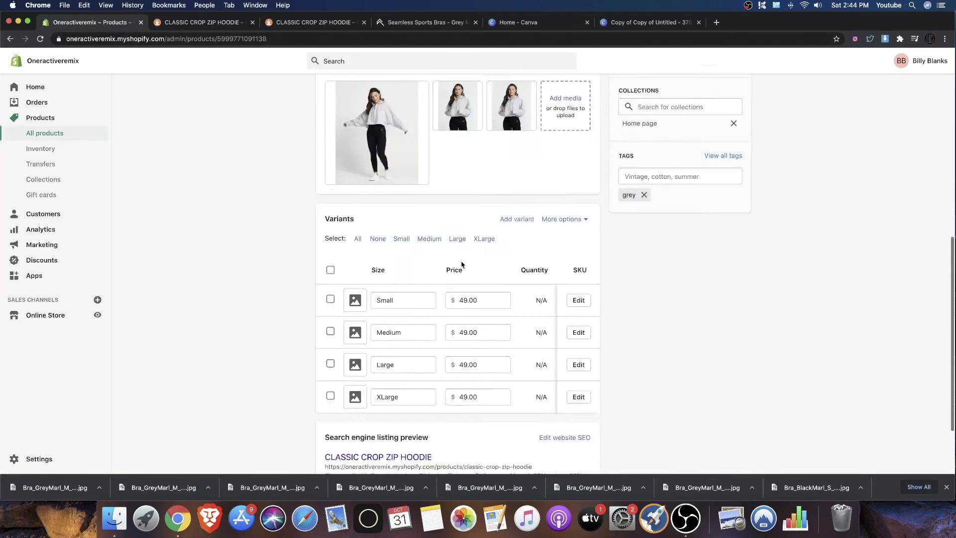
{"action": "scroll", "coordinate": [512, 250], "scroll_direction": "up", "scroll_amount": 7}
{"action": "scroll", "coordinate": [576, 313], "scroll_direction": "down", "scroll_amount": 3}
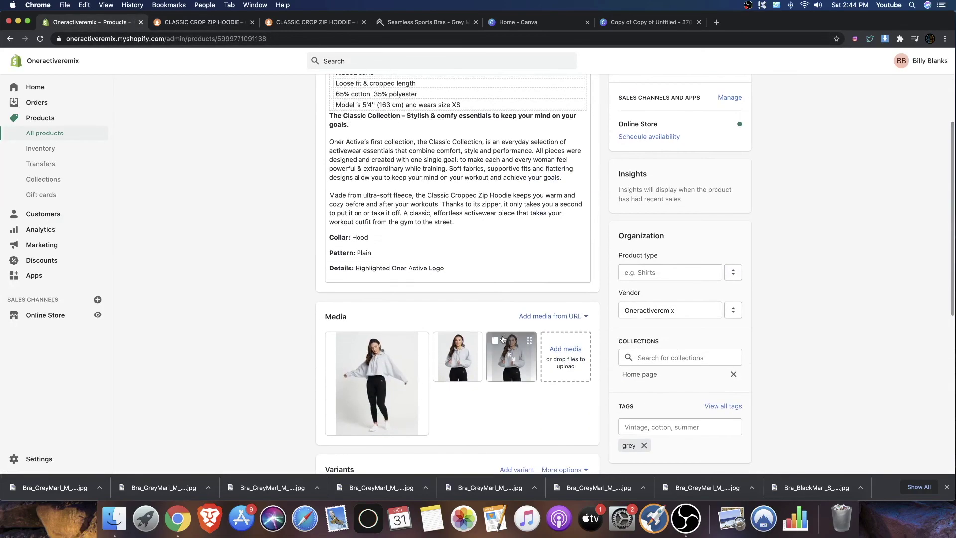
Delete the hoodie's third image, leaving two, and recheck the storefront preview.
{"action": "left_click", "coordinate": [494, 340]}
{"action": "left_click", "coordinate": [571, 316]}
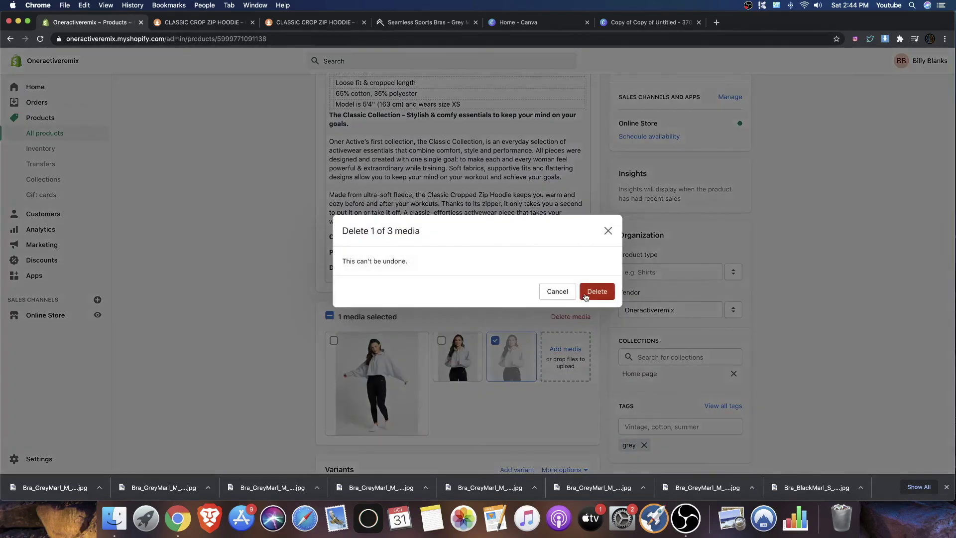
{"action": "left_click", "coordinate": [595, 318]}
{"action": "left_click", "coordinate": [216, 22]}
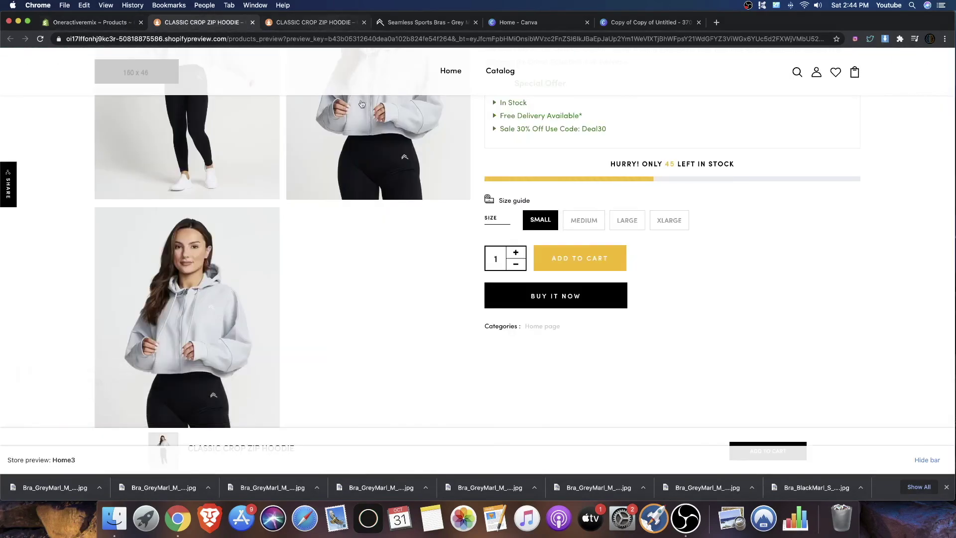
{"action": "scroll", "coordinate": [367, 103], "scroll_direction": "up", "scroll_amount": 5}
{"action": "left_click", "coordinate": [99, 22]}
{"action": "scroll", "coordinate": [534, 88], "scroll_direction": "up", "scroll_amount": 5}
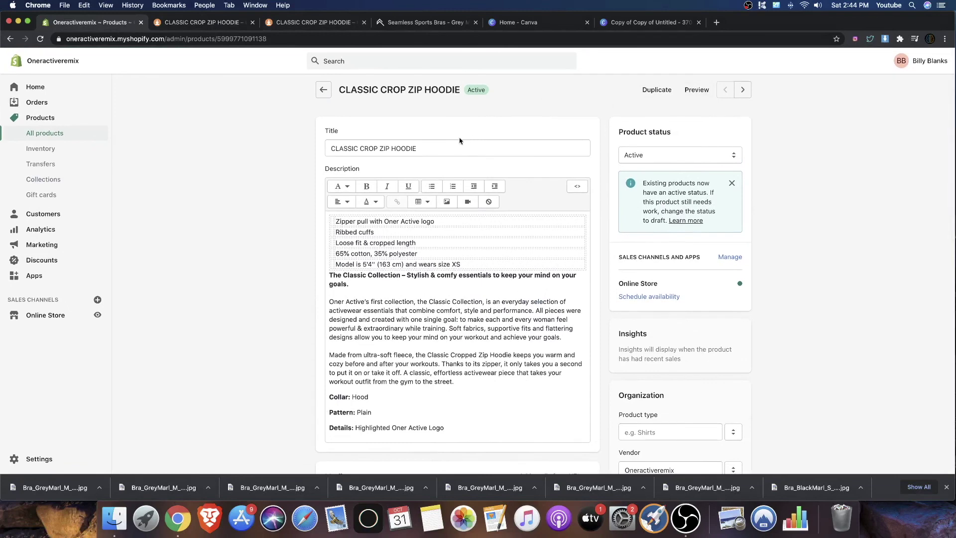
Open a fresh storefront preview of the Classic Crop Zip Hoodie and compare the open preview tabs.
{"action": "left_click", "coordinate": [696, 90]}
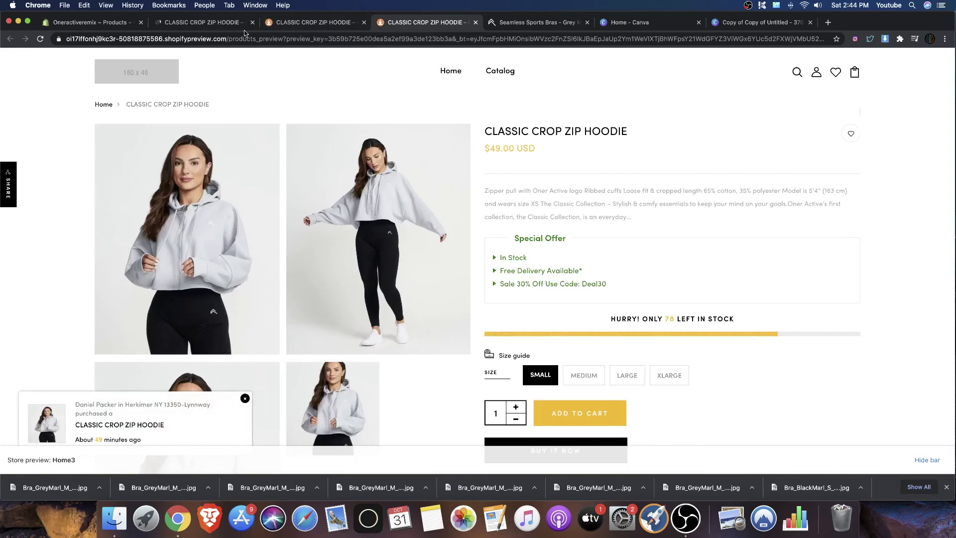
{"action": "scroll", "coordinate": [410, 159], "scroll_direction": "down", "scroll_amount": 5}
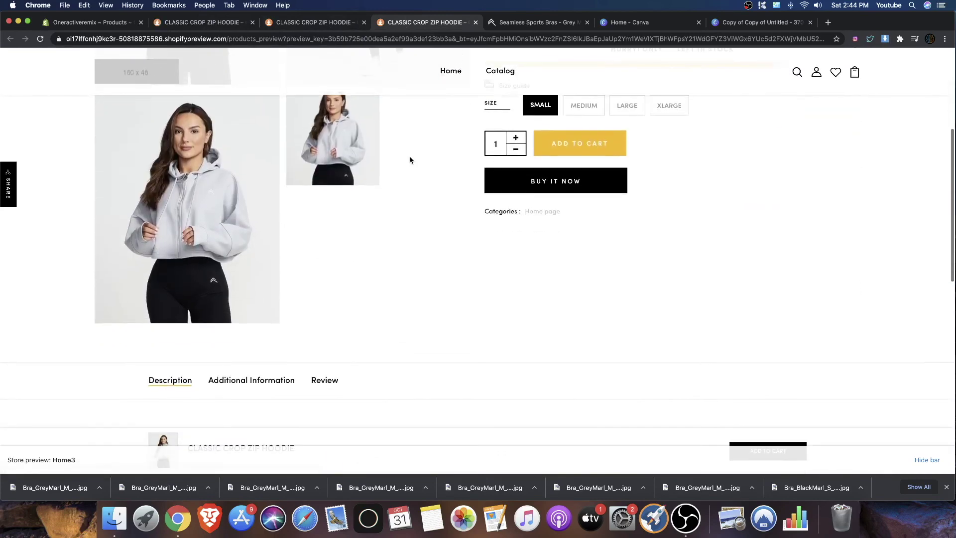
{"action": "scroll", "coordinate": [410, 159], "scroll_direction": "up", "scroll_amount": 5}
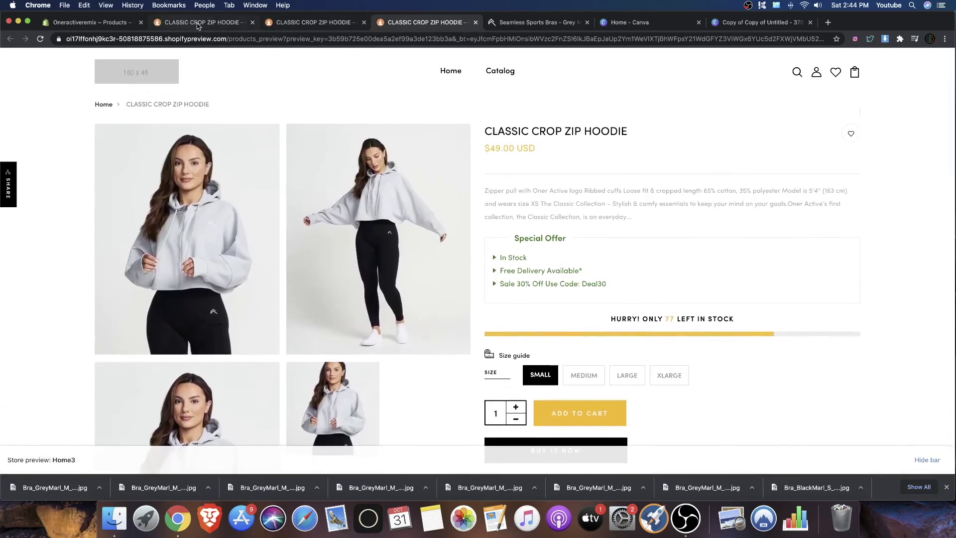
{"action": "left_click", "coordinate": [197, 23]}
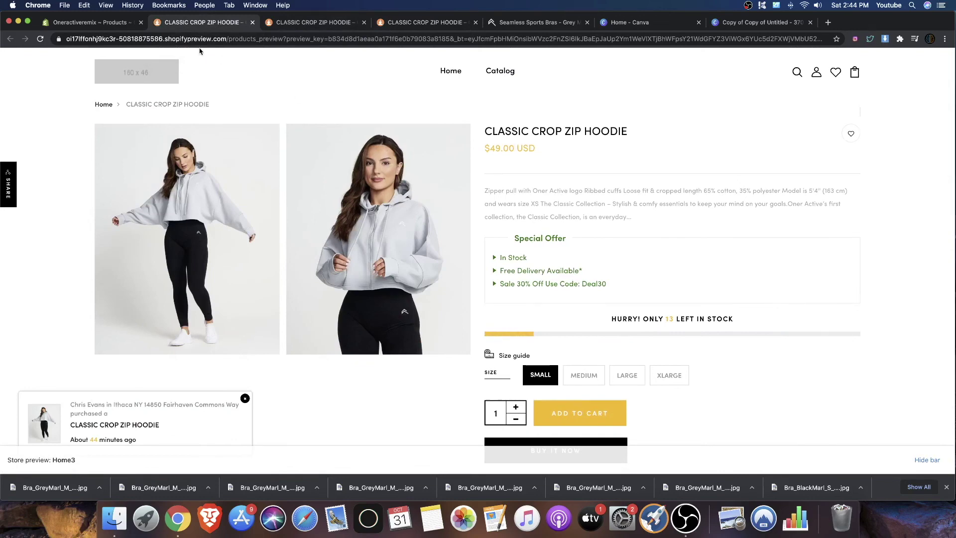
{"action": "left_click", "coordinate": [130, 24]}
{"action": "left_click", "coordinate": [169, 28]}
{"action": "left_click", "coordinate": [352, 25]}
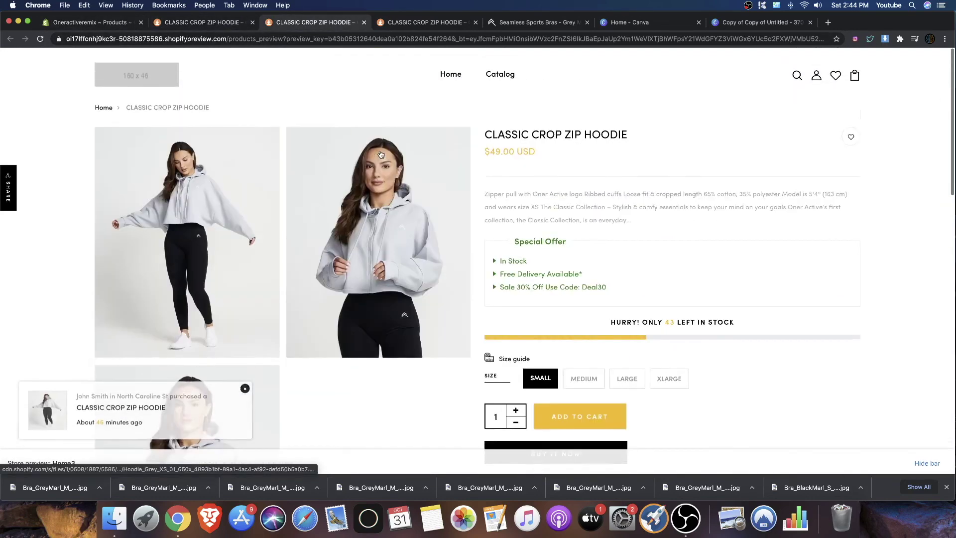
{"action": "left_click", "coordinate": [382, 26]}
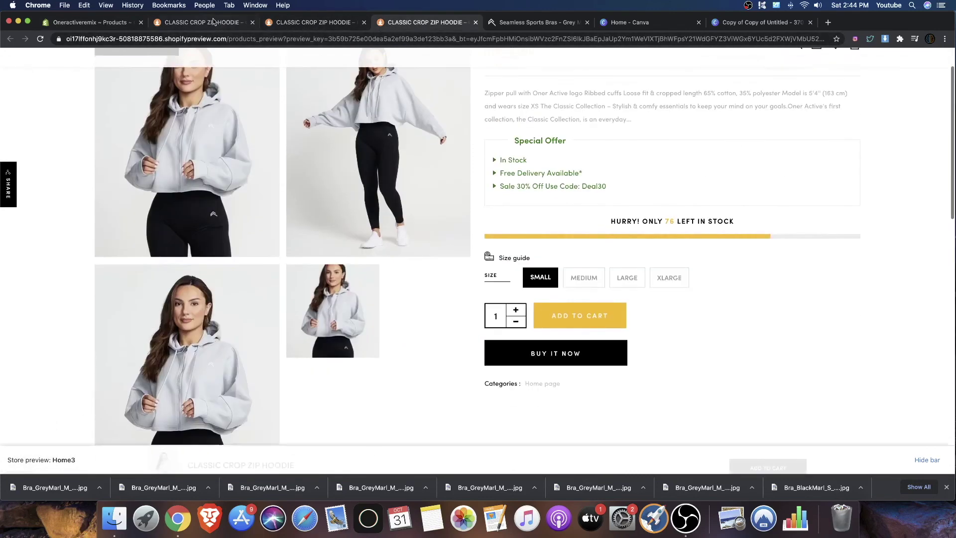
{"action": "left_click", "coordinate": [204, 22]}
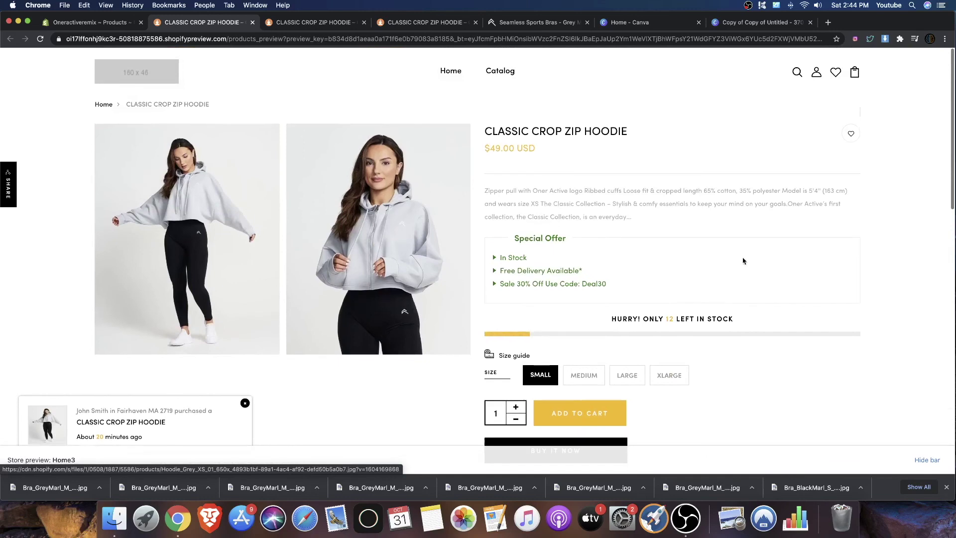
Pick the XLARGE size, add the hoodie to the cart, and dismiss the cart summary.
{"action": "scroll", "coordinate": [467, 267], "scroll_direction": "down", "scroll_amount": 3}
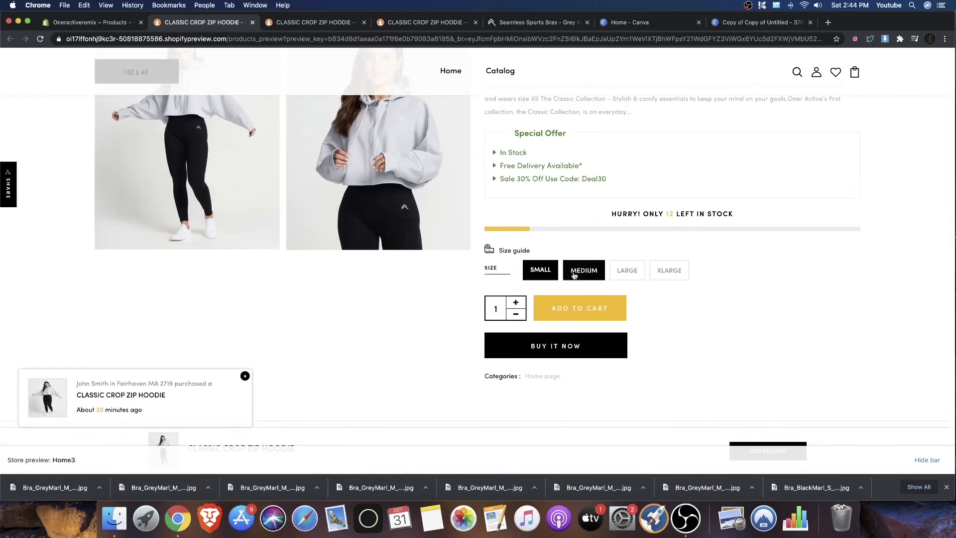
{"action": "left_click", "coordinate": [583, 270]}
{"action": "left_click", "coordinate": [627, 270]}
{"action": "left_click", "coordinate": [669, 269]}
{"action": "left_click", "coordinate": [593, 305]}
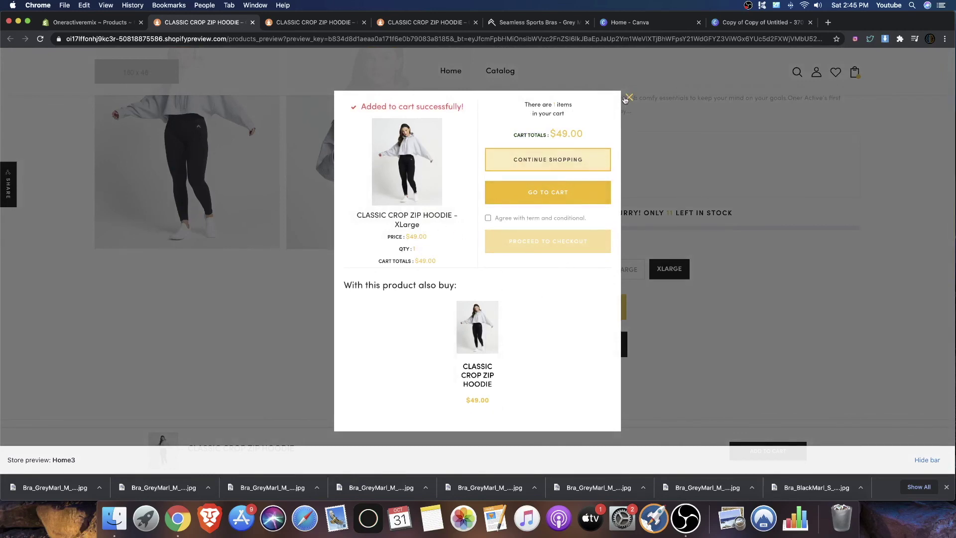
{"action": "left_click", "coordinate": [627, 98]}
{"action": "scroll", "coordinate": [528, 271], "scroll_direction": "down", "scroll_amount": 10}
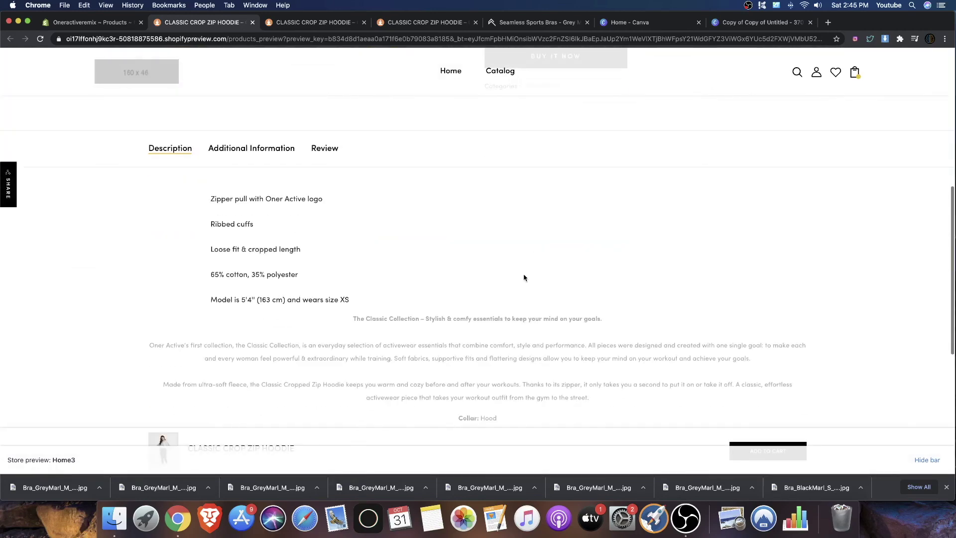
{"action": "scroll", "coordinate": [524, 277], "scroll_direction": "down", "scroll_amount": 6}
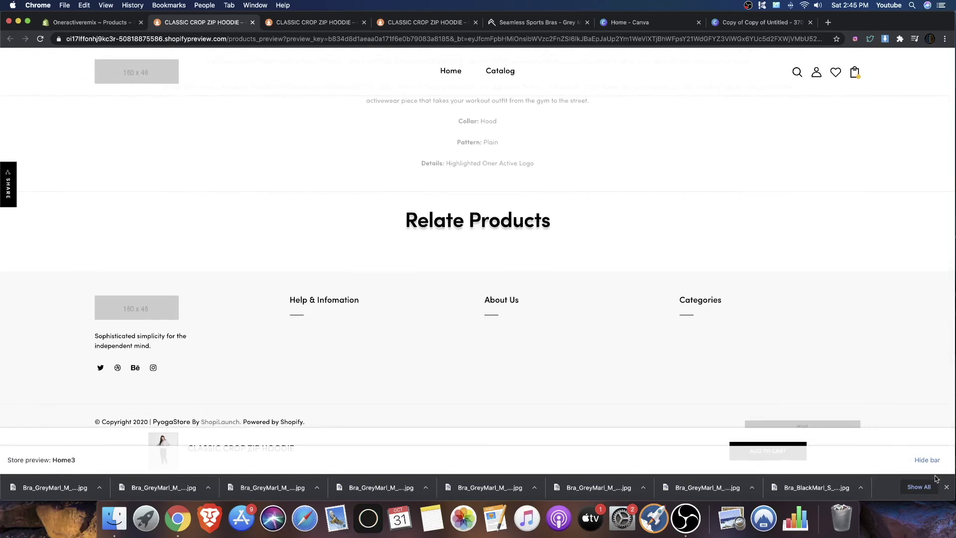
{"action": "left_click", "coordinate": [945, 488]}
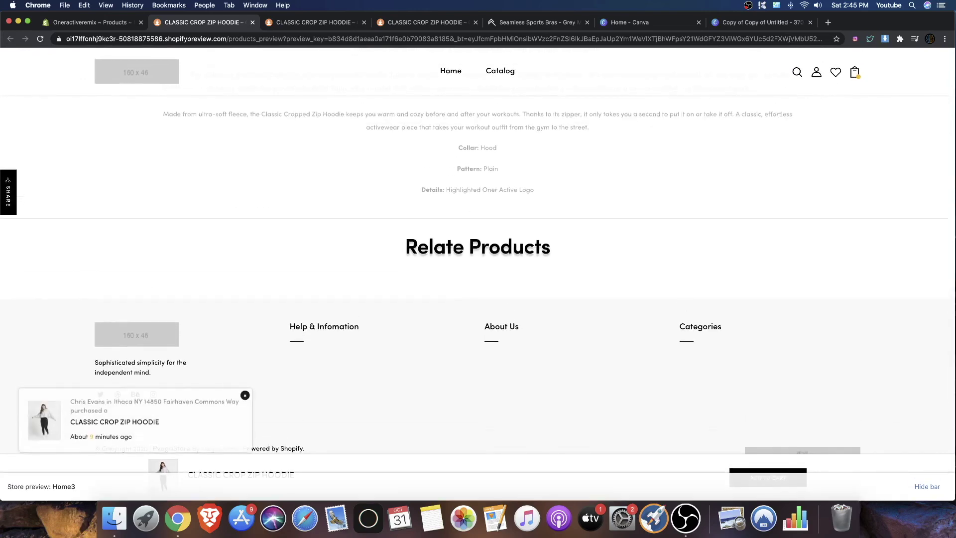
{"action": "scroll", "coordinate": [109, 227], "scroll_direction": "up", "scroll_amount": 10}
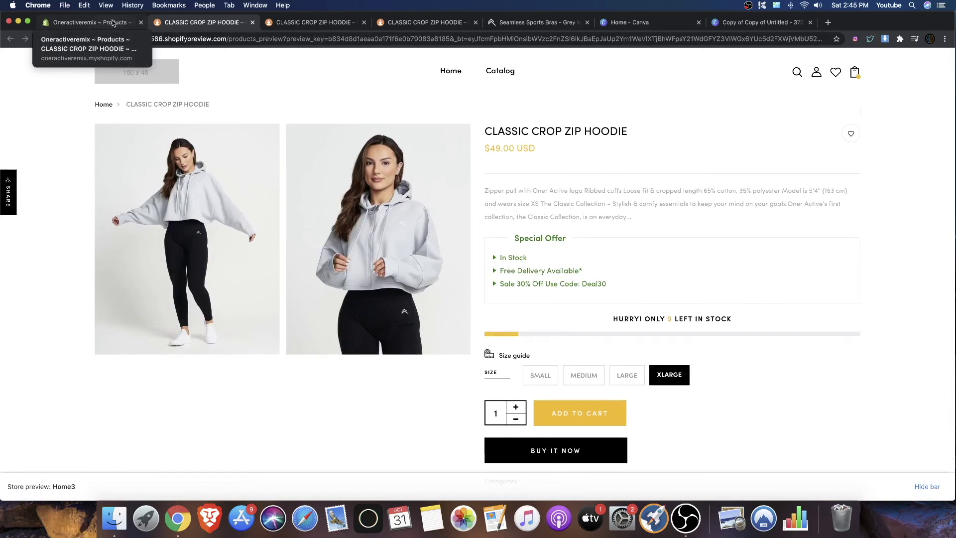
Leave the Classic Crop Zip Hoodie editor and return to the Products list.
{"action": "left_click", "coordinate": [108, 25]}
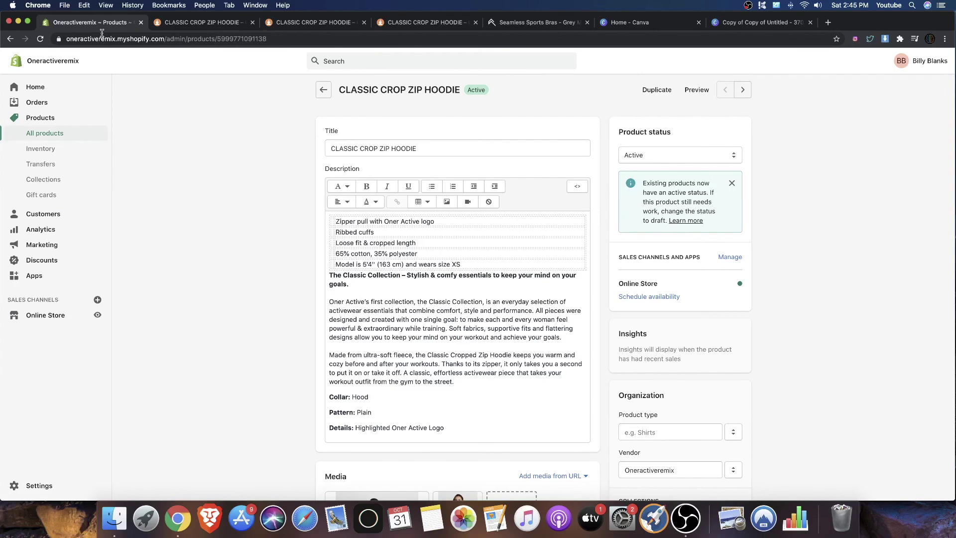
{"action": "scroll", "coordinate": [343, 116], "scroll_direction": "down", "scroll_amount": 5}
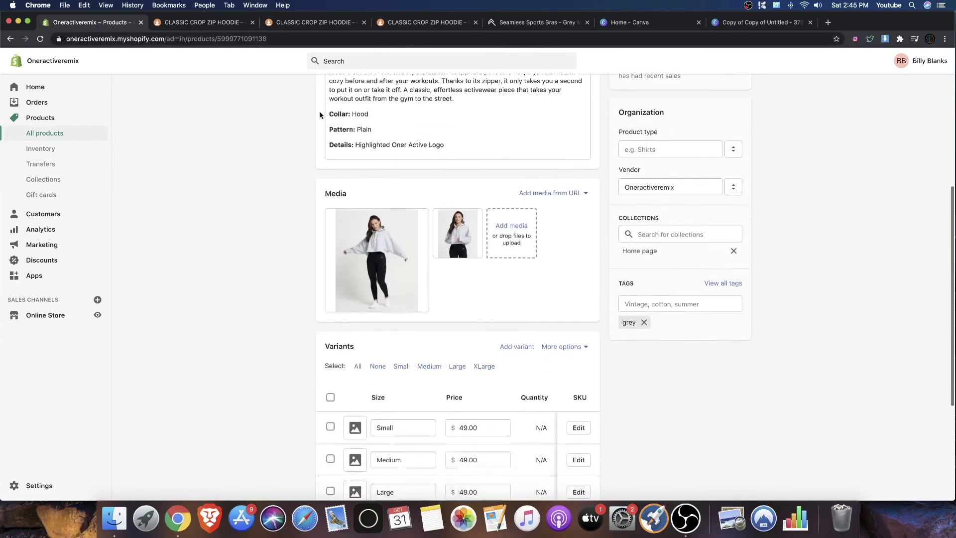
{"action": "scroll", "coordinate": [321, 114], "scroll_direction": "up", "scroll_amount": 5}
{"action": "left_click", "coordinate": [324, 96]}
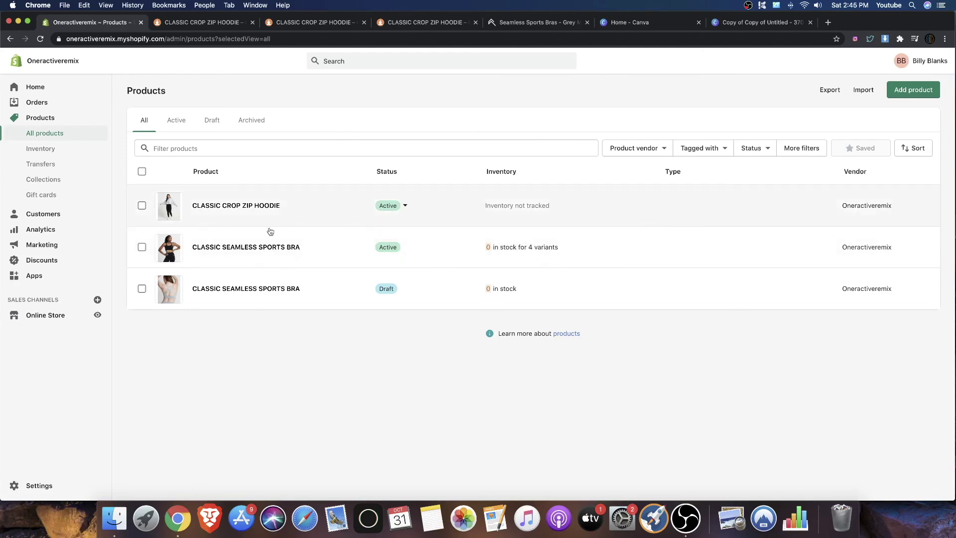
Open the Active Classic Seamless Sports Bra and check its $34.00 variants in the storefront preview.
{"action": "left_click", "coordinate": [226, 247]}
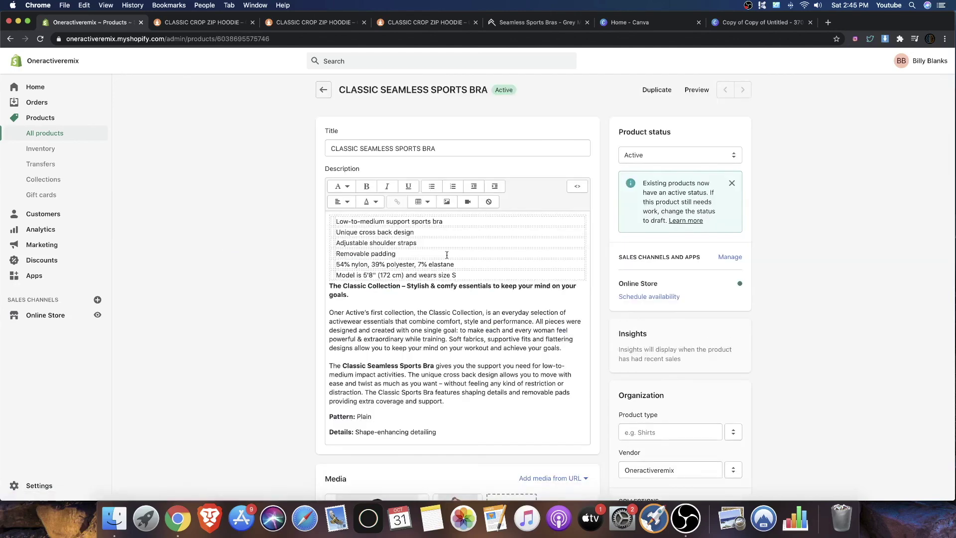
{"action": "left_click", "coordinate": [697, 89]}
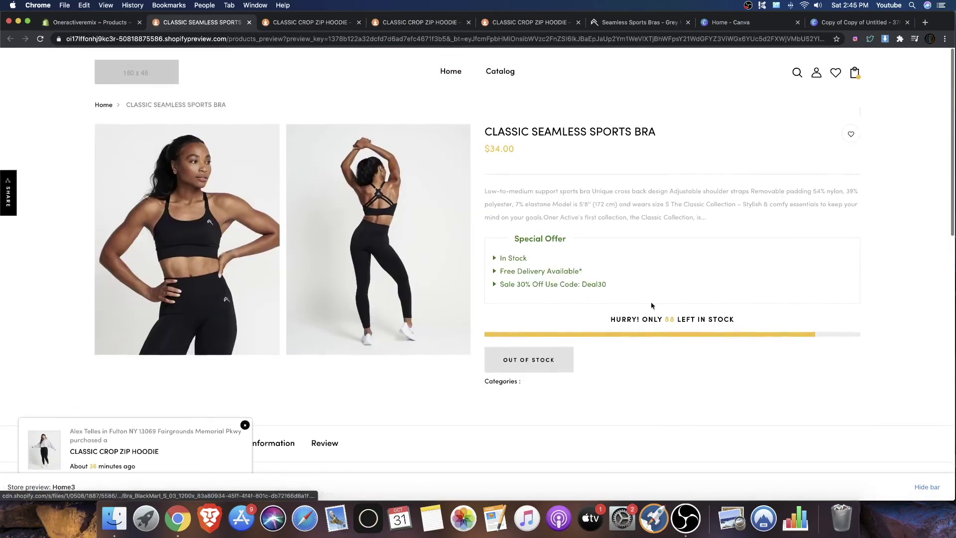
{"action": "left_click", "coordinate": [125, 27]}
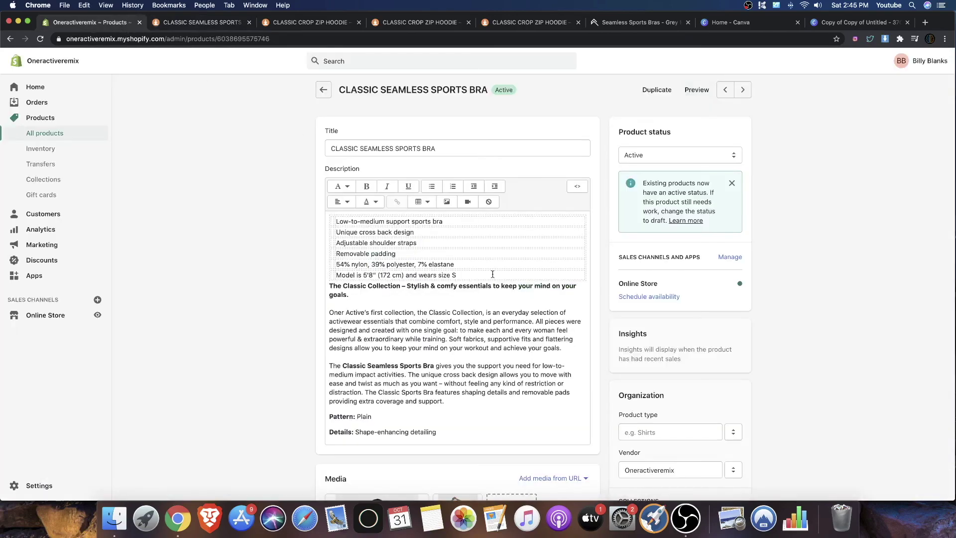
{"action": "scroll", "coordinate": [492, 274], "scroll_direction": "down", "scroll_amount": 10}
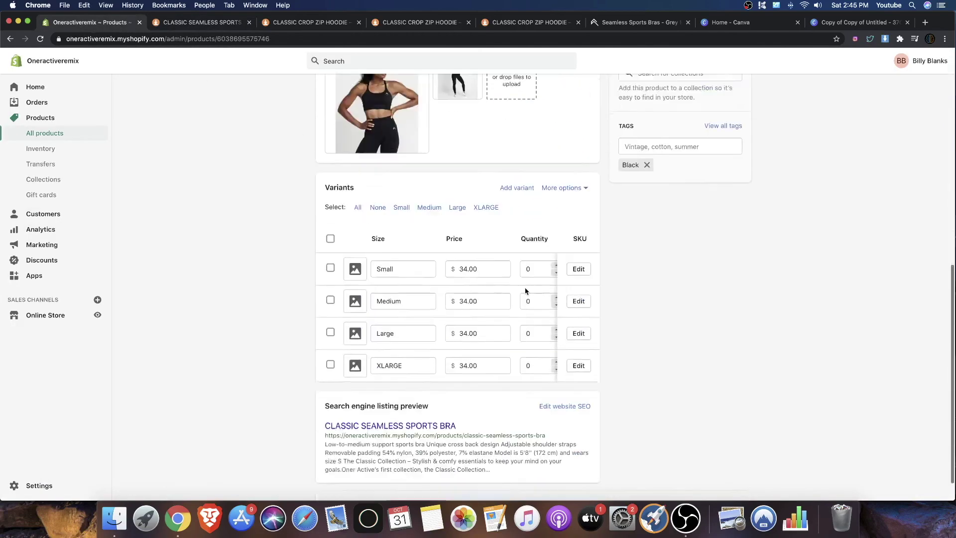
{"action": "scroll", "coordinate": [525, 291], "scroll_direction": "up", "scroll_amount": 10}
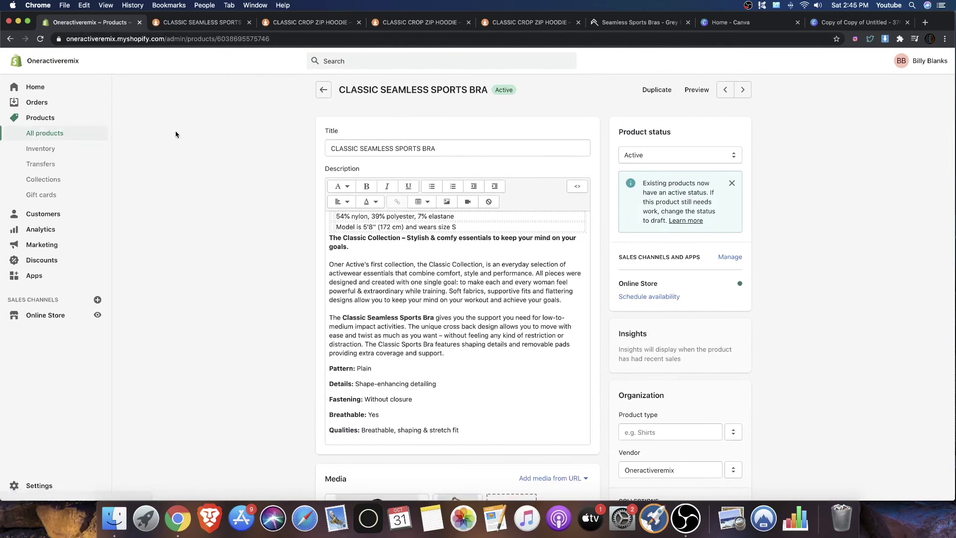
{"action": "left_click", "coordinate": [171, 24]}
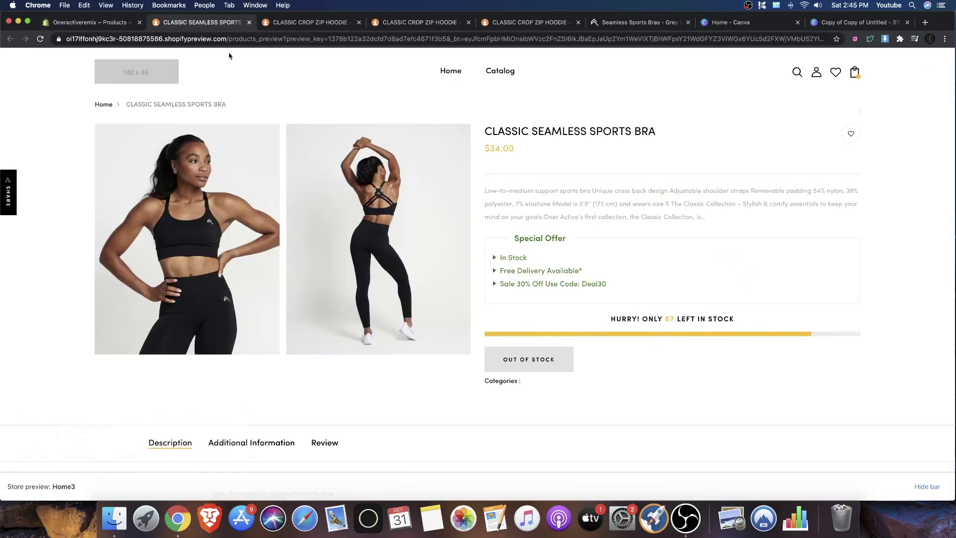
Close the sports bra and leftover hoodie preview tabs, then go back to Products.
{"action": "left_click", "coordinate": [250, 23]}
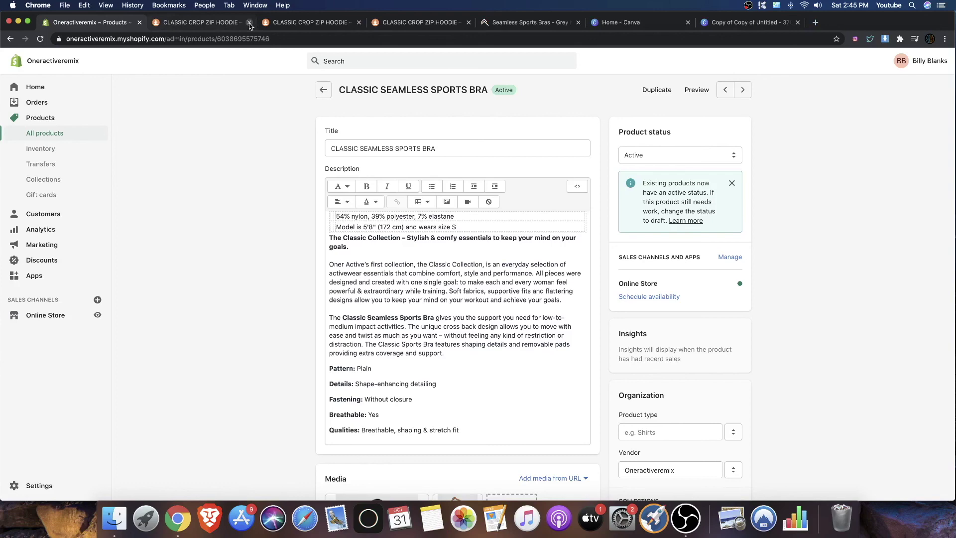
{"action": "left_click", "coordinate": [212, 24]}
{"action": "left_click", "coordinate": [249, 23]}
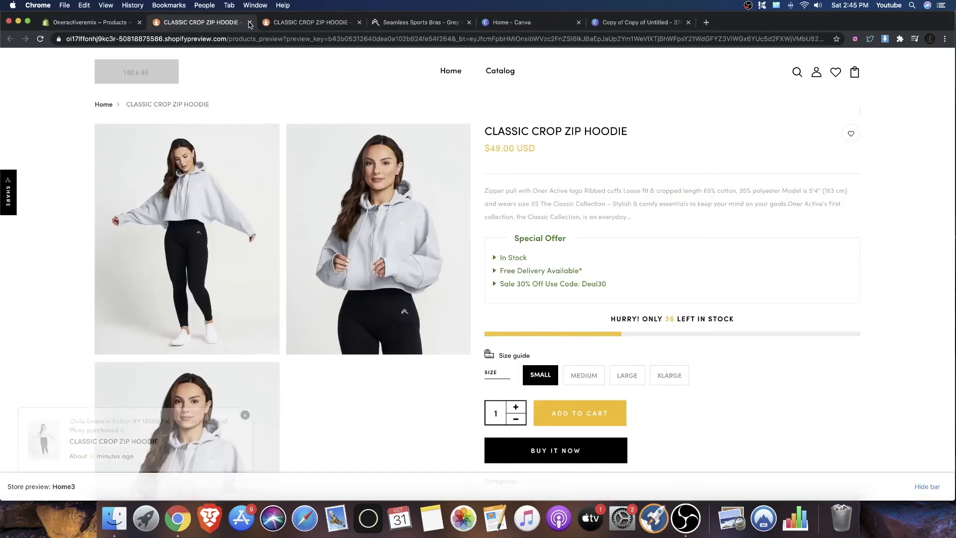
{"action": "left_click", "coordinate": [249, 23]}
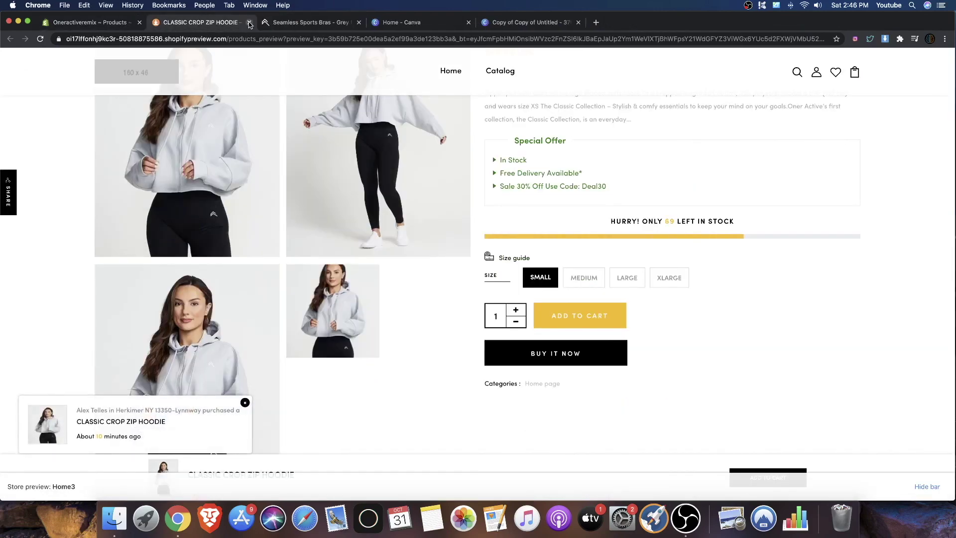
{"action": "left_click", "coordinate": [249, 23]}
{"action": "left_click", "coordinate": [87, 23]}
{"action": "scroll", "coordinate": [262, 226], "scroll_direction": "down", "scroll_amount": 5}
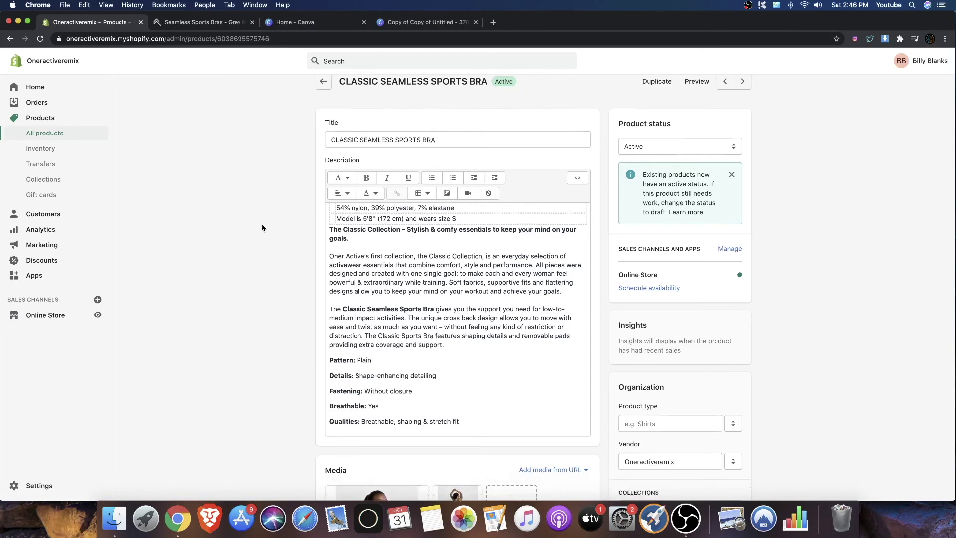
{"action": "scroll", "coordinate": [260, 226], "scroll_direction": "up", "scroll_amount": 3}
{"action": "scroll", "coordinate": [340, 99], "scroll_direction": "up", "scroll_amount": 5}
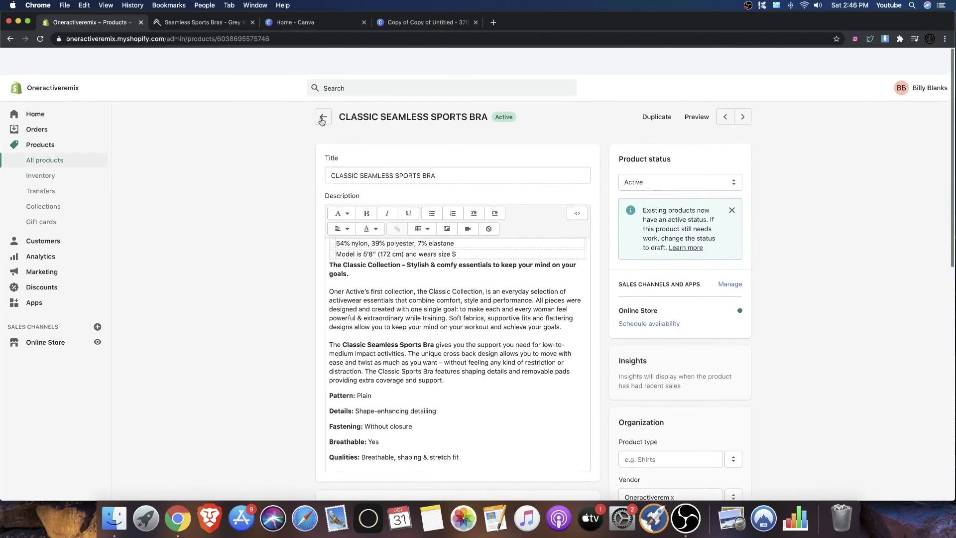
{"action": "left_click", "coordinate": [321, 91]}
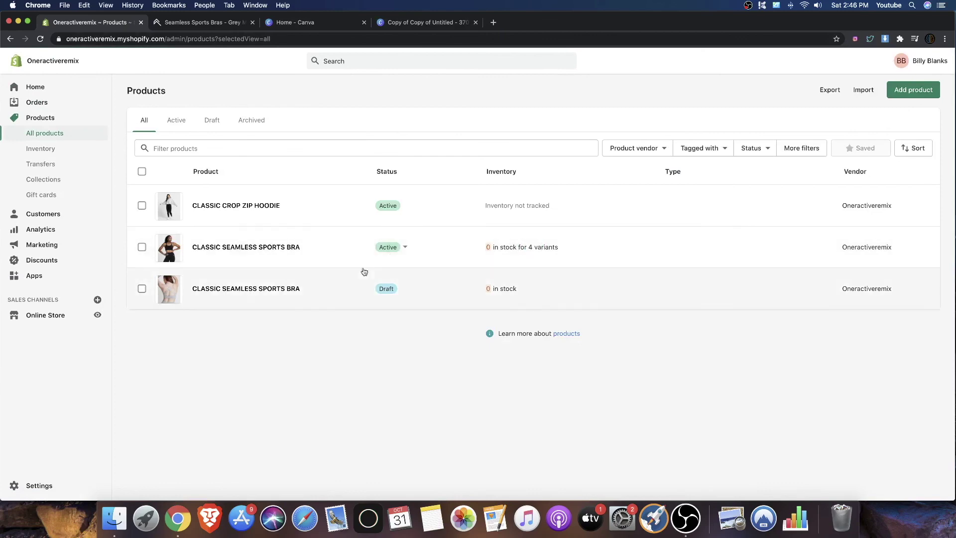
Open the Draft Classic Seamless Sports Bra and enable multiple options, with Option 1 set to Size.
{"action": "mouse_move", "coordinate": [310, 295]}
{"action": "left_click", "coordinate": [397, 290]}
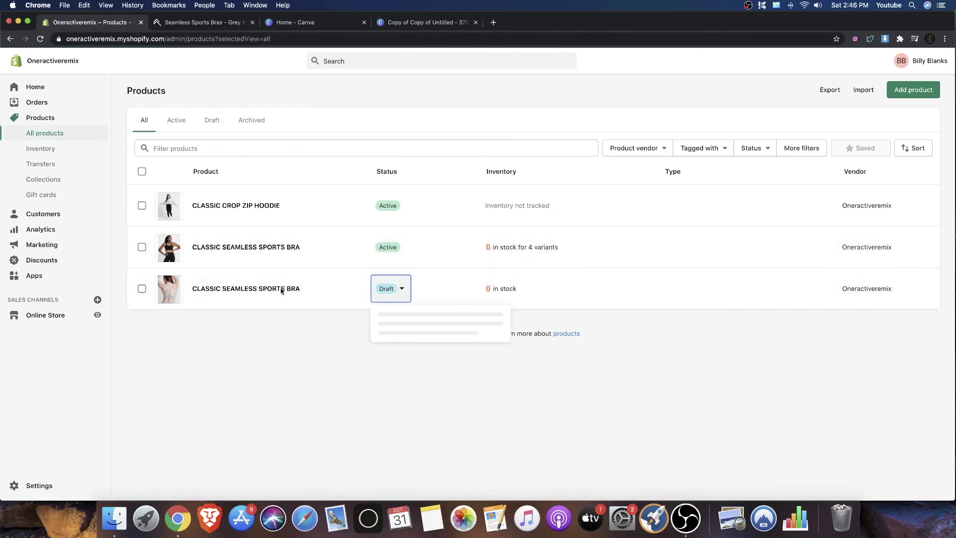
{"action": "left_click", "coordinate": [286, 289]}
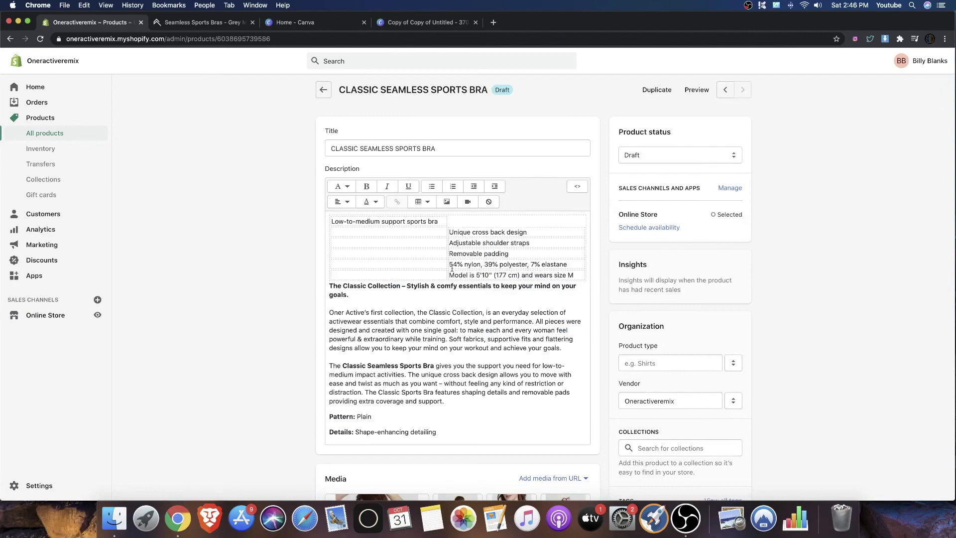
{"action": "scroll", "coordinate": [451, 269], "scroll_direction": "down", "scroll_amount": 10}
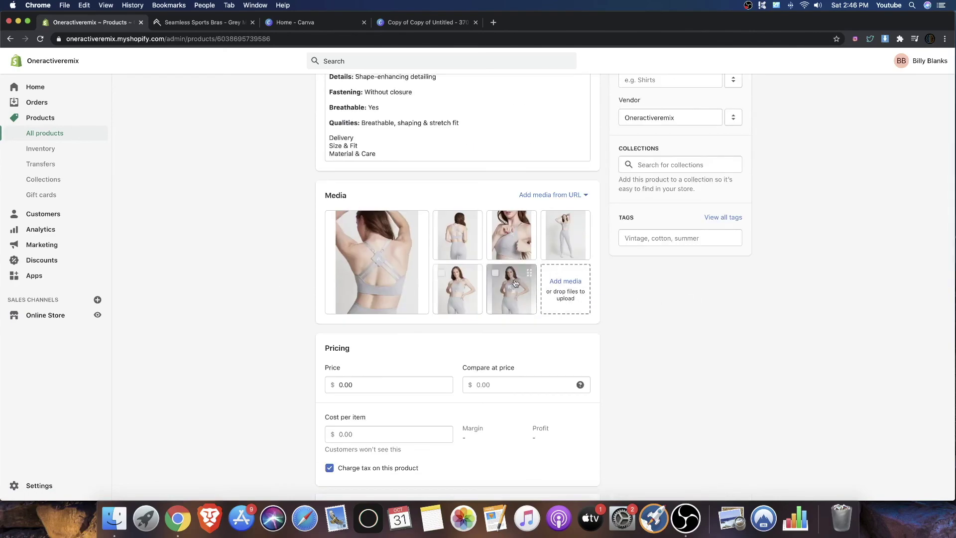
{"action": "scroll", "coordinate": [378, 298], "scroll_direction": "up", "scroll_amount": 7}
{"action": "scroll", "coordinate": [371, 306], "scroll_direction": "down", "scroll_amount": 9}
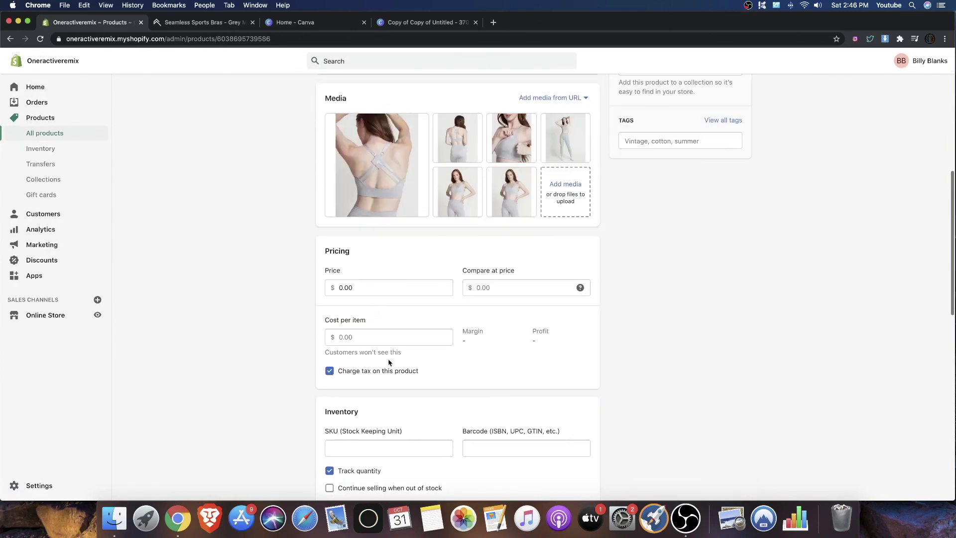
{"action": "scroll", "coordinate": [390, 362], "scroll_direction": "down", "scroll_amount": 10}
{"action": "left_click", "coordinate": [330, 330]}
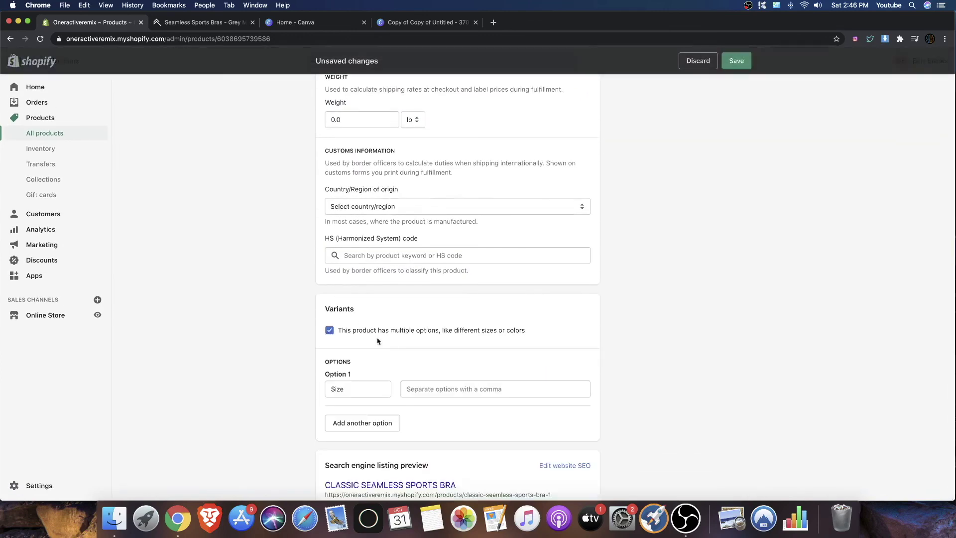
Enter Size values Small, Medium, Large and XLarge, removing the XLarger typo, and save.
{"action": "left_click", "coordinate": [427, 383]}
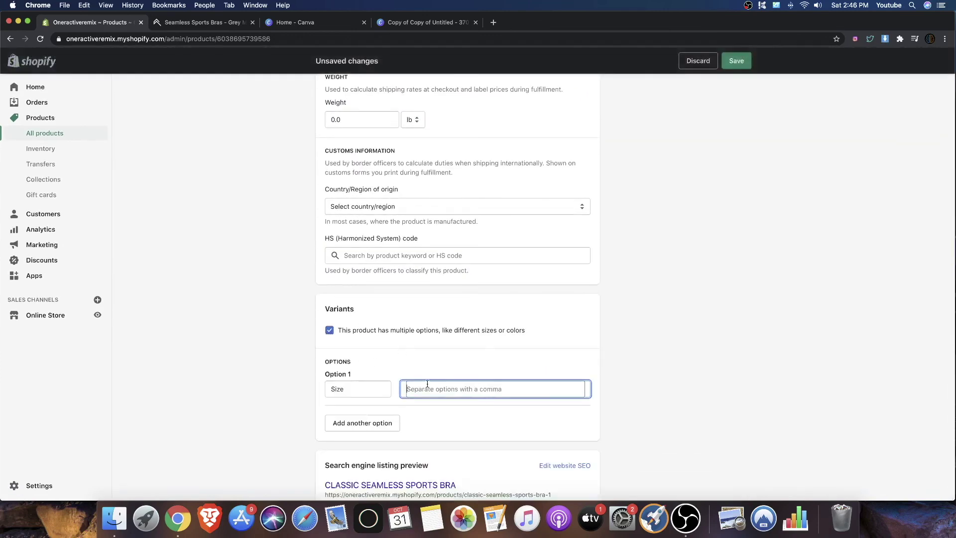
{"action": "type", "text": "Small,"}
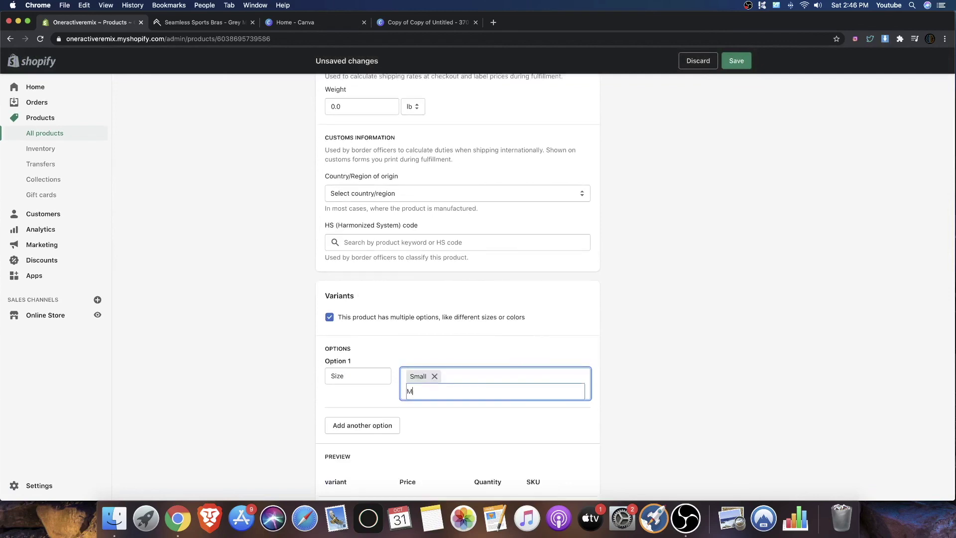
{"action": "type", "text": "Medium,"}
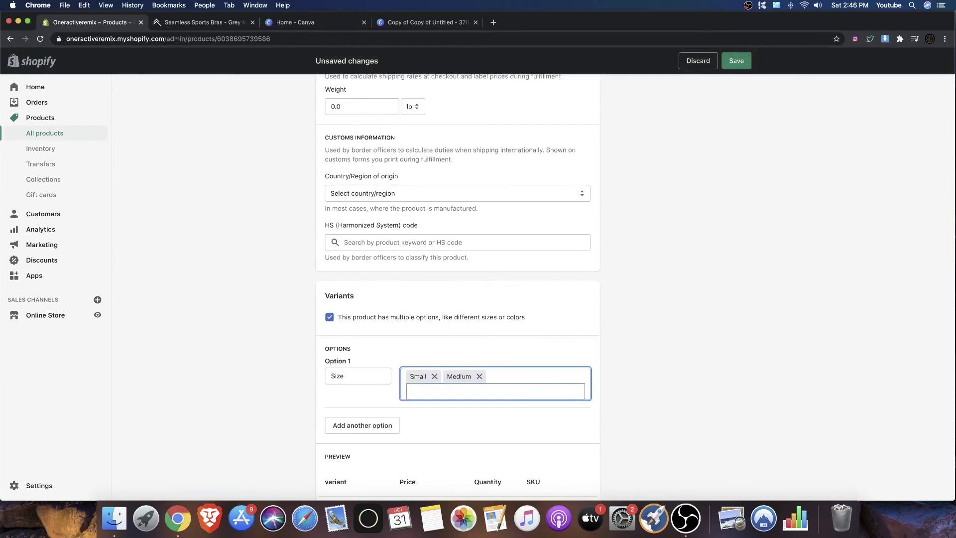
{"action": "type", "text": "Large,"}
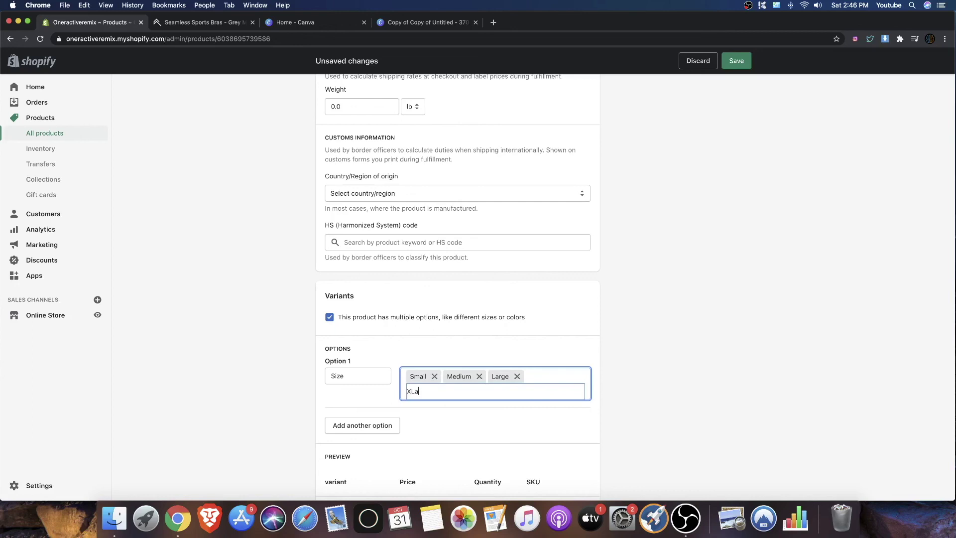
{"action": "key", "text": "Return"}
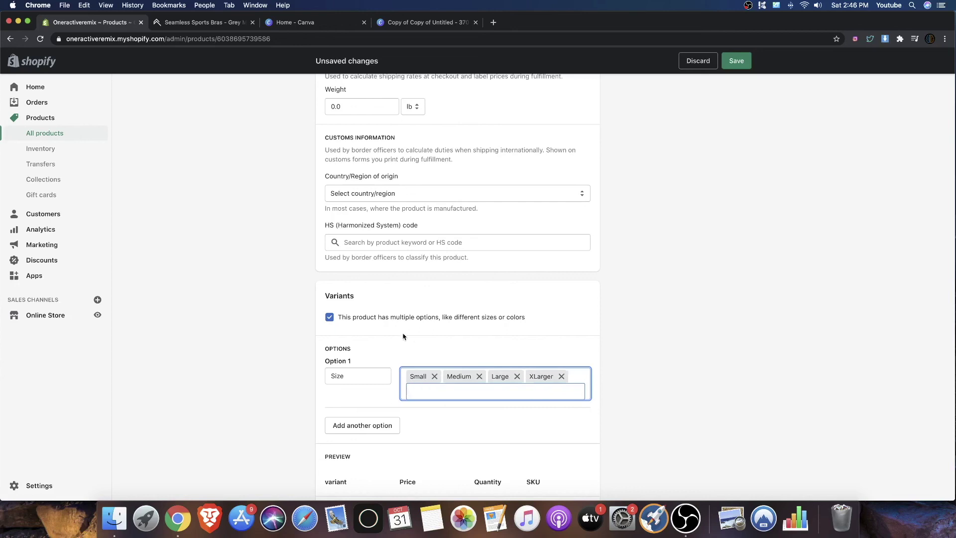
{"action": "key", "text": "BackSpace"}
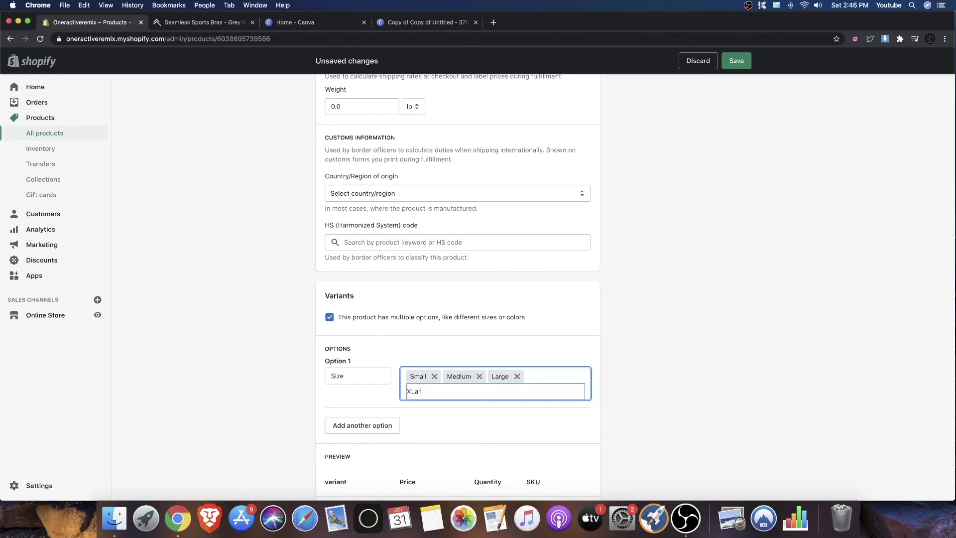
{"action": "key", "text": "Return"}
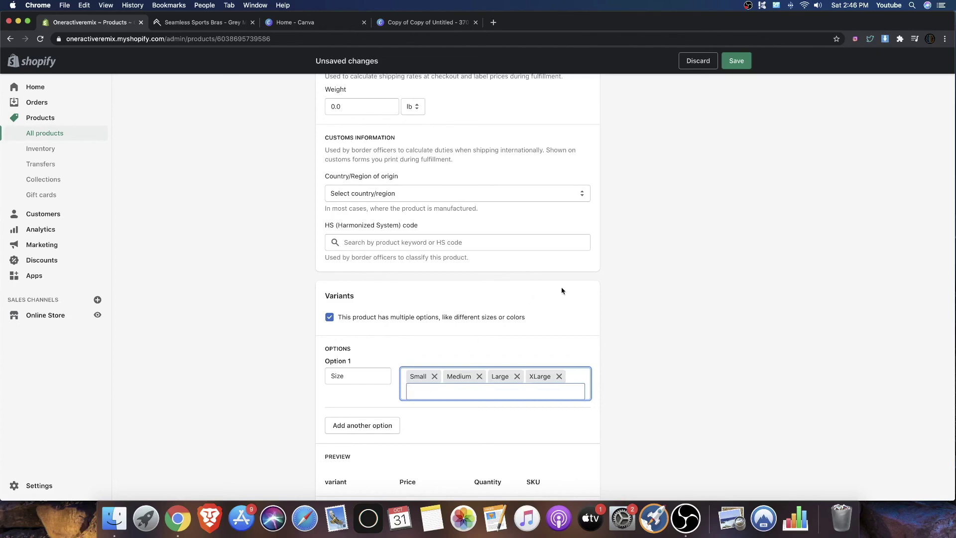
{"action": "scroll", "coordinate": [561, 291], "scroll_direction": "up", "scroll_amount": 15}
{"action": "left_click", "coordinate": [736, 61]}
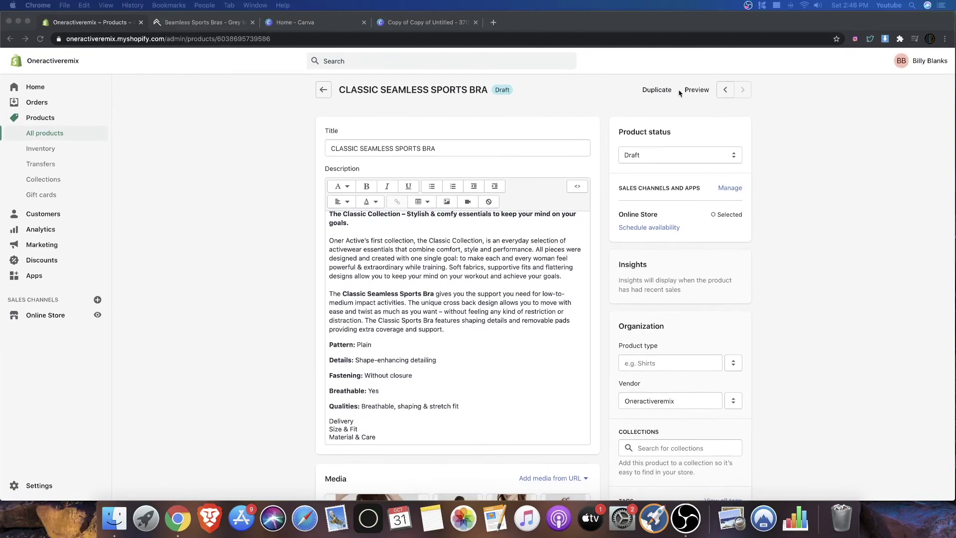
Change the grey marl sports bra's status from Draft to Active, save, and check its storefront preview.
{"action": "left_click", "coordinate": [642, 157]}
{"action": "left_click", "coordinate": [641, 146]}
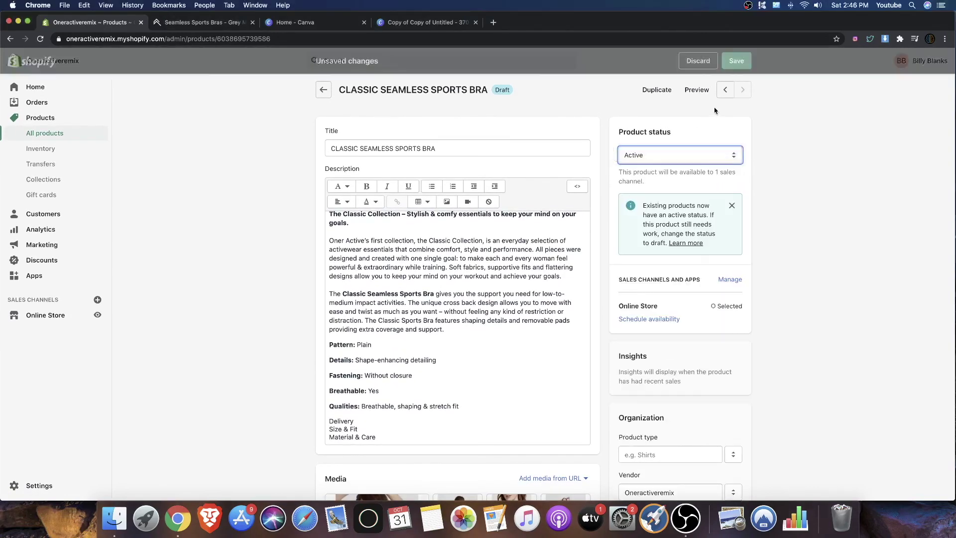
{"action": "left_click", "coordinate": [733, 60]}
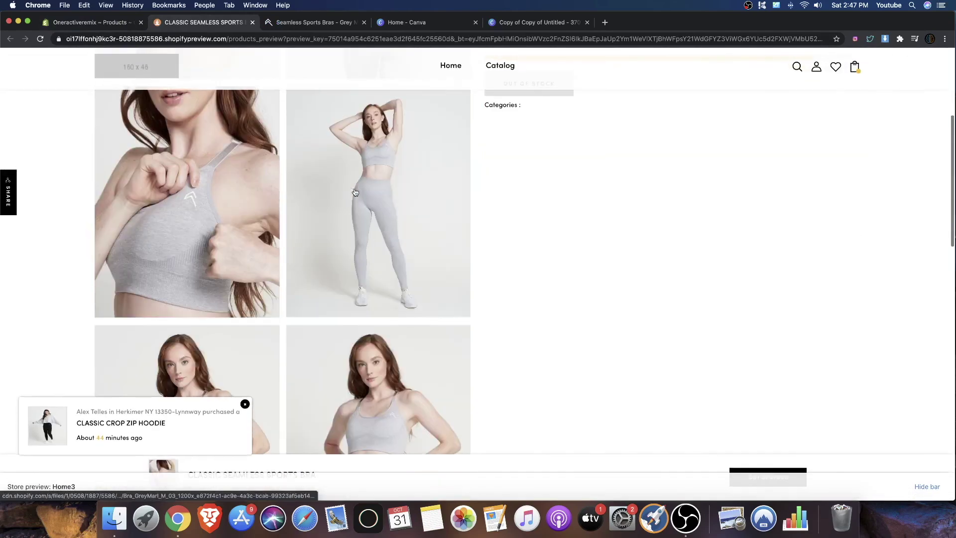
{"action": "scroll", "coordinate": [355, 192], "scroll_direction": "up", "scroll_amount": 10}
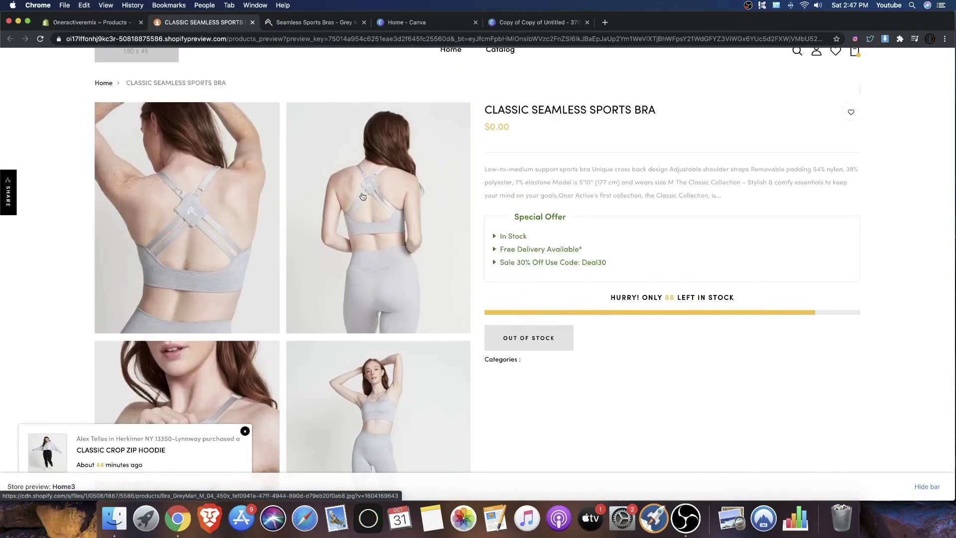
{"action": "scroll", "coordinate": [329, 187], "scroll_direction": "down", "scroll_amount": 3}
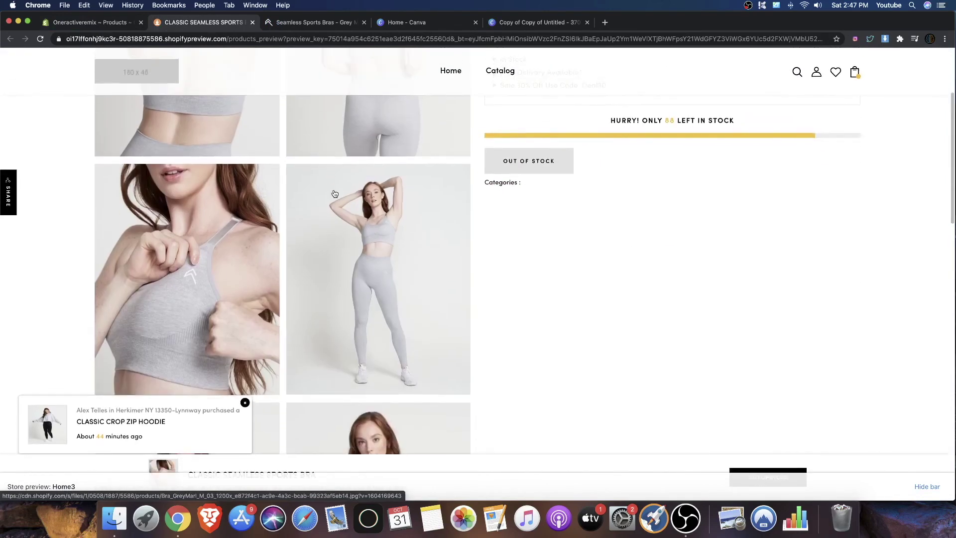
{"action": "scroll", "coordinate": [329, 187], "scroll_direction": "up", "scroll_amount": 4}
{"action": "left_click", "coordinate": [95, 22]}
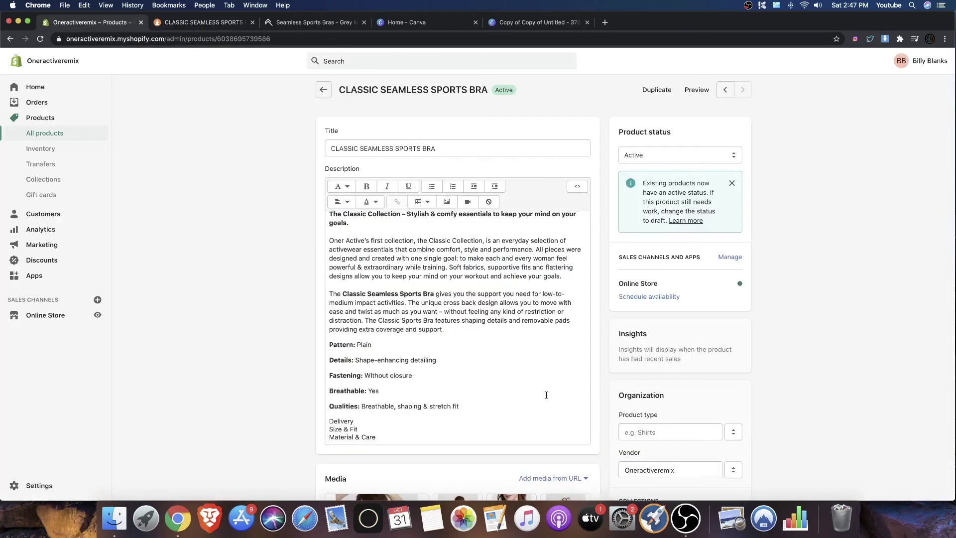
Drag the standing full-length photo into the featured slot and delete the sixth product image.
{"action": "scroll", "coordinate": [546, 394], "scroll_direction": "down", "scroll_amount": 10}
{"action": "scroll", "coordinate": [577, 249], "scroll_direction": "up", "scroll_amount": 5}
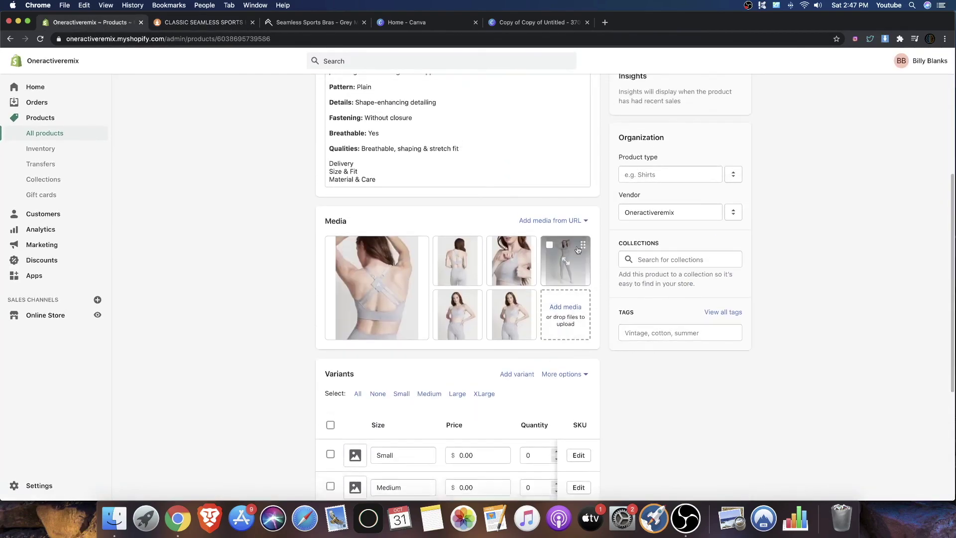
{"action": "left_click_drag", "start_coordinate": [577, 249], "coordinate": [343, 276]}
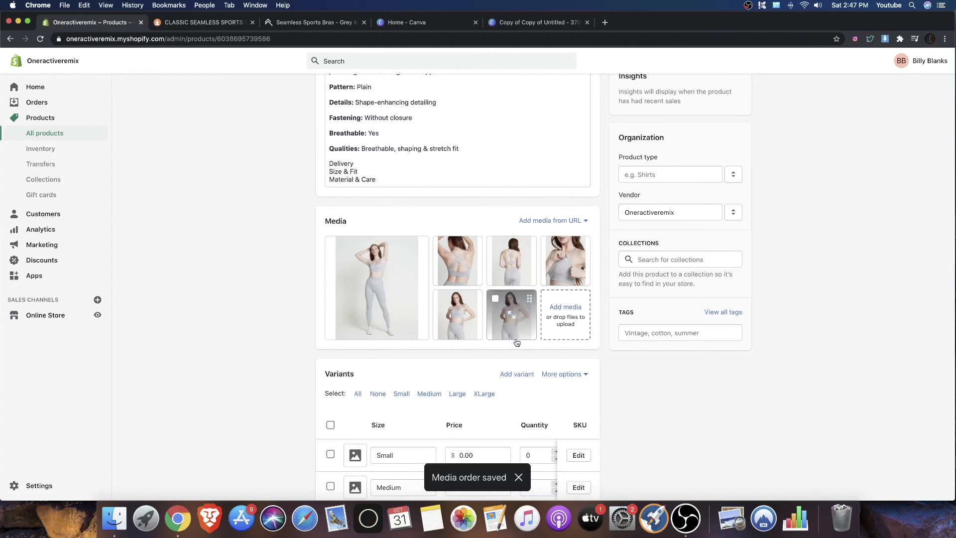
{"action": "left_click", "coordinate": [512, 315]}
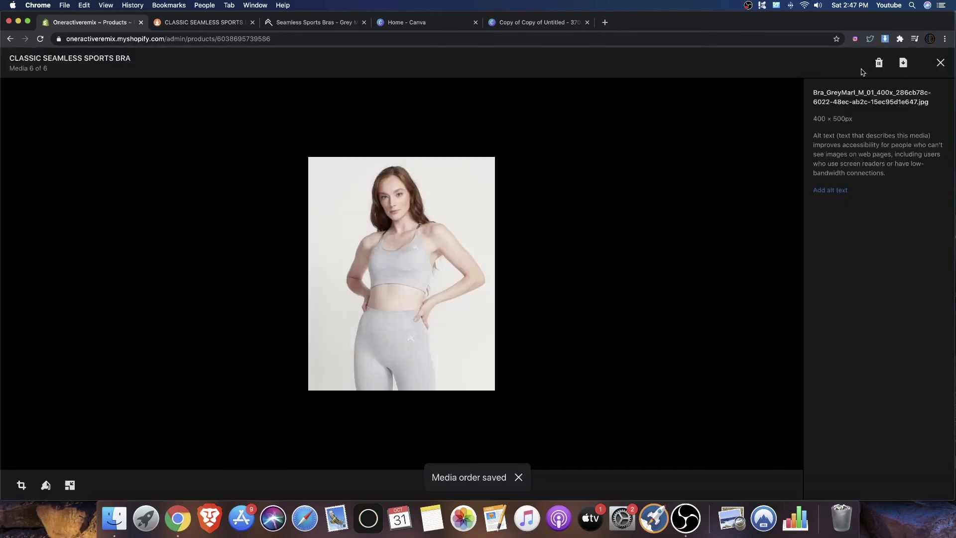
{"action": "left_click", "coordinate": [879, 62]}
{"action": "left_click", "coordinate": [572, 304]}
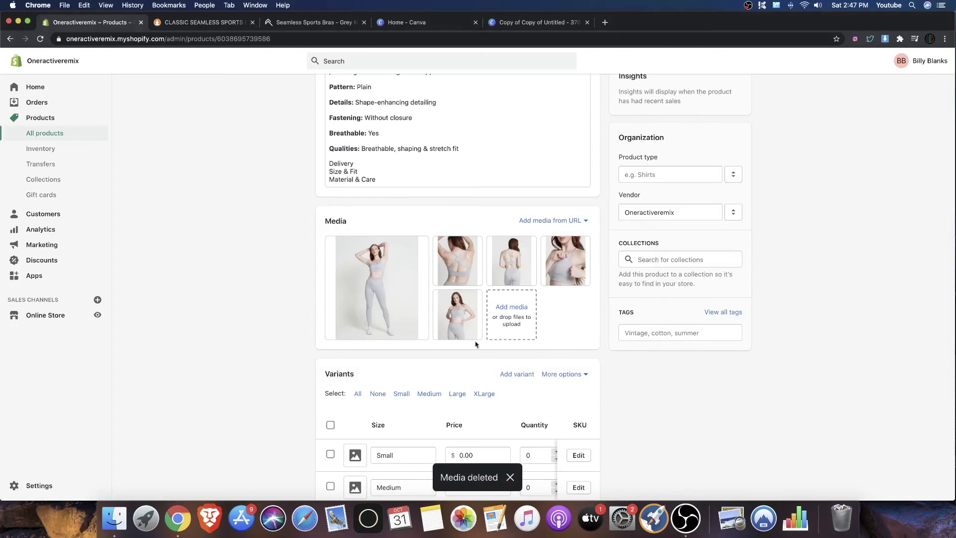
Inspect the back-view, third and fourth images, then select the Small variant's price field.
{"action": "left_click", "coordinate": [468, 261]}
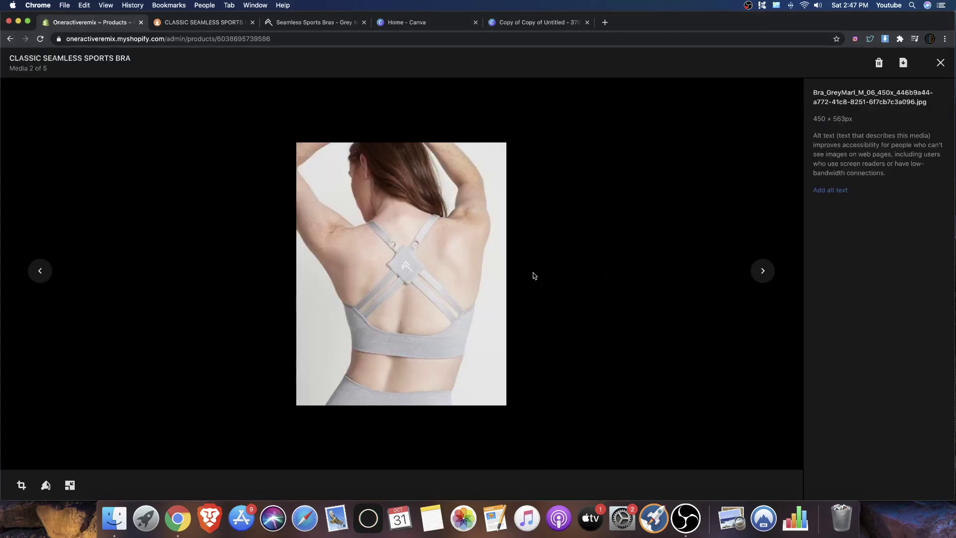
{"action": "left_click", "coordinate": [557, 268]}
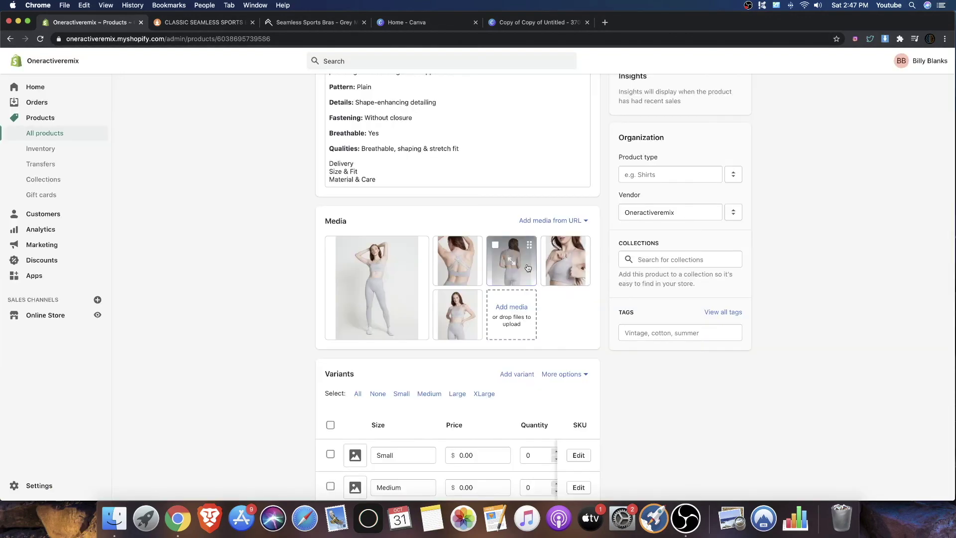
{"action": "left_click", "coordinate": [511, 261]}
{"action": "left_click", "coordinate": [556, 239]}
{"action": "left_click", "coordinate": [574, 264]}
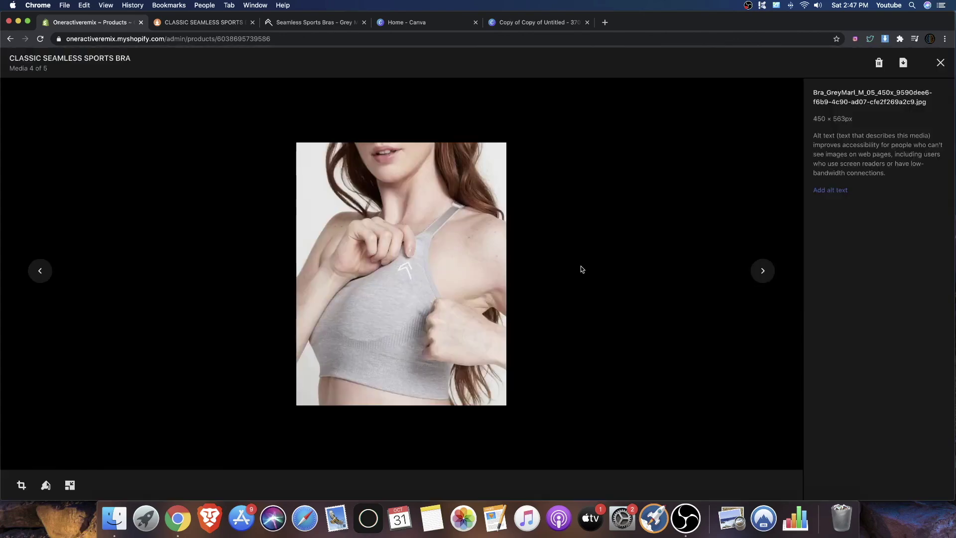
{"action": "left_click", "coordinate": [621, 268]}
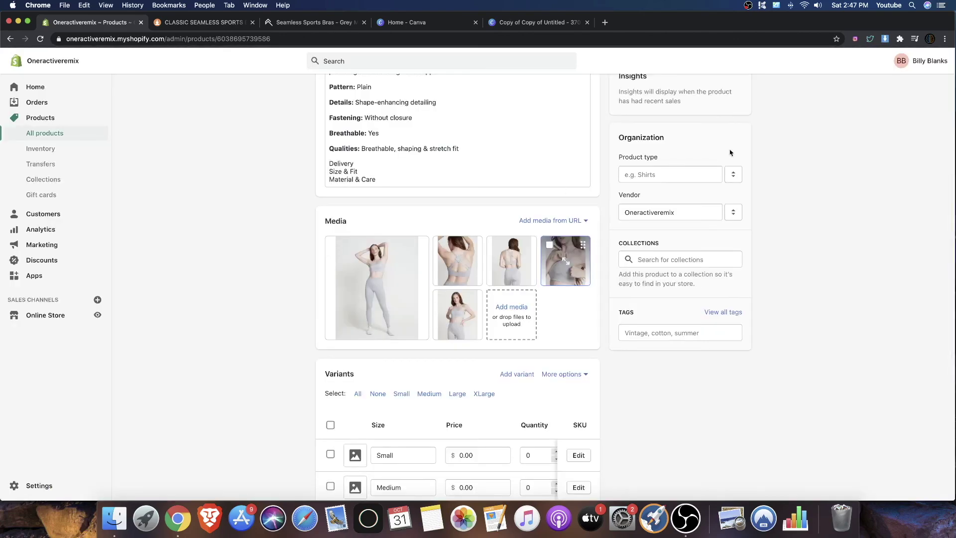
{"action": "scroll", "coordinate": [697, 199], "scroll_direction": "down", "scroll_amount": 5}
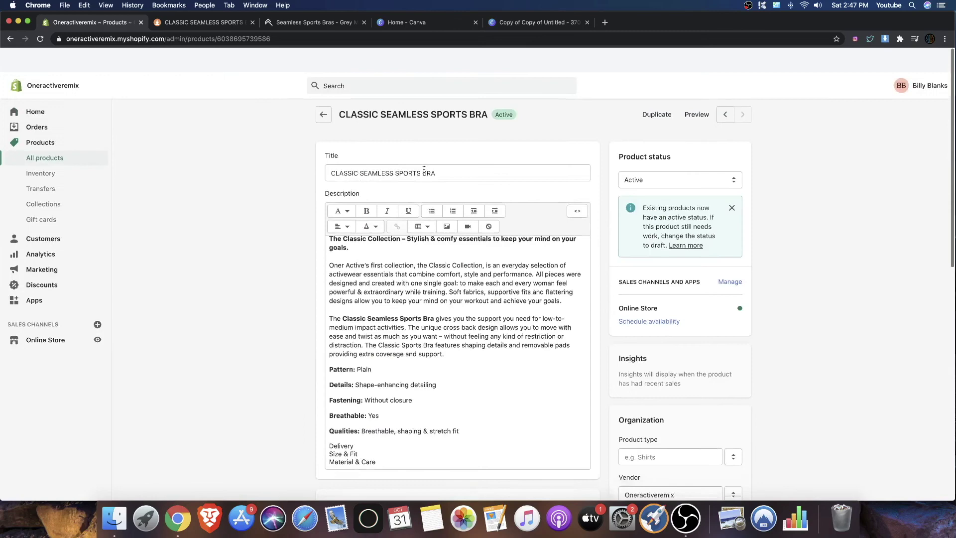
{"action": "left_click", "coordinate": [464, 235]}
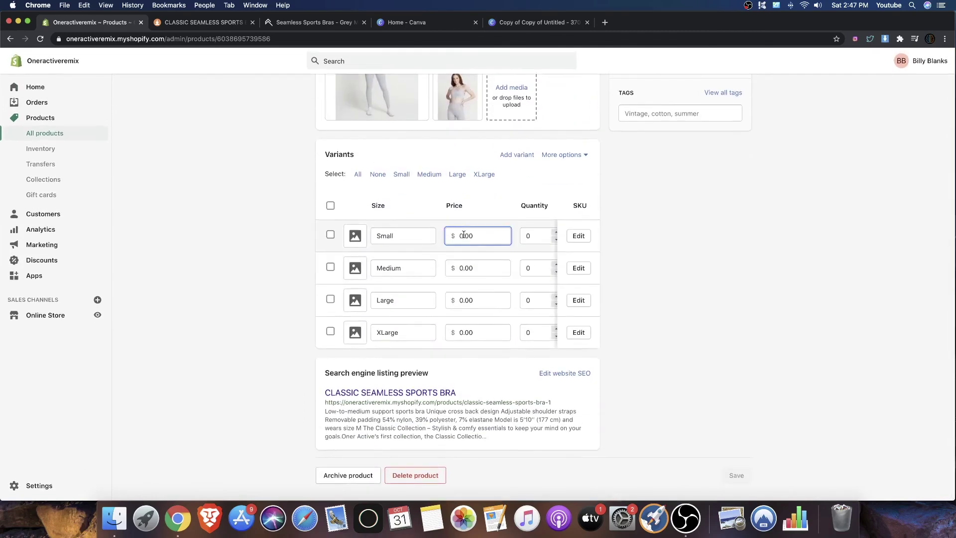
Price the grey marl size variants at 34.00 each and save the product.
{"action": "type", "text": "34"}
{"action": "left_click", "coordinate": [463, 268]}
{"action": "left_click", "coordinate": [462, 299]}
{"action": "type", "text": "34"}
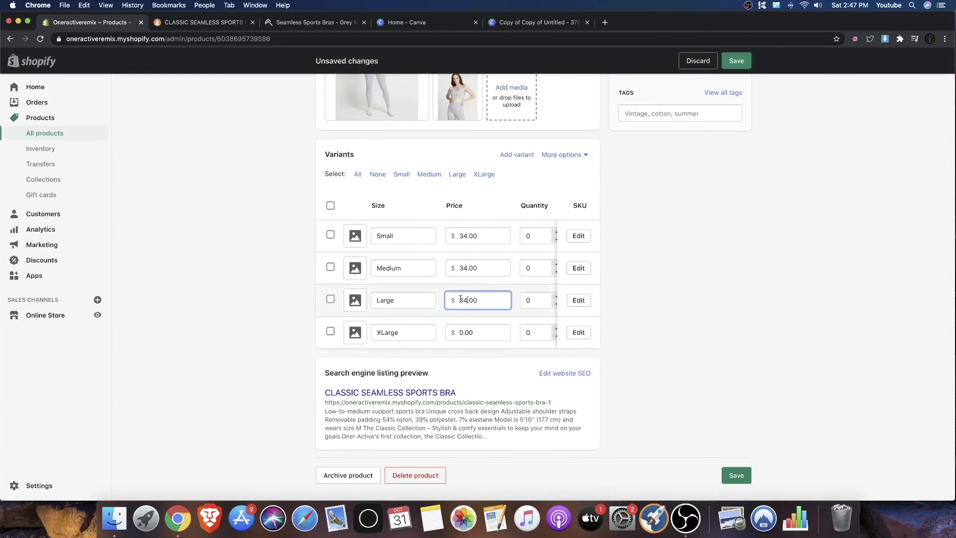
{"action": "left_click", "coordinate": [464, 328]}
{"action": "type", "text": "34"}
{"action": "left_click", "coordinate": [732, 476]}
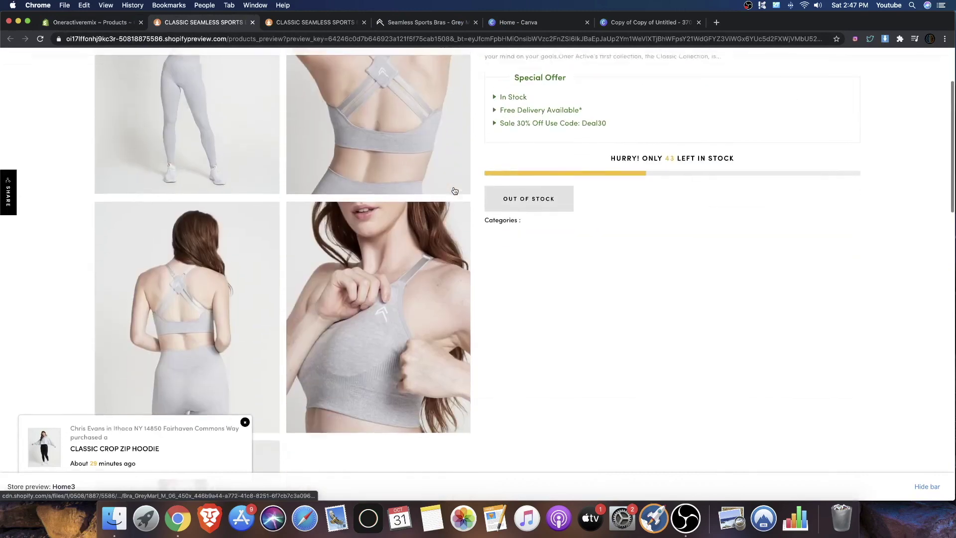
Scroll through the grey marl bra's $34.00 storefront preview, then return to its admin edit page.
{"action": "scroll", "coordinate": [455, 190], "scroll_direction": "up", "scroll_amount": 4}
{"action": "scroll", "coordinate": [454, 191], "scroll_direction": "down", "scroll_amount": 4}
{"action": "scroll", "coordinate": [455, 191], "scroll_direction": "down", "scroll_amount": 3}
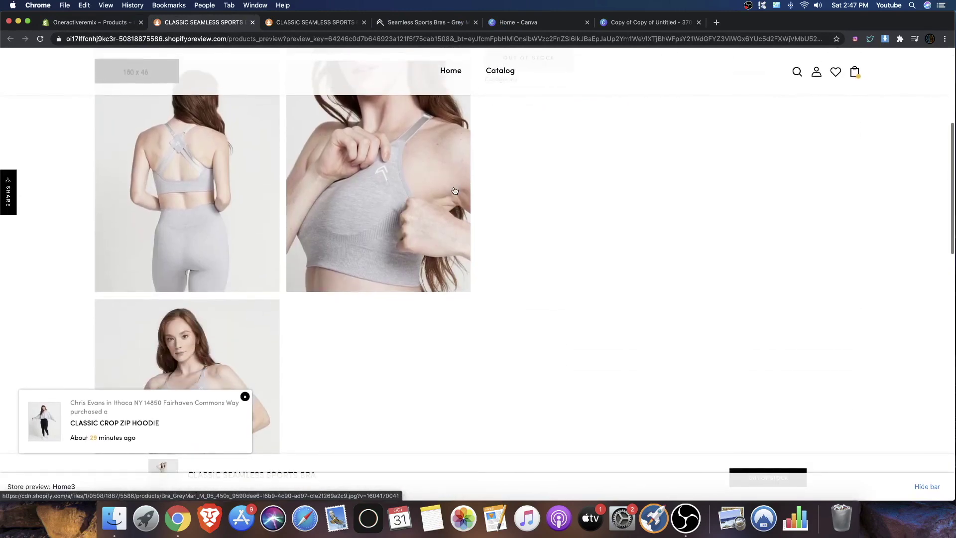
{"action": "scroll", "coordinate": [455, 191], "scroll_direction": "up", "scroll_amount": 6}
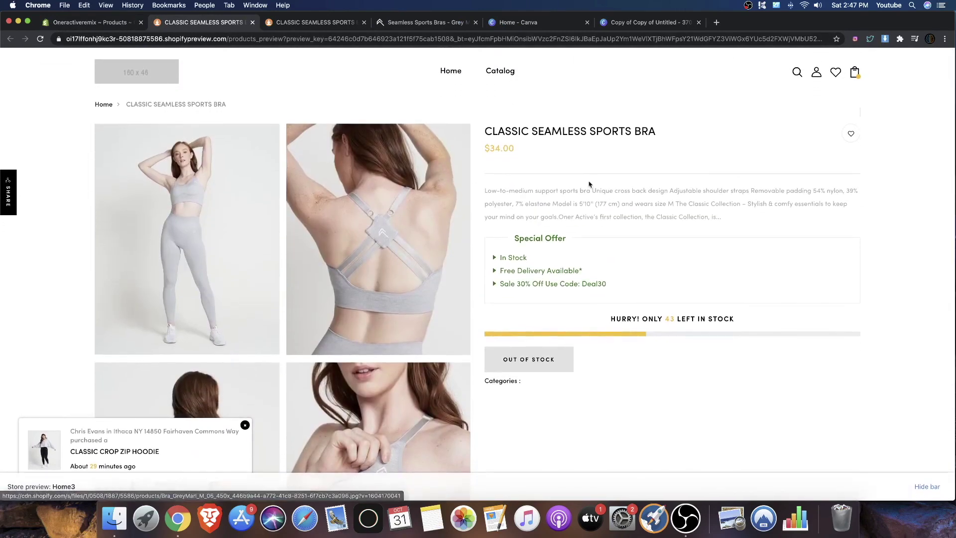
{"action": "scroll", "coordinate": [454, 191], "scroll_direction": "down", "scroll_amount": 5}
{"action": "scroll", "coordinate": [467, 188], "scroll_direction": "up", "scroll_amount": 5}
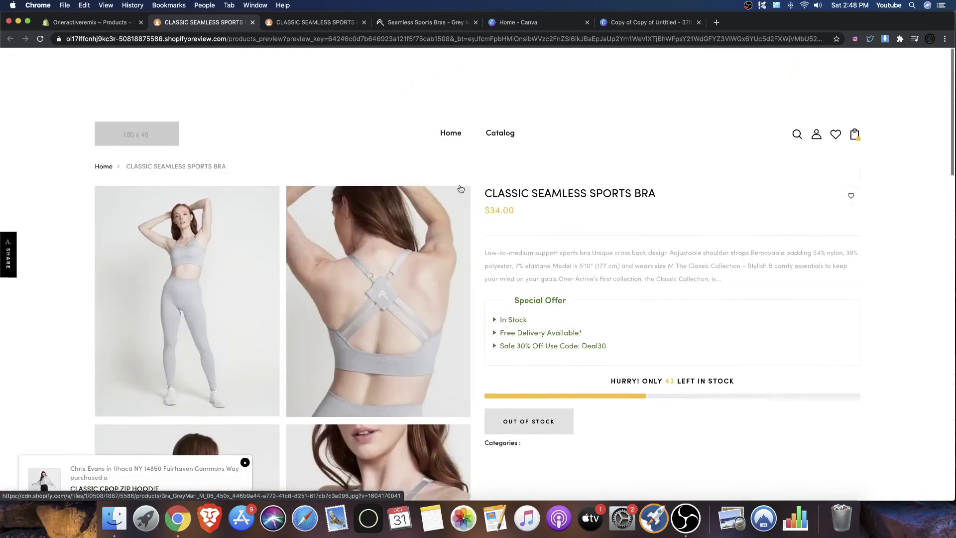
{"action": "scroll", "coordinate": [254, 131], "scroll_direction": "down", "scroll_amount": 3}
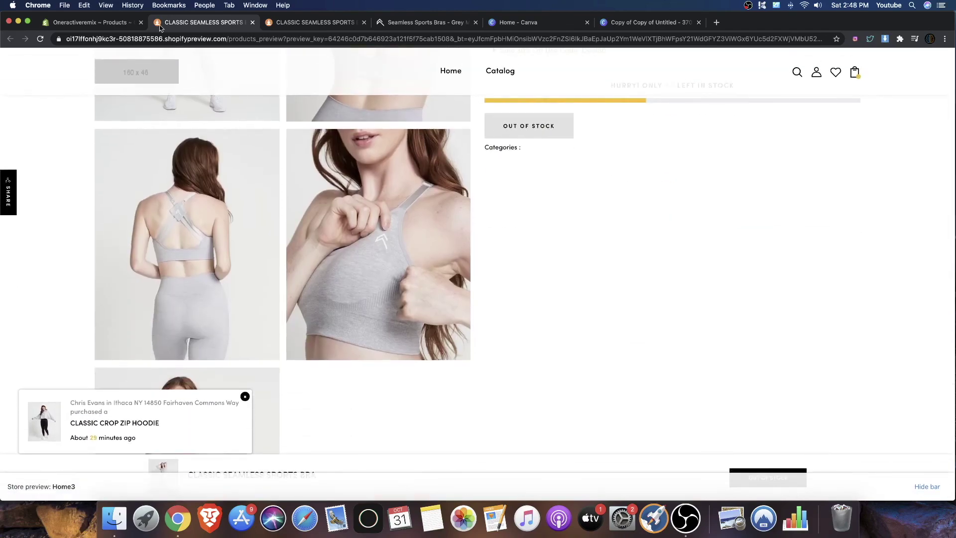
{"action": "left_click", "coordinate": [79, 23]}
{"action": "scroll", "coordinate": [622, 398], "scroll_direction": "down", "scroll_amount": 8}
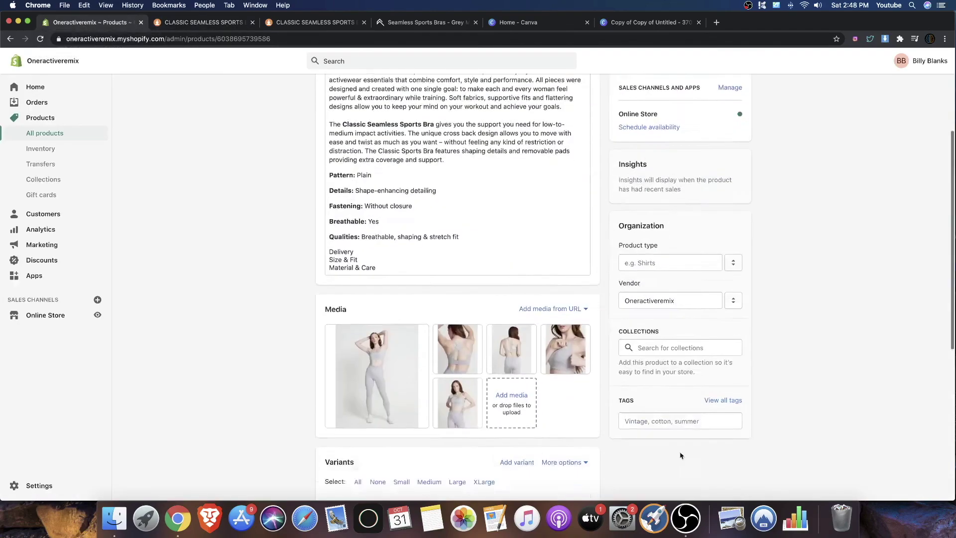
Move the front-facing photo to second place and delete both back-view photos and the chest close-up.
{"action": "scroll", "coordinate": [490, 383], "scroll_direction": "up", "scroll_amount": 5}
{"action": "left_click_drag", "start_coordinate": [488, 364], "coordinate": [455, 368]}
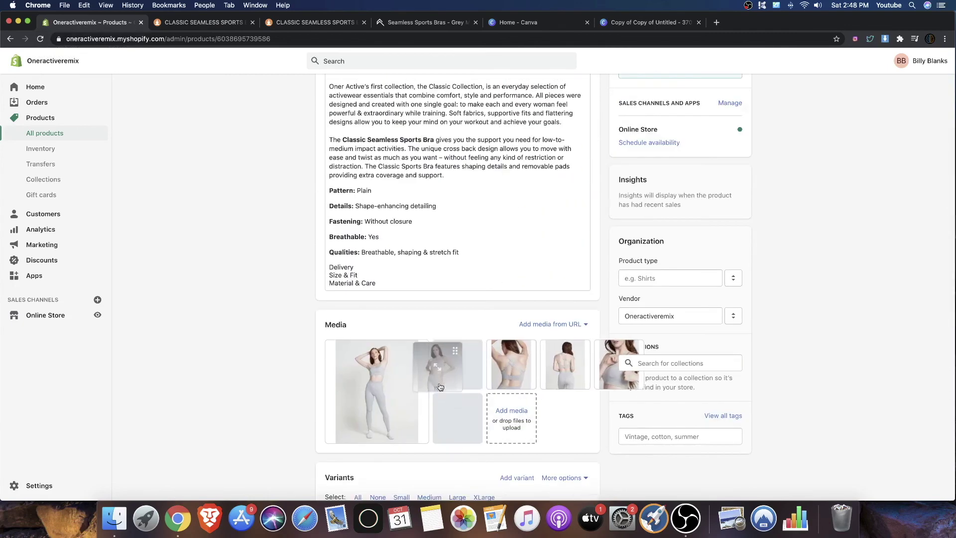
{"action": "left_click", "coordinate": [495, 348]}
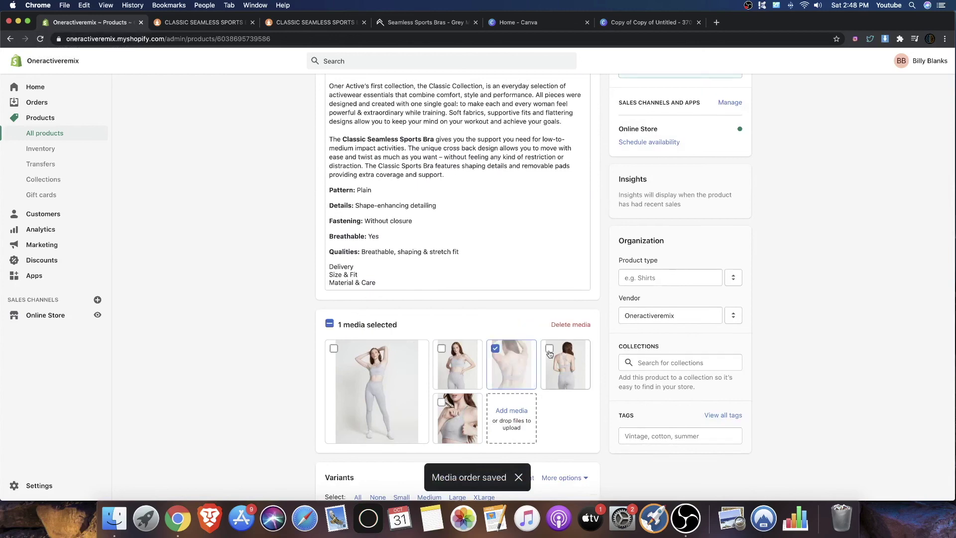
{"action": "left_click", "coordinate": [549, 349]}
{"action": "left_click", "coordinate": [441, 402]}
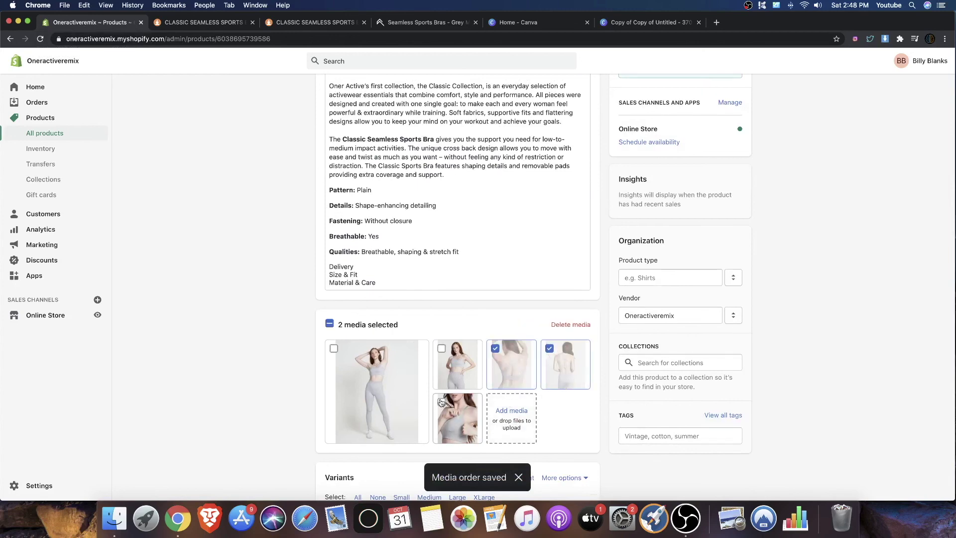
{"action": "left_click", "coordinate": [571, 324]}
{"action": "left_click", "coordinate": [595, 304]}
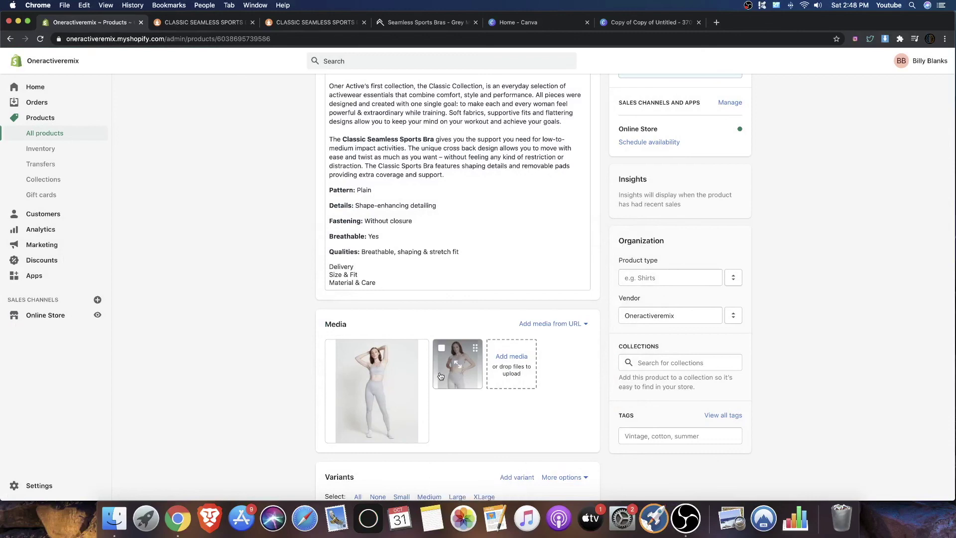
{"action": "scroll", "coordinate": [619, 386], "scroll_direction": "up", "scroll_amount": 5}
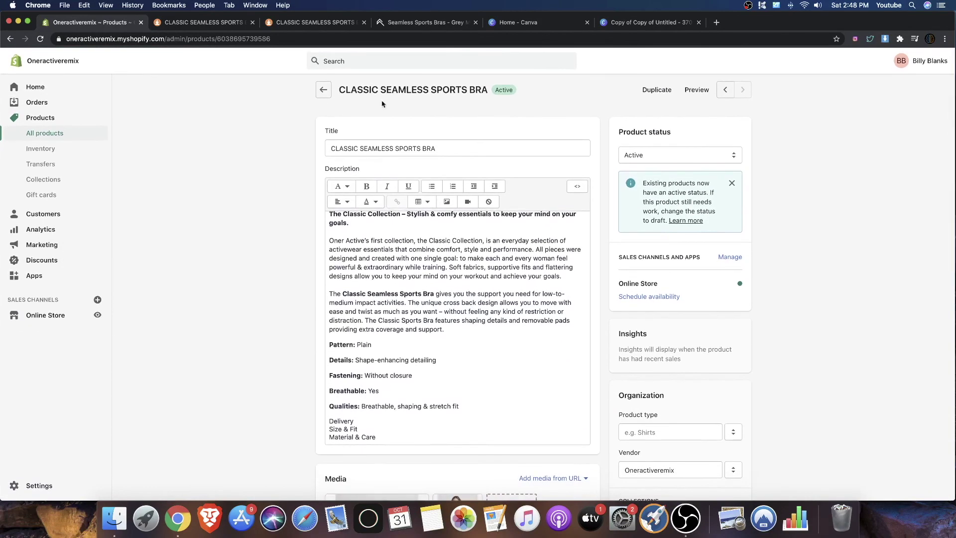
{"action": "left_click", "coordinate": [697, 90]}
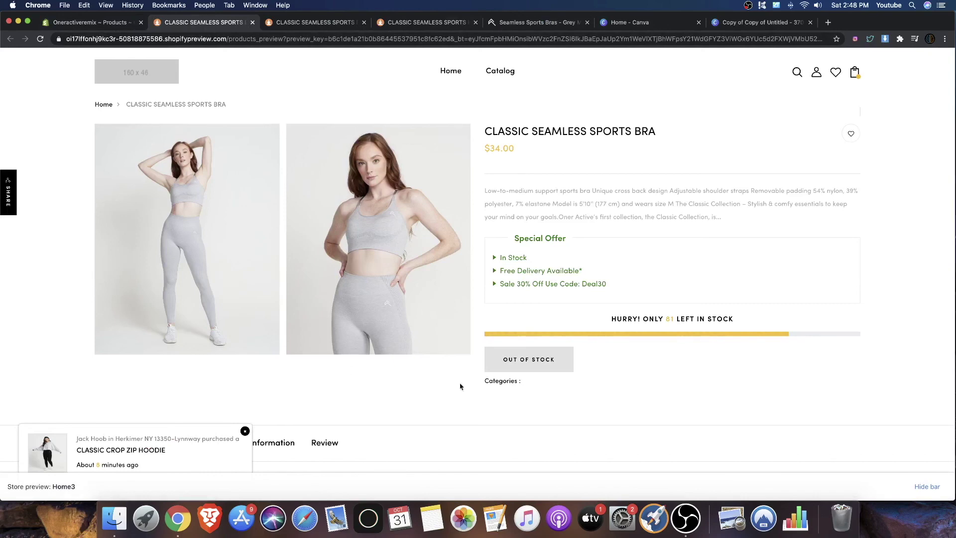
{"action": "scroll", "coordinate": [608, 277], "scroll_direction": "down", "scroll_amount": 3}
{"action": "scroll", "coordinate": [602, 277], "scroll_direction": "up", "scroll_amount": 3}
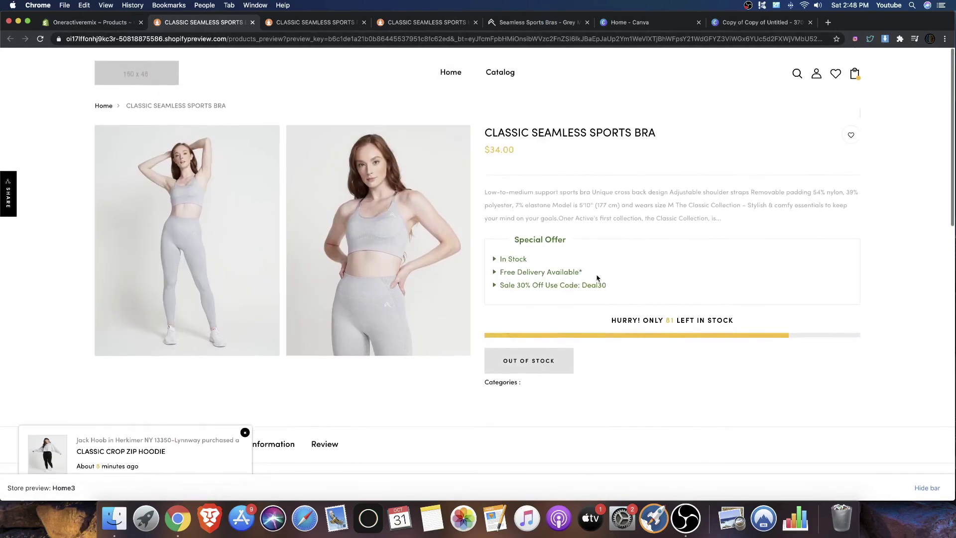
{"action": "left_click", "coordinate": [91, 25]}
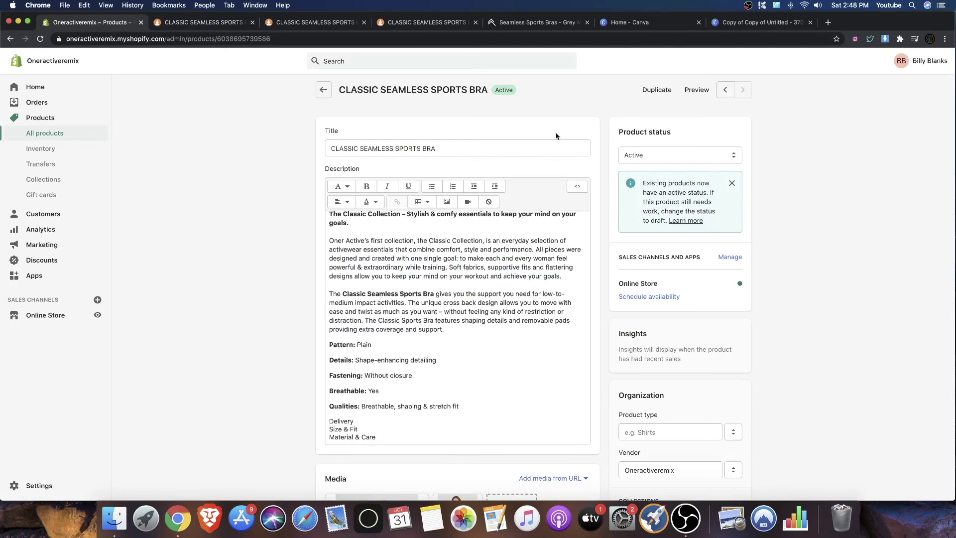
Add the existing 'grey' tag to the grey marl sports bra.
{"action": "scroll", "coordinate": [701, 362], "scroll_direction": "down", "scroll_amount": 5}
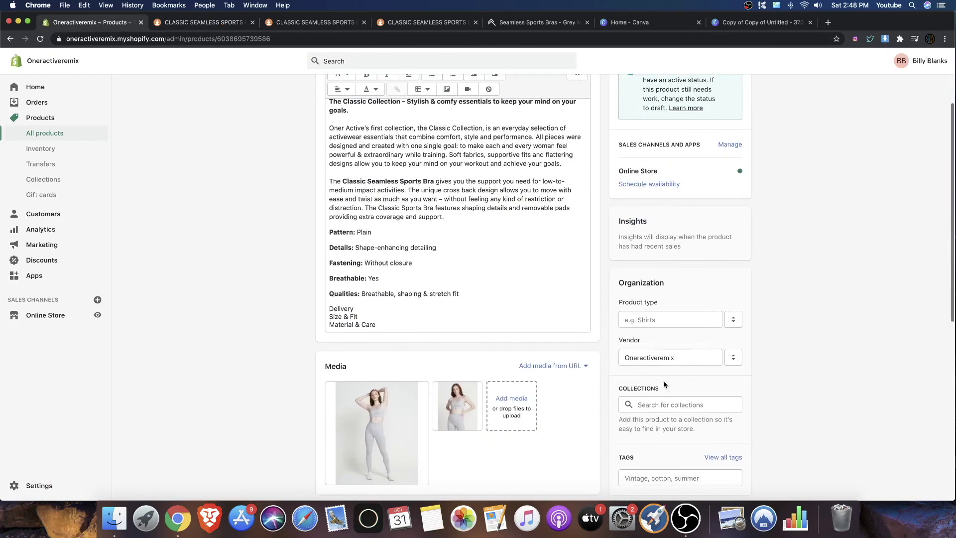
{"action": "left_click", "coordinate": [661, 409]}
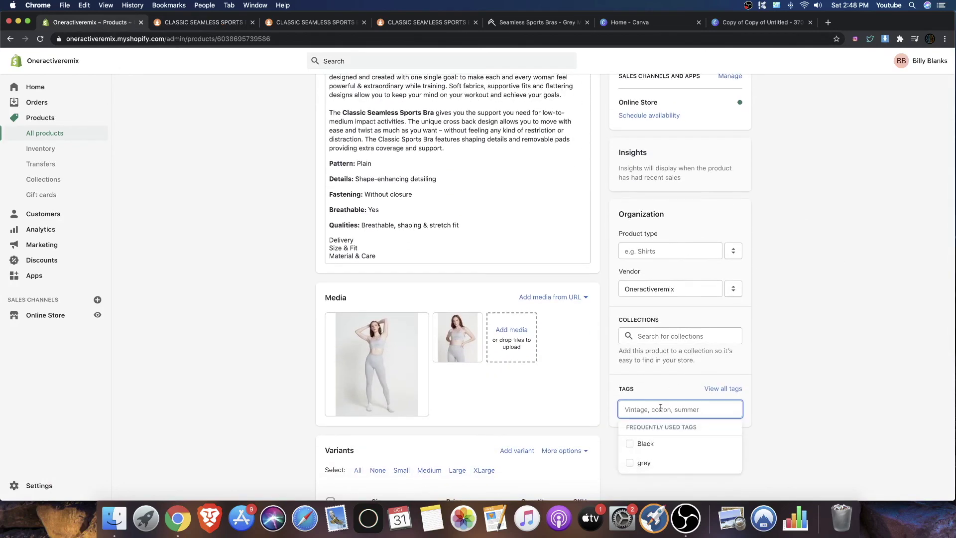
{"action": "type", "text": "Gre"}
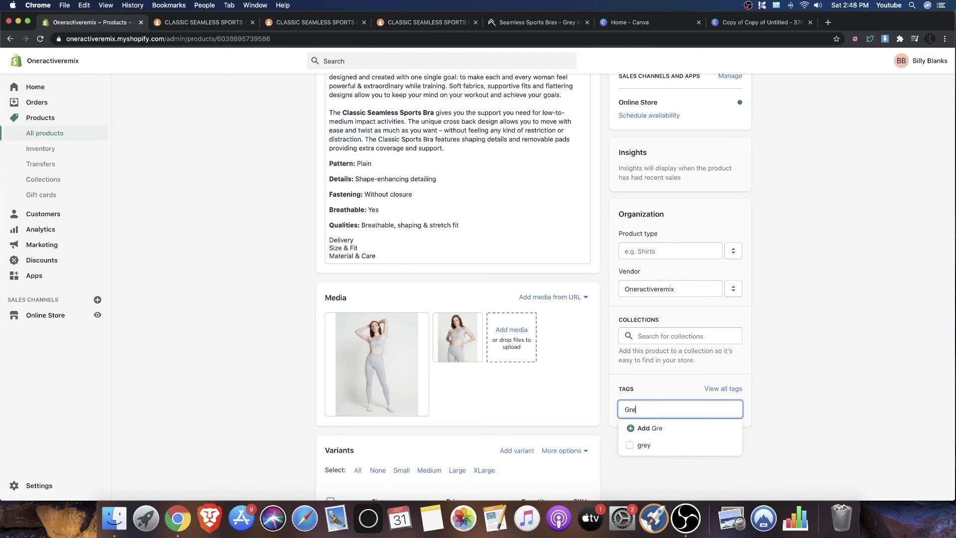
{"action": "type", "text": "y"}
{"action": "left_click", "coordinate": [631, 428]}
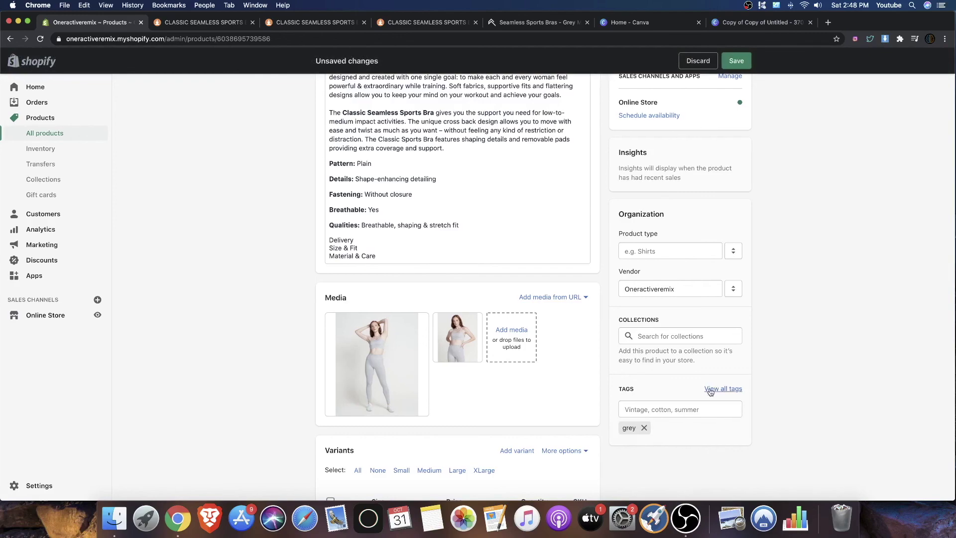
Save the grey sports bra with its new tag.
{"action": "scroll", "coordinate": [454, 194], "scroll_direction": "down", "scroll_amount": 1}
{"action": "scroll", "coordinate": [459, 195], "scroll_direction": "down", "scroll_amount": 10}
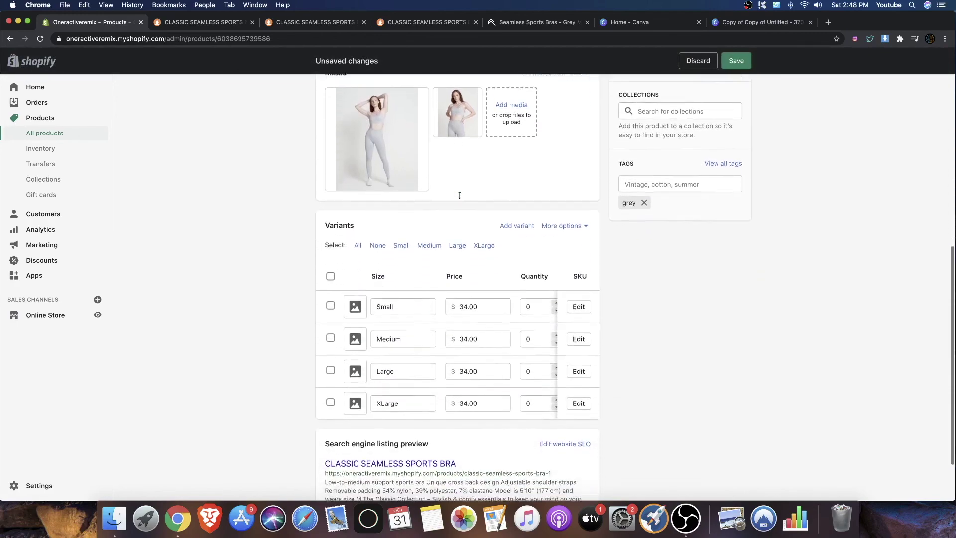
{"action": "scroll", "coordinate": [457, 220], "scroll_direction": "up", "scroll_amount": 10}
{"action": "scroll", "coordinate": [458, 221], "scroll_direction": "down", "scroll_amount": 10}
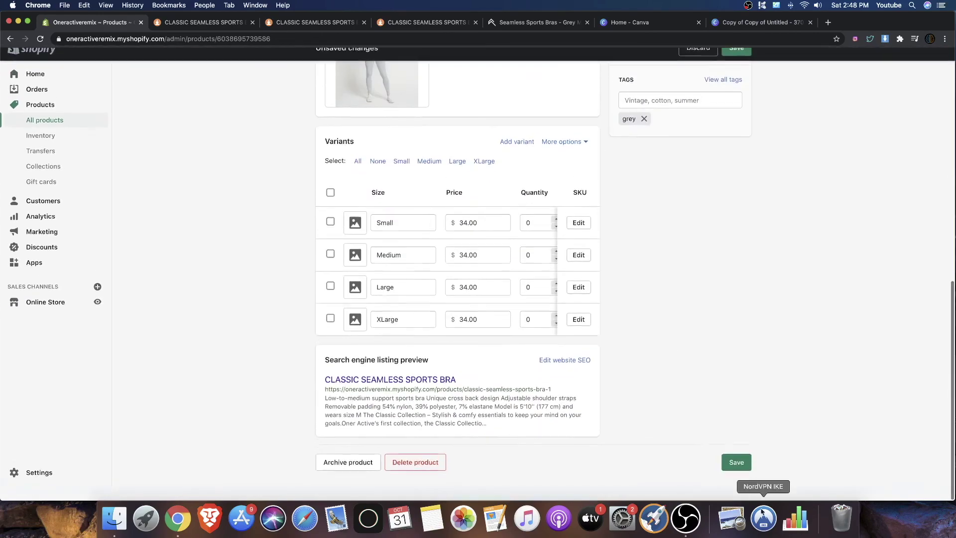
{"action": "left_click", "coordinate": [736, 474]}
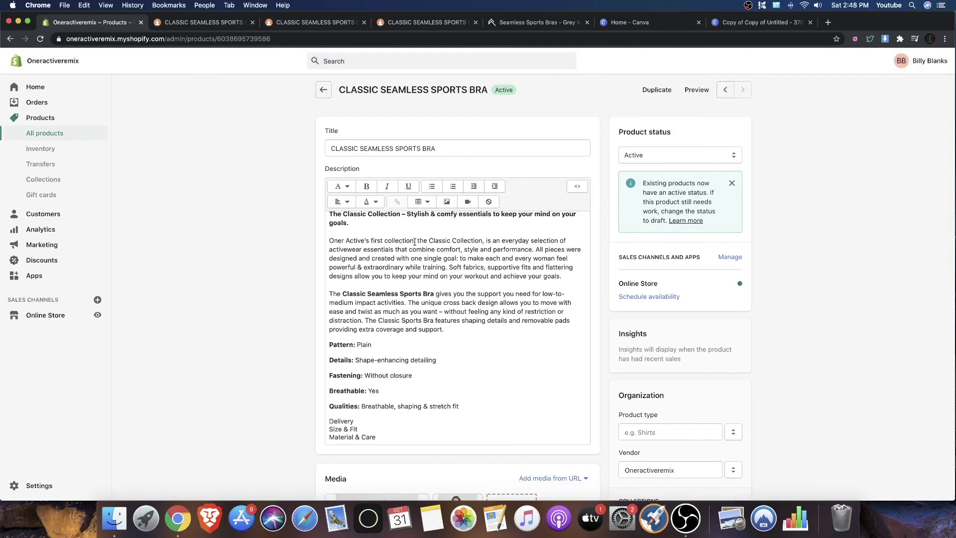
Open the Black Marl Classic Seamless Sports Bra and preview it in the storefront.
{"action": "left_click", "coordinate": [328, 92]}
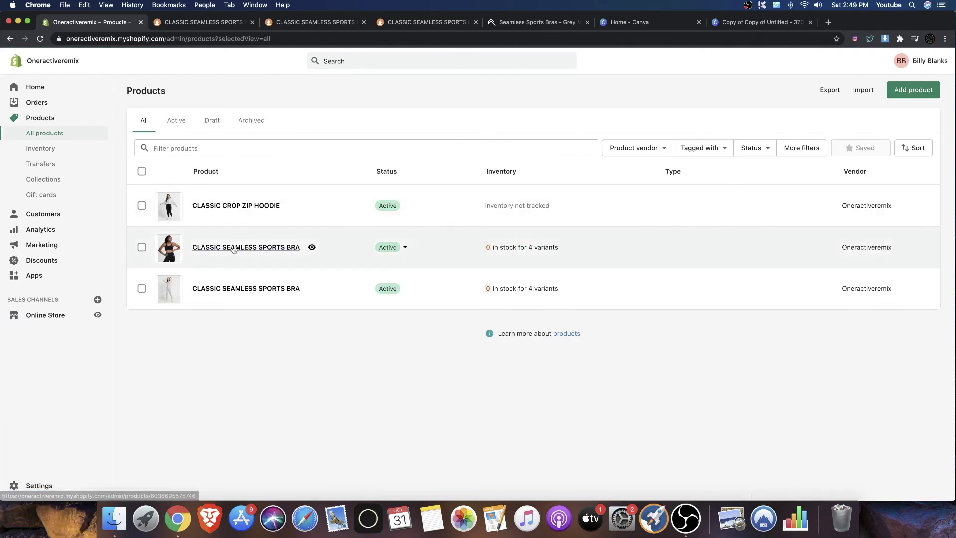
{"action": "left_click", "coordinate": [299, 248]}
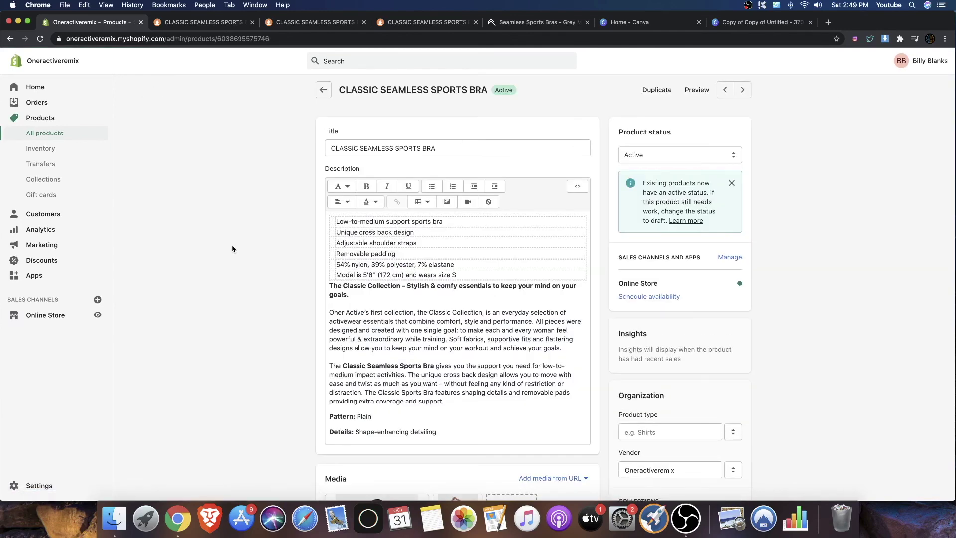
{"action": "scroll", "coordinate": [340, 256], "scroll_direction": "down", "scroll_amount": 10}
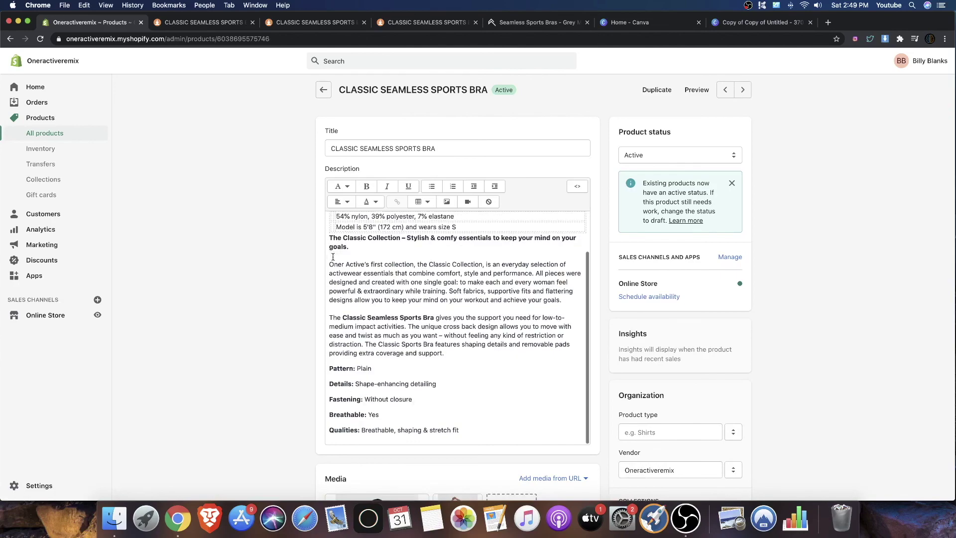
{"action": "scroll", "coordinate": [418, 267], "scroll_direction": "down", "scroll_amount": 3}
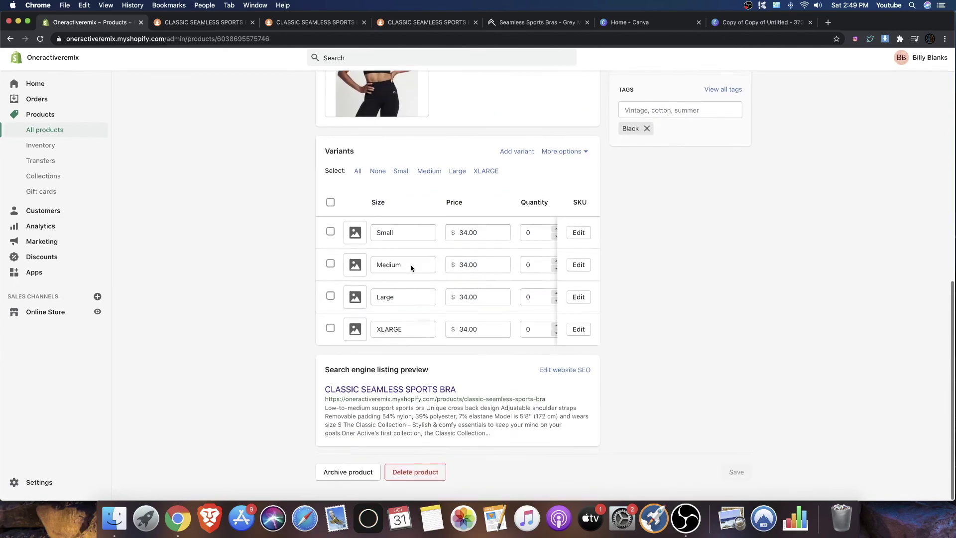
{"action": "scroll", "coordinate": [398, 224], "scroll_direction": "up", "scroll_amount": 15}
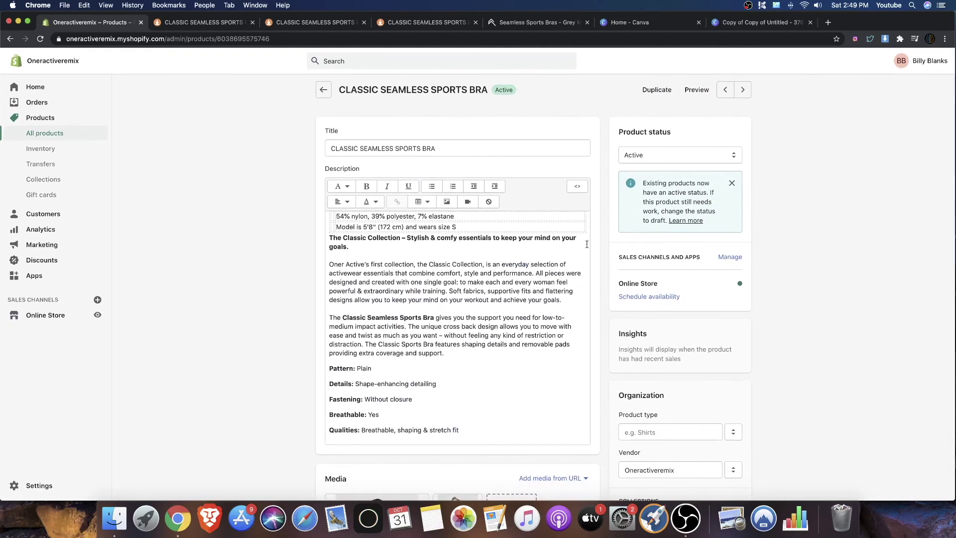
{"action": "scroll", "coordinate": [586, 244], "scroll_direction": "down", "scroll_amount": 5}
{"action": "scroll", "coordinate": [448, 229], "scroll_direction": "up", "scroll_amount": 6}
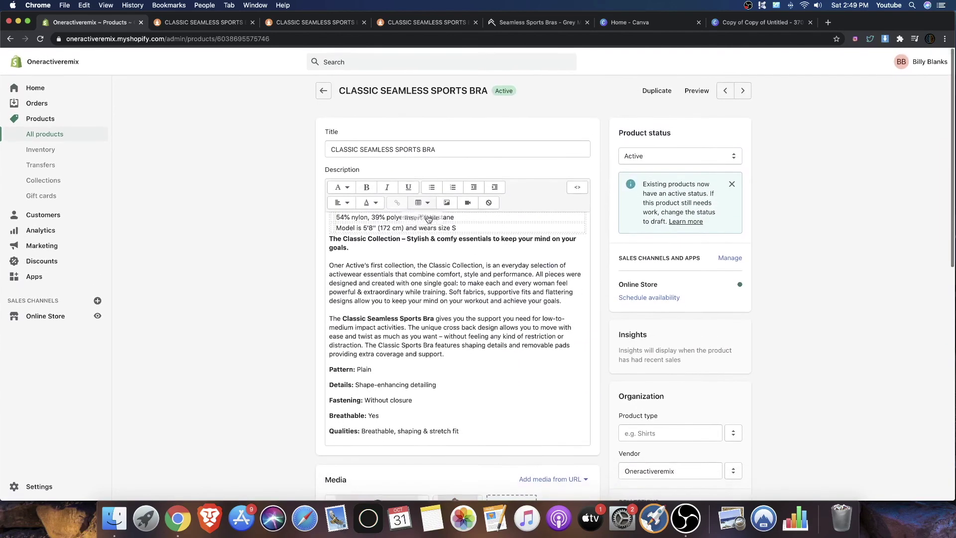
{"action": "left_click", "coordinate": [692, 91]}
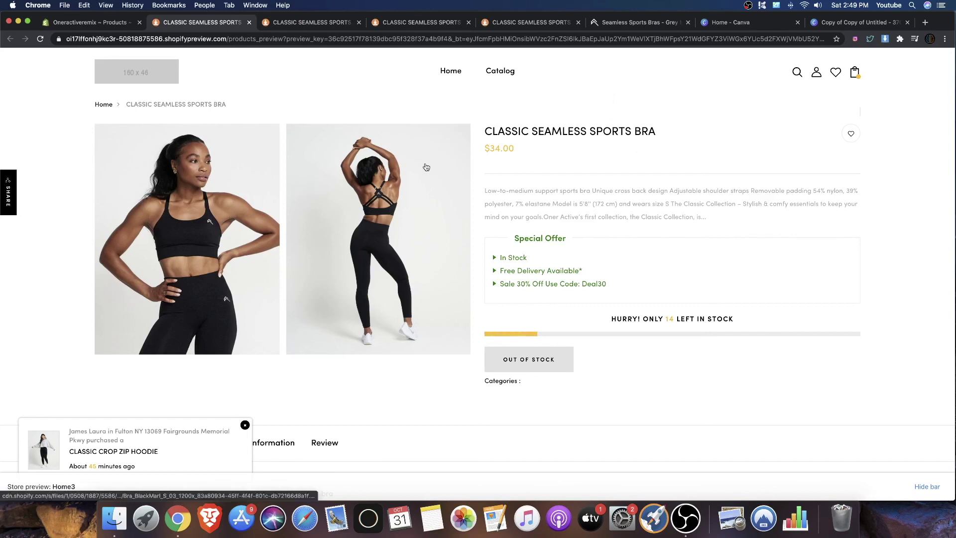
Give the Small, Medium, Large and XLARGE variants a quantity of 10 each, then save.
{"action": "left_click", "coordinate": [103, 28]}
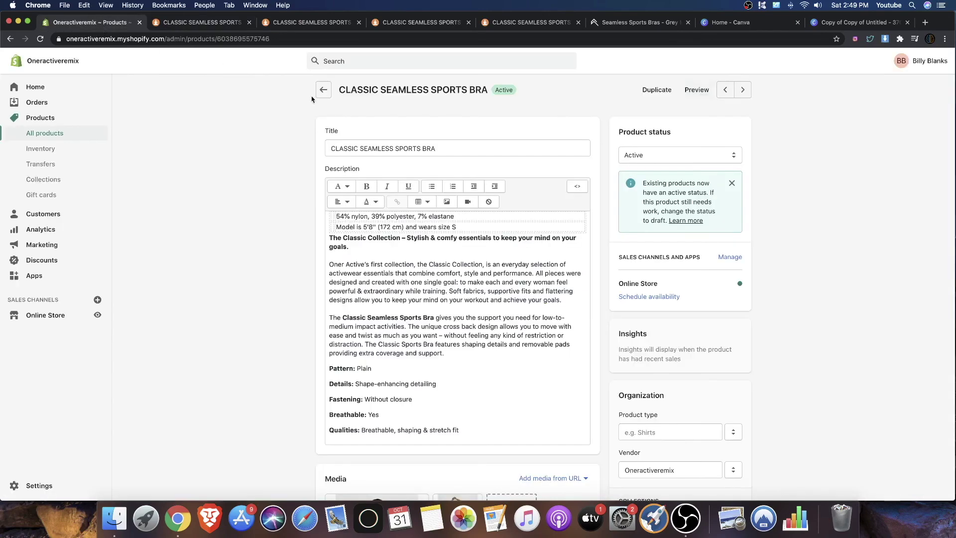
{"action": "scroll", "coordinate": [383, 129], "scroll_direction": "down", "scroll_amount": 10}
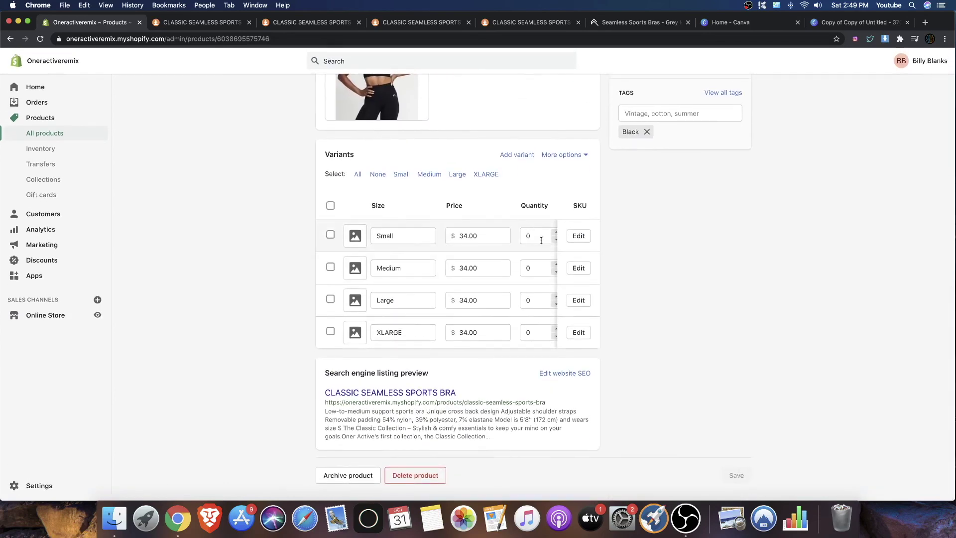
{"action": "left_click", "coordinate": [540, 240]}
{"action": "type", "text": "1"}
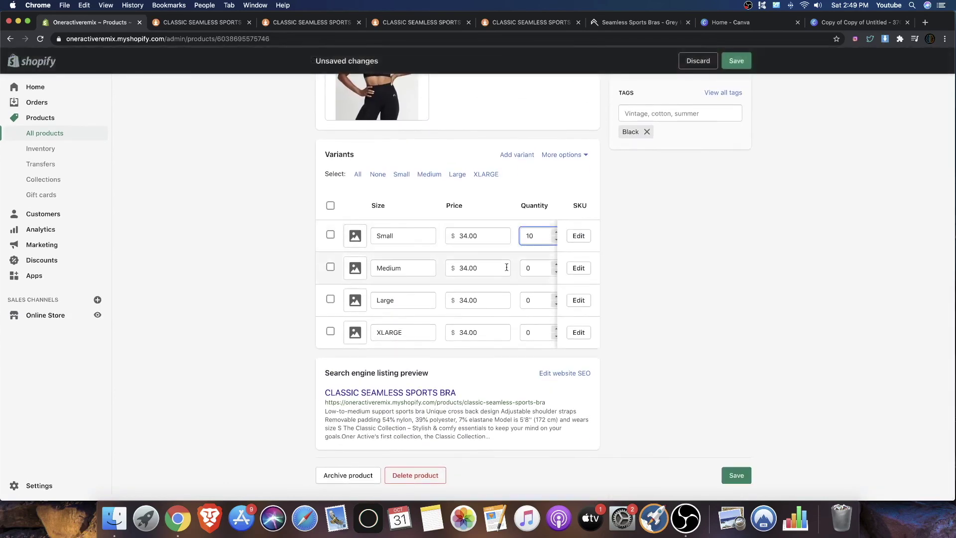
{"action": "left_click", "coordinate": [526, 266]}
{"action": "type", "text": "1"}
{"action": "left_click", "coordinate": [526, 297]}
{"action": "type", "text": "1"}
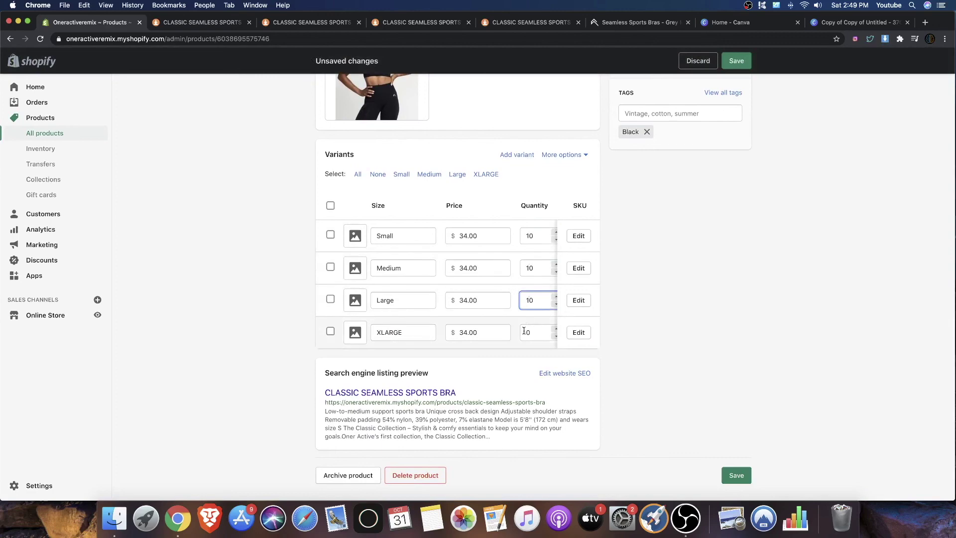
{"action": "left_click", "coordinate": [523, 331]}
{"action": "type", "text": "1"}
{"action": "left_click", "coordinate": [736, 475]}
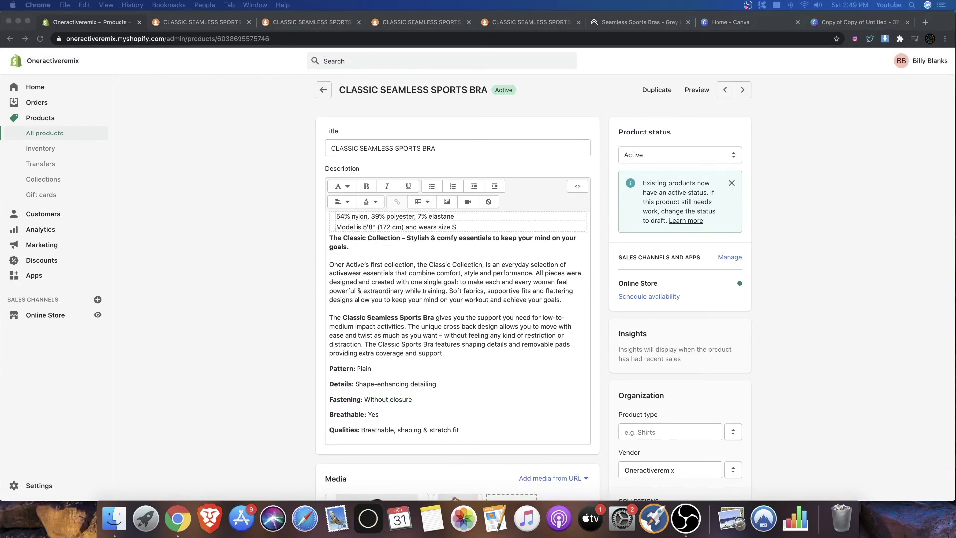
{"action": "scroll", "coordinate": [339, 398], "scroll_direction": "up", "scroll_amount": 2}
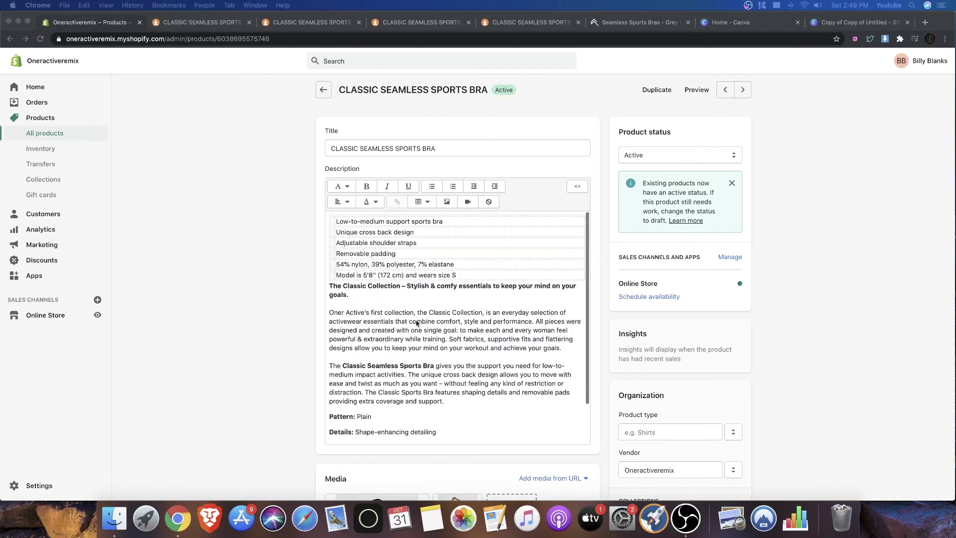